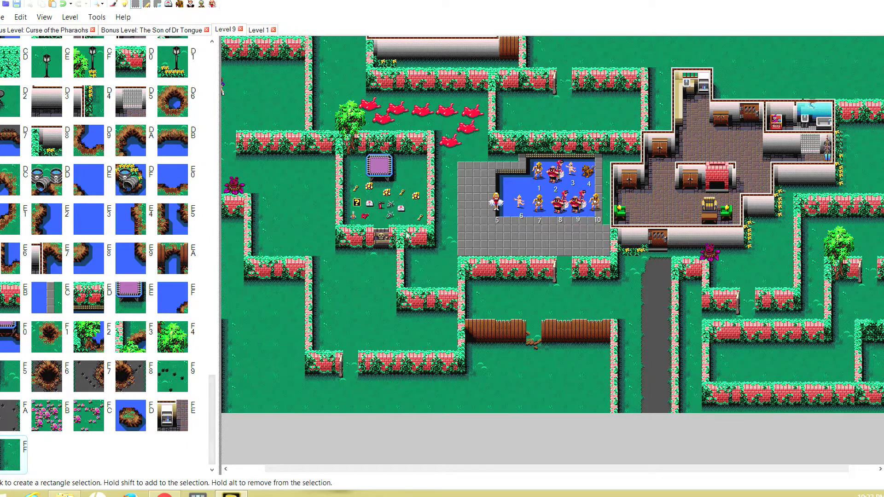
Place the black barbecue grill tile D2 on the grass nook between the trampoline yard and the pool
{"action": "left_click", "coordinate": [444, 274]}
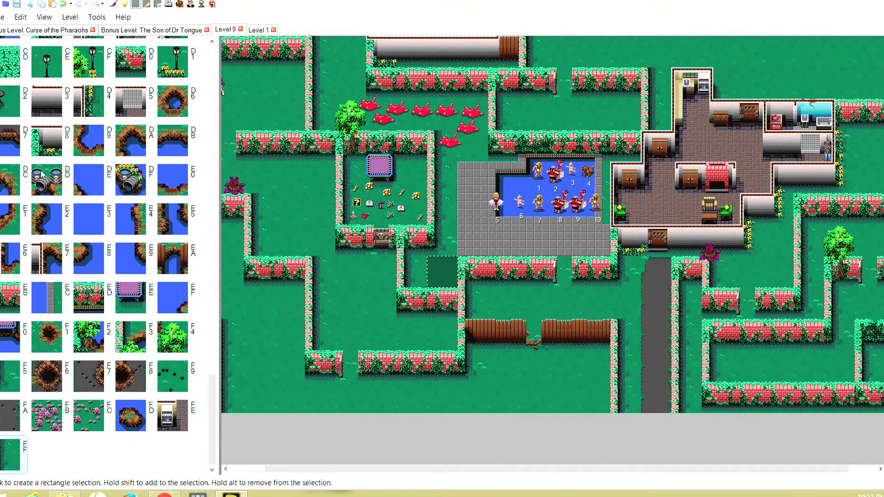
{"action": "left_click", "coordinate": [6, 107]}
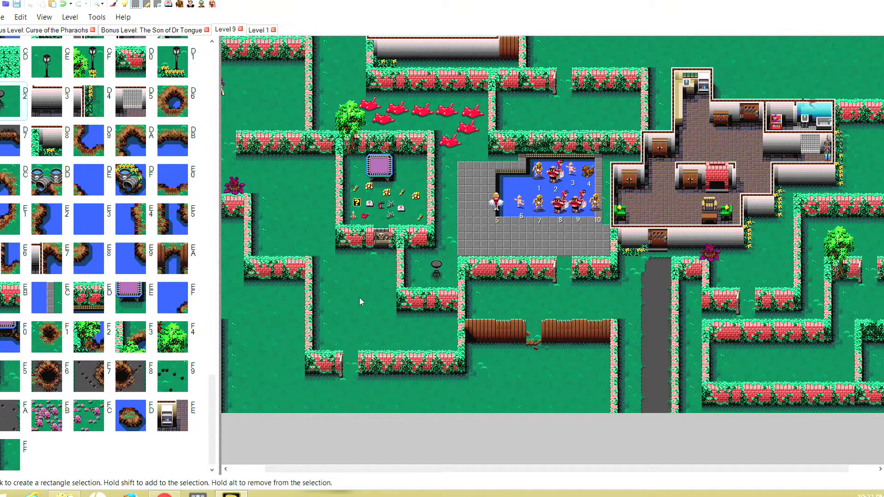
Use single-tile selection to pick scattered brick hedge wall tiles in the western part of Level 9
{"action": "scroll", "coordinate": [245, 293], "scroll_direction": "left", "scroll_amount": 2}
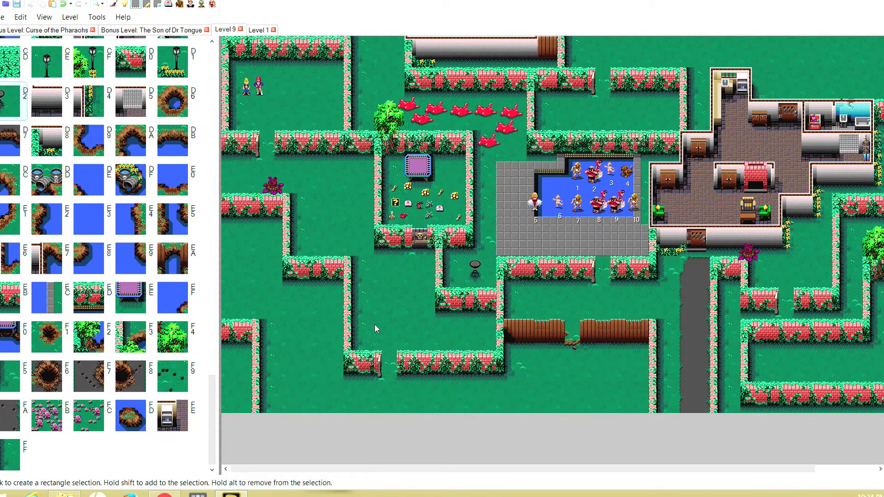
{"action": "scroll", "coordinate": [374, 324], "scroll_direction": "right", "scroll_amount": 4}
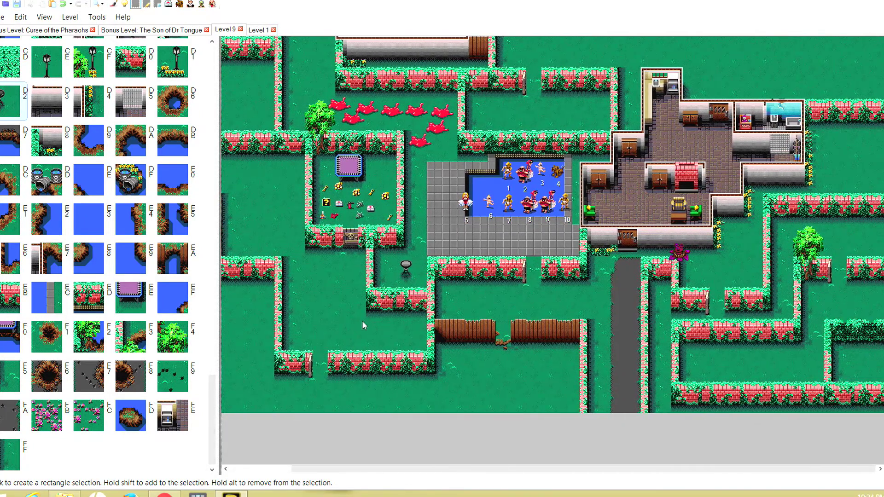
{"action": "scroll", "coordinate": [363, 322], "scroll_direction": "left", "scroll_amount": 1}
{"action": "scroll", "coordinate": [362, 322], "scroll_direction": "right", "scroll_amount": 1}
{"action": "scroll", "coordinate": [362, 323], "scroll_direction": "left", "scroll_amount": 4}
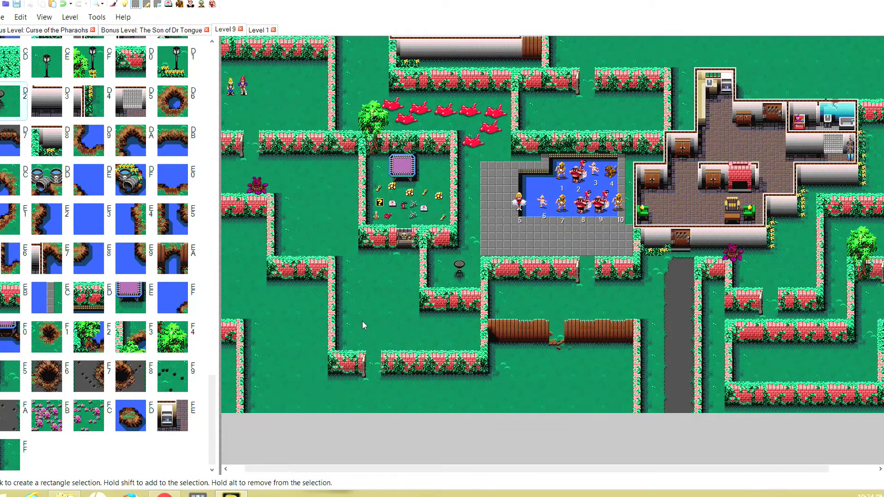
{"action": "left_click", "coordinate": [150, 6]}
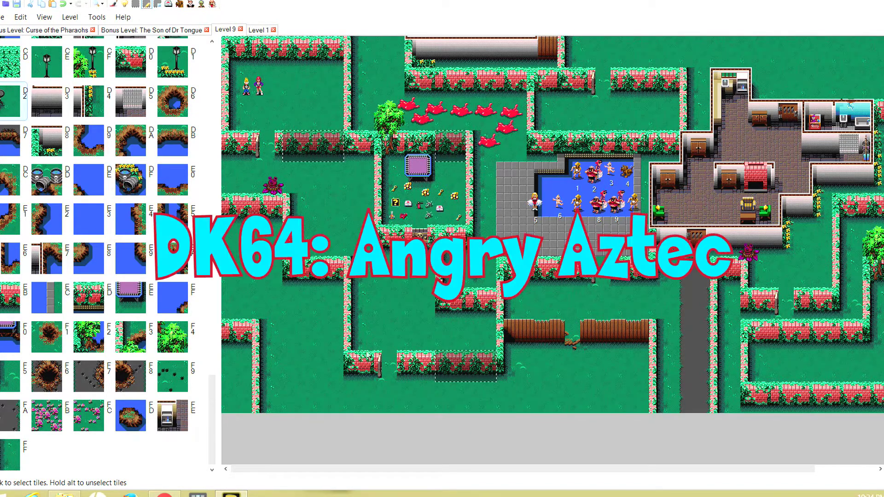
{"action": "left_click", "coordinate": [235, 335]}
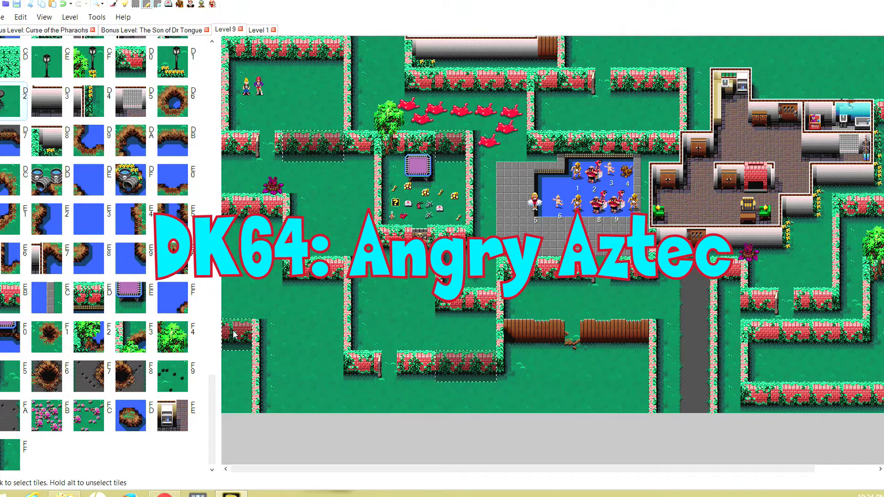
{"action": "left_click", "coordinate": [241, 210]}
{"action": "left_click", "coordinate": [270, 209]}
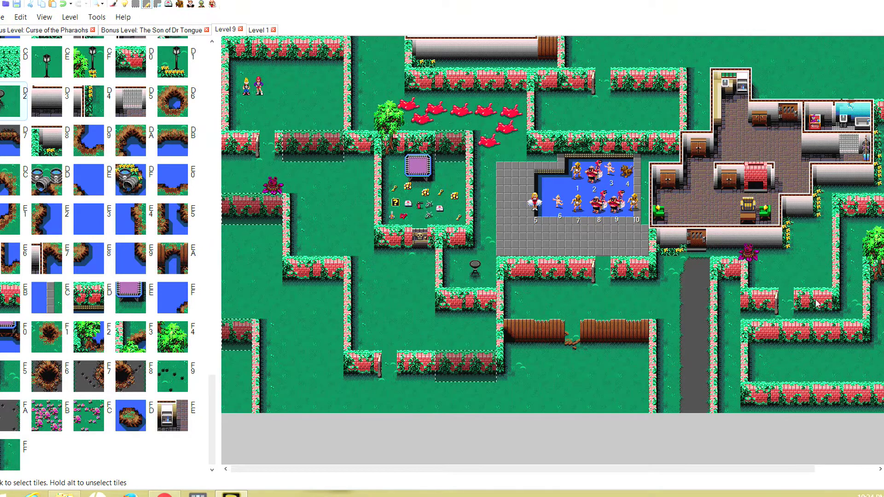
Add scattered hedge wall tiles east of the house and alternating tiles along the southeastern bottom wall to the selection
{"action": "scroll", "coordinate": [860, 364], "scroll_direction": "right", "scroll_amount": 3}
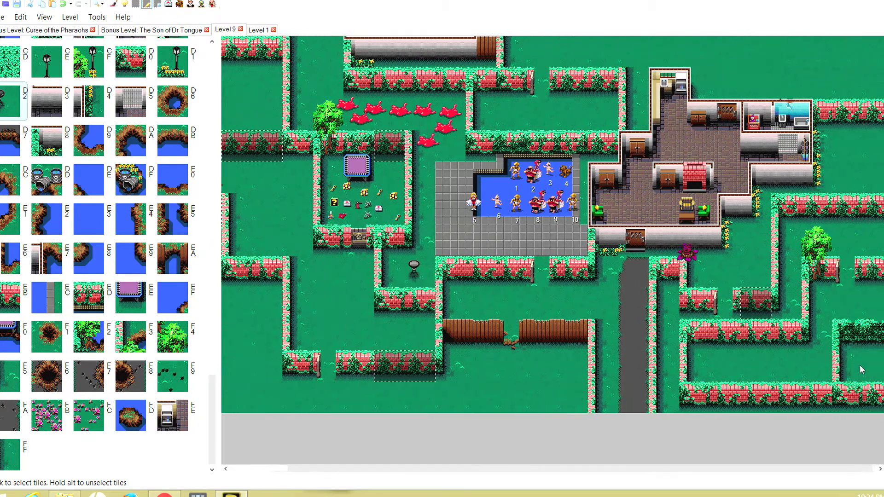
{"action": "left_click", "coordinate": [851, 206]}
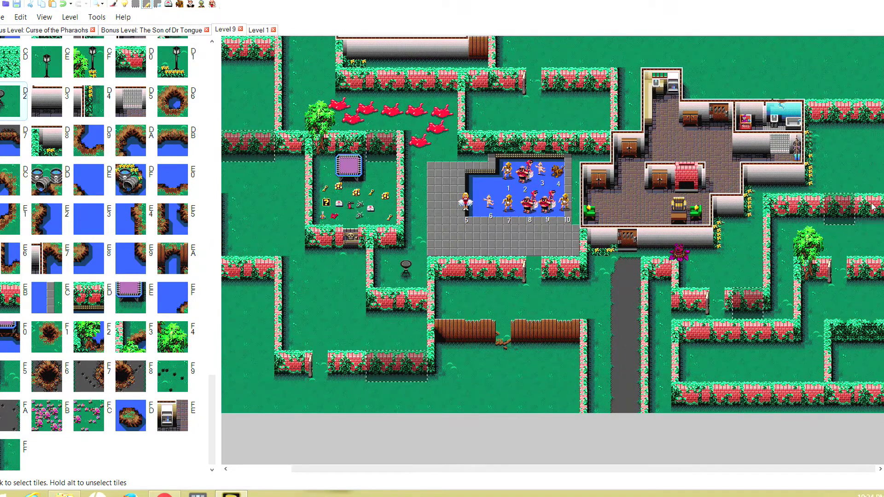
{"action": "left_click", "coordinate": [872, 206]}
{"action": "left_click", "coordinate": [869, 272]}
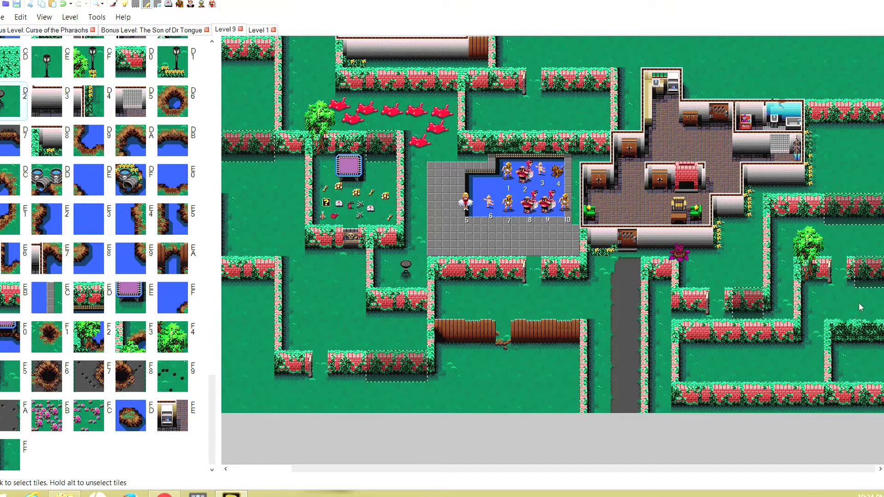
{"action": "left_click", "coordinate": [868, 400]}
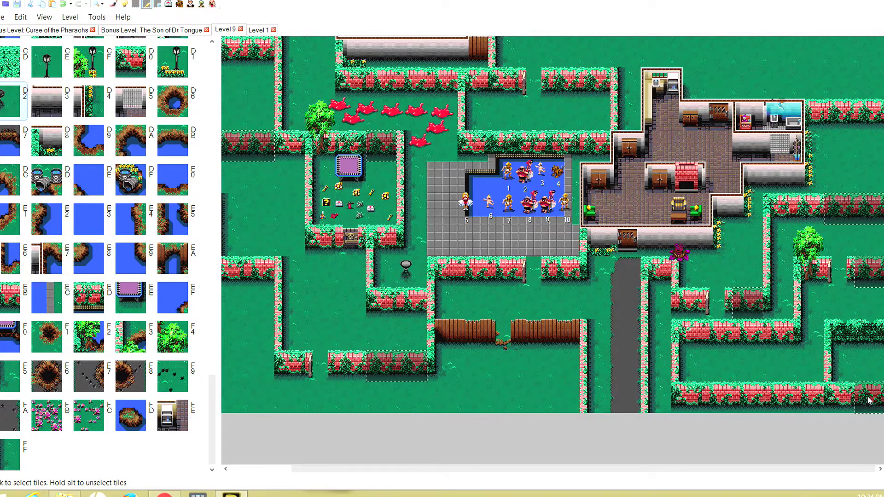
{"action": "left_click", "coordinate": [762, 395]}
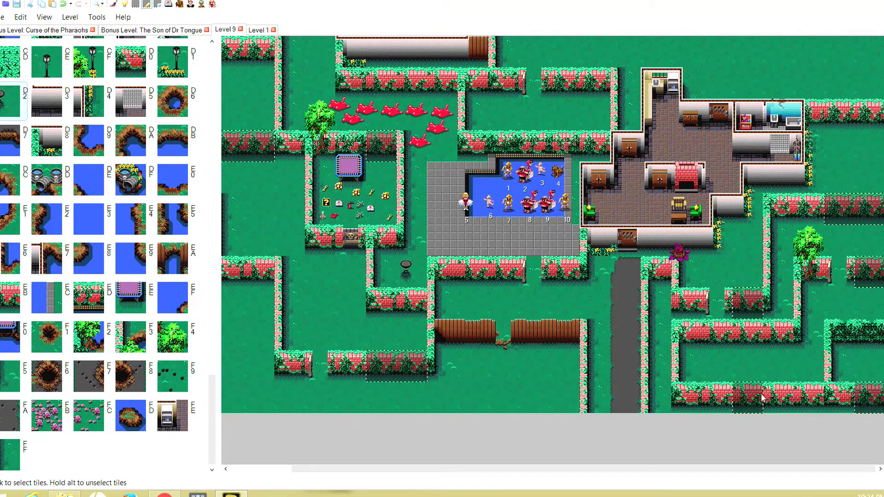
{"action": "left_click", "coordinate": [798, 394]}
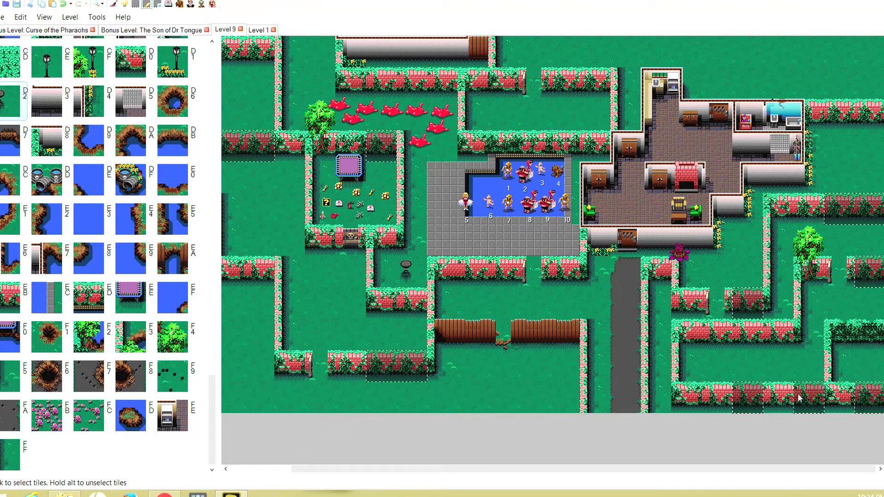
{"action": "left_click", "coordinate": [693, 395]}
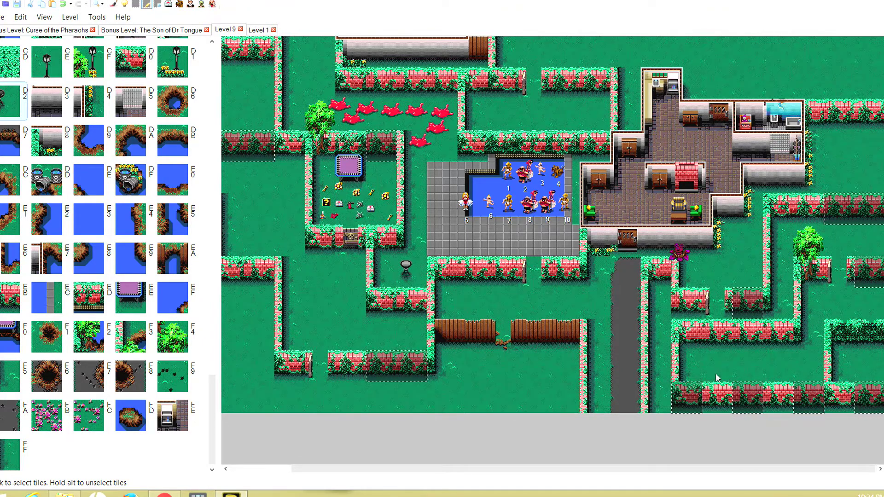
Add two wall tiles north of the pool and two above the starting characters, and replace all selected tiles with vine wall tile B4
{"action": "scroll", "coordinate": [613, 320], "scroll_direction": "left", "scroll_amount": 2}
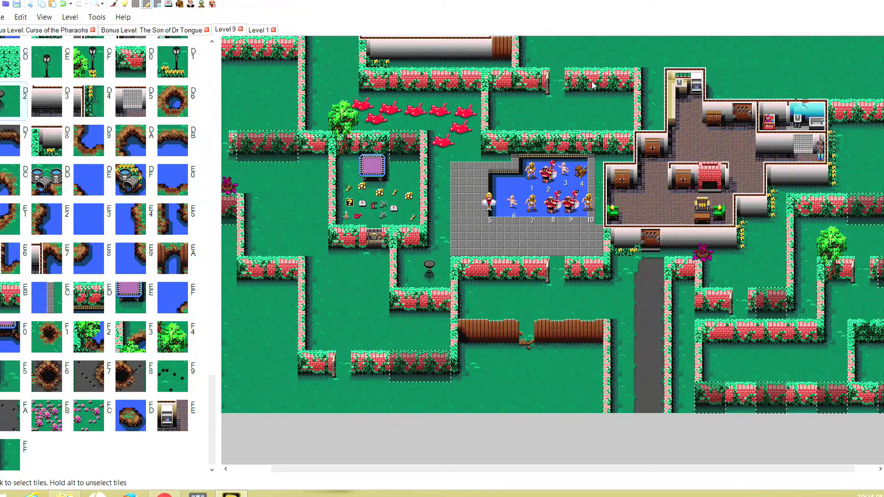
{"action": "left_click", "coordinate": [593, 85]}
{"action": "left_click", "coordinate": [618, 85]}
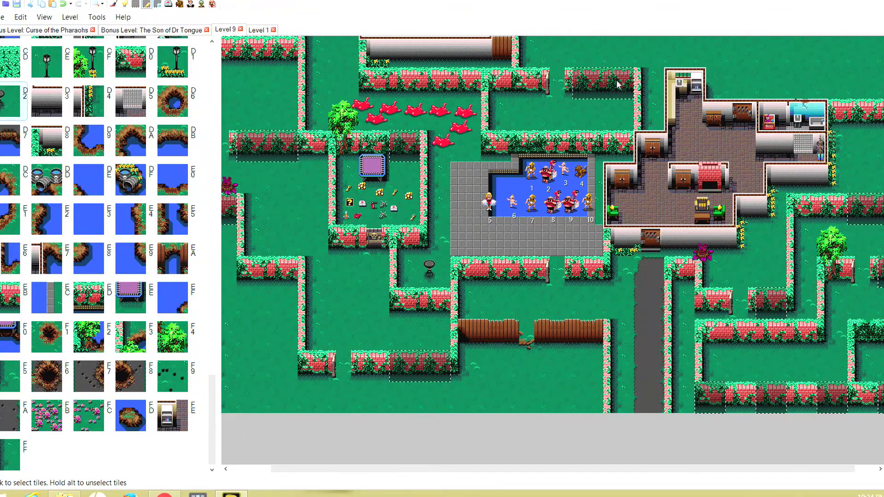
{"action": "scroll", "coordinate": [374, 237], "scroll_direction": "right", "scroll_amount": 2}
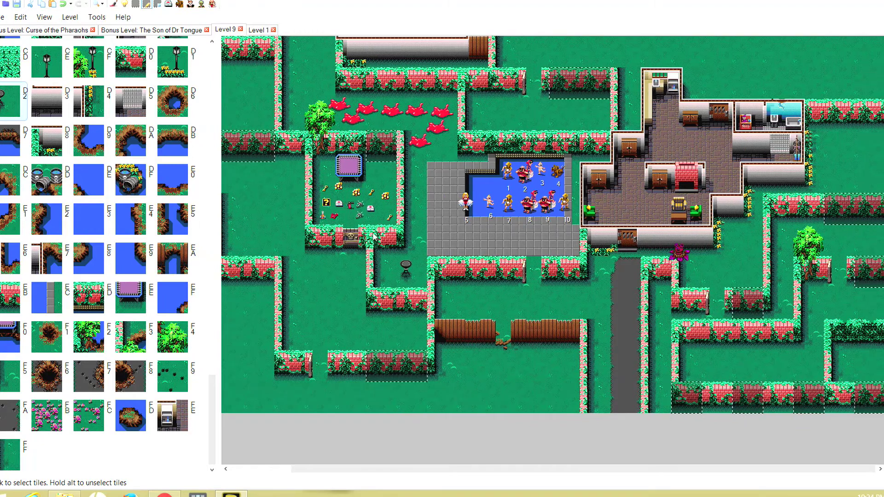
{"action": "scroll", "coordinate": [374, 236], "scroll_direction": "left", "scroll_amount": 5}
{"action": "scroll", "coordinate": [364, 232], "scroll_direction": "right", "scroll_amount": 2}
{"action": "scroll", "coordinate": [364, 232], "scroll_direction": "left", "scroll_amount": 2}
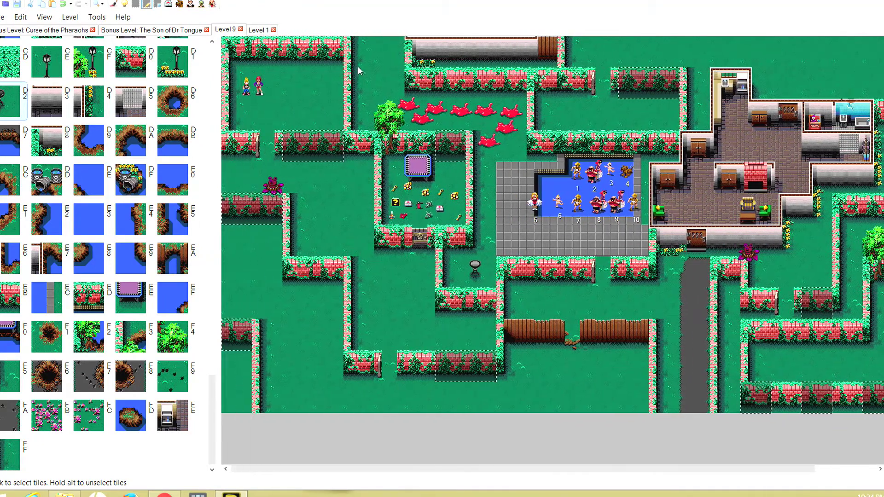
{"action": "left_click", "coordinate": [308, 53]}
{"action": "left_click", "coordinate": [255, 53]}
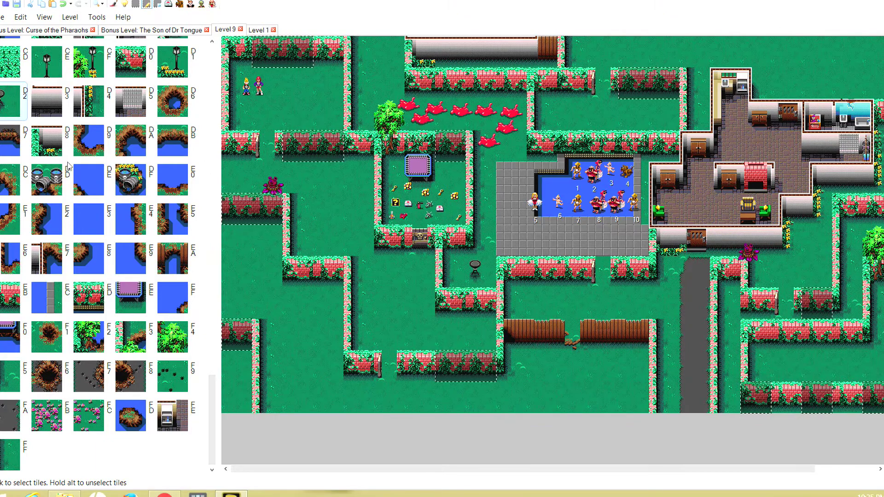
{"action": "scroll", "coordinate": [213, 42], "scroll_direction": "up", "scroll_amount": 6}
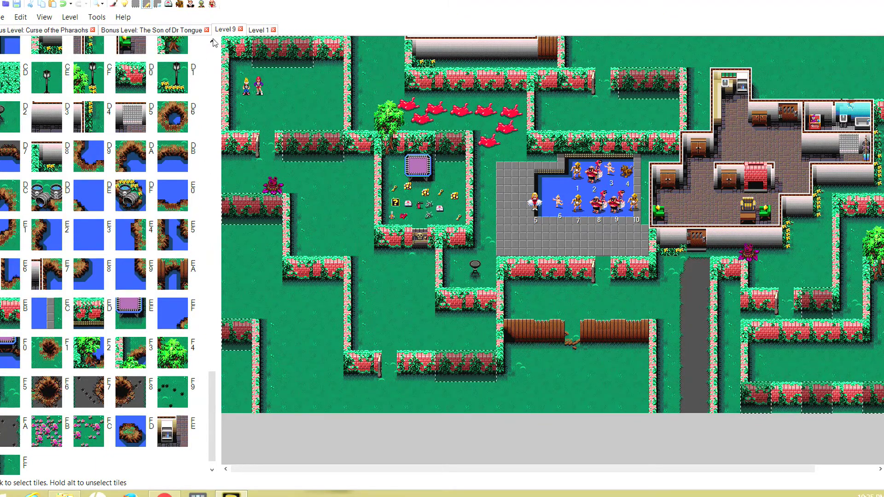
{"action": "scroll", "coordinate": [213, 43], "scroll_direction": "up", "scroll_amount": 3}
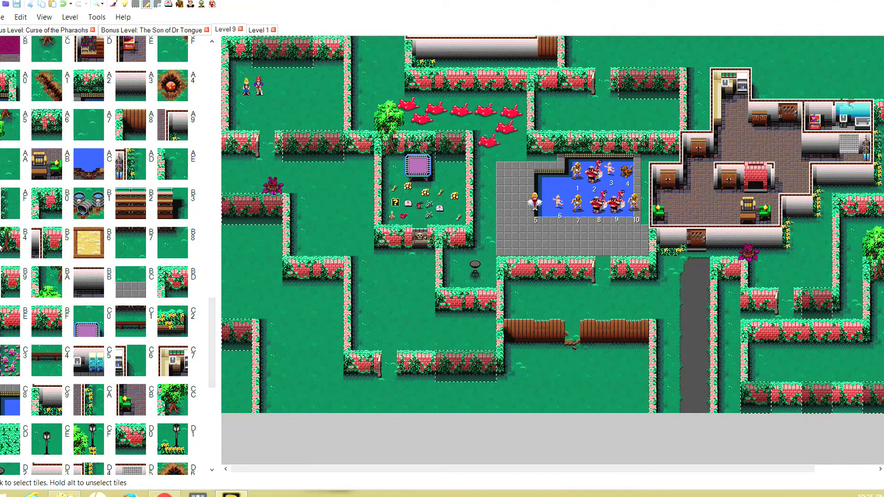
{"action": "left_click", "coordinate": [1, 248]}
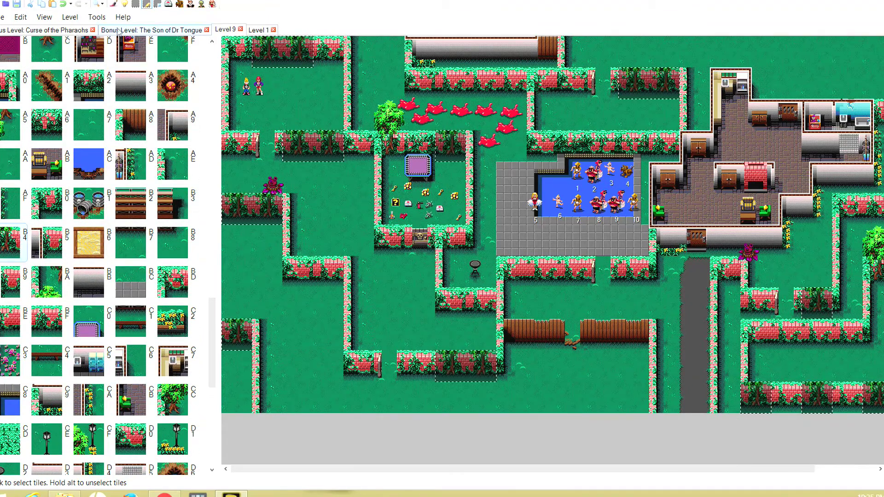
Use rectangle selection to replace the westernmost tile of the southeastern bottom wall with corner wall tile D0
{"action": "left_click", "coordinate": [136, 5]}
{"action": "left_click", "coordinate": [310, 113]}
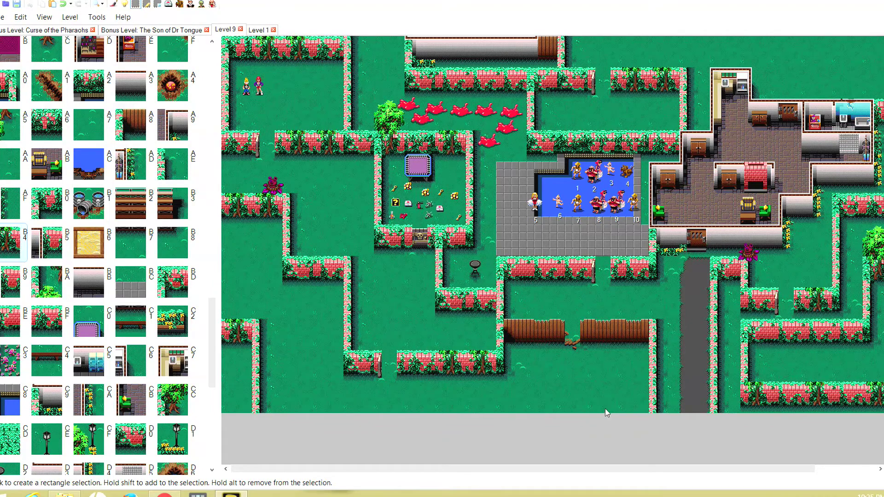
{"action": "scroll", "coordinate": [608, 409], "scroll_direction": "right", "scroll_amount": 3}
{"action": "left_click", "coordinate": [692, 391]}
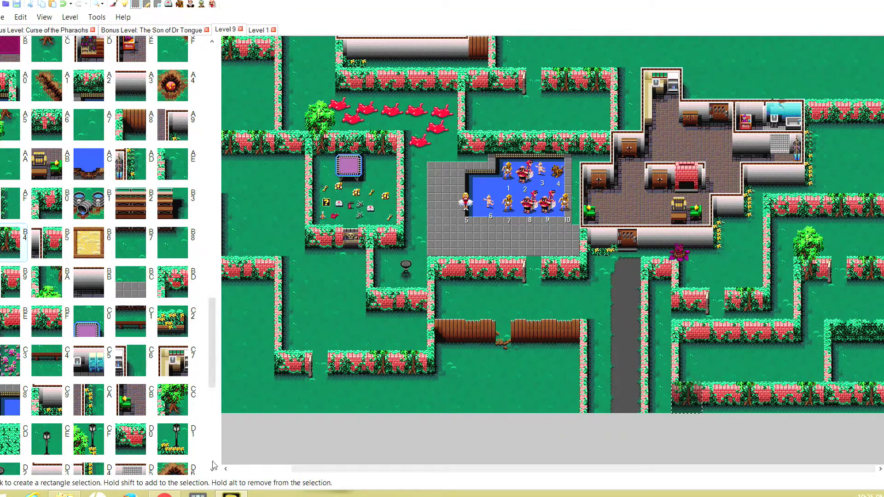
{"action": "scroll", "coordinate": [215, 465], "scroll_direction": "down", "scroll_amount": 3}
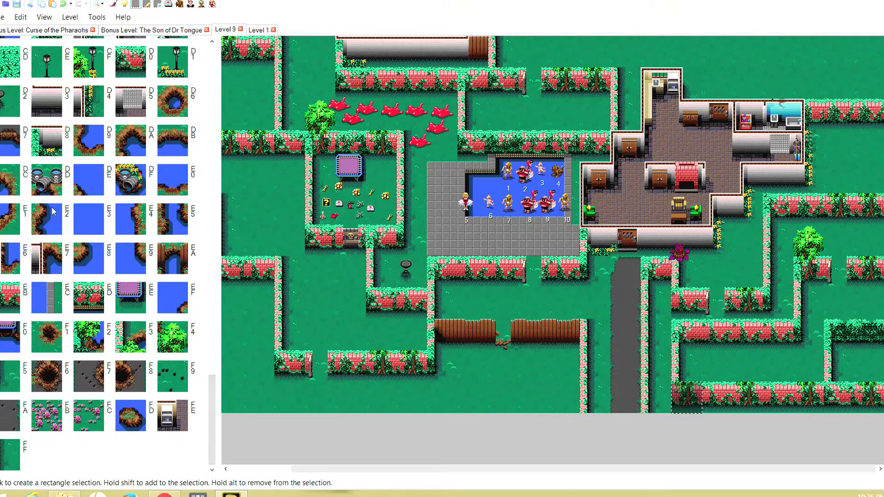
{"action": "left_click", "coordinate": [121, 68]}
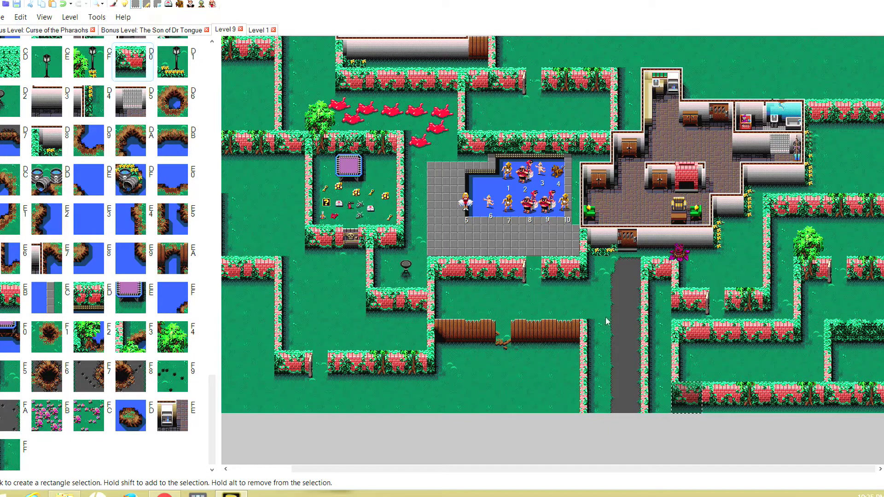
{"action": "left_click", "coordinate": [702, 347]}
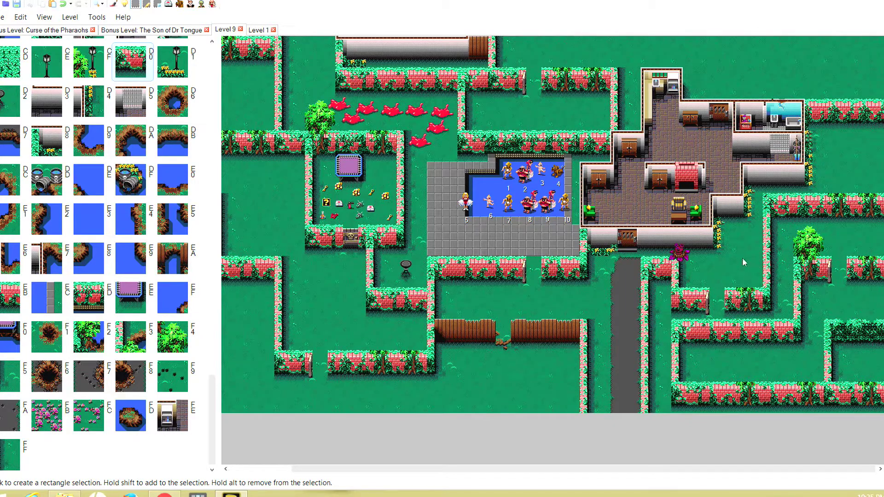
Use single-tile selection to pick two grass tiles west of the walled item enclosure and two south of it
{"action": "left_click", "coordinate": [147, 5]}
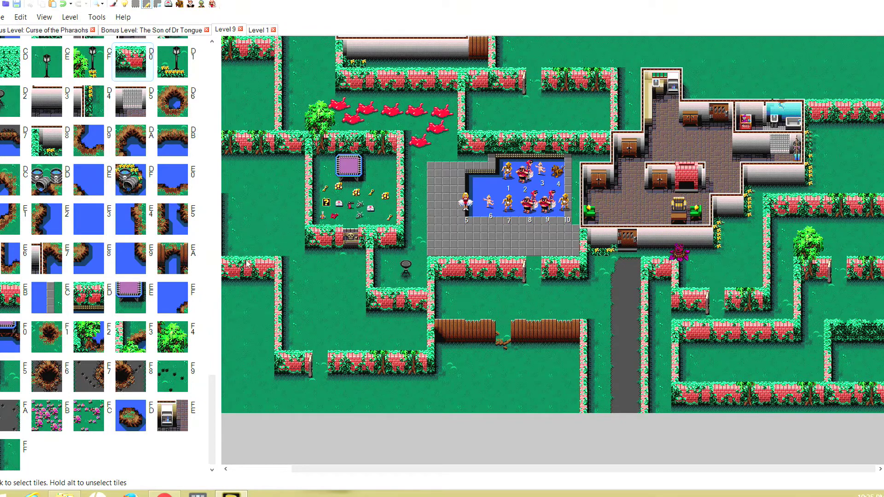
{"action": "scroll", "coordinate": [247, 264], "scroll_direction": "left", "scroll_amount": 3}
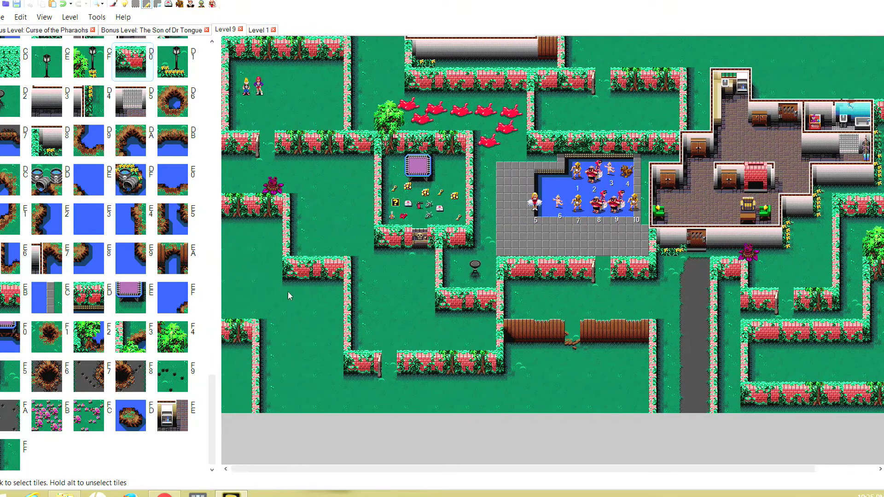
{"action": "left_click", "coordinate": [322, 233]}
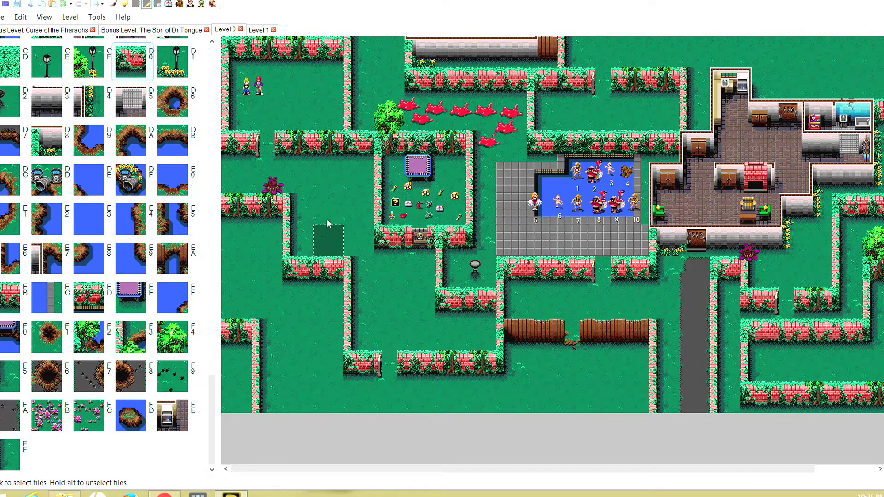
{"action": "left_click", "coordinate": [347, 198]}
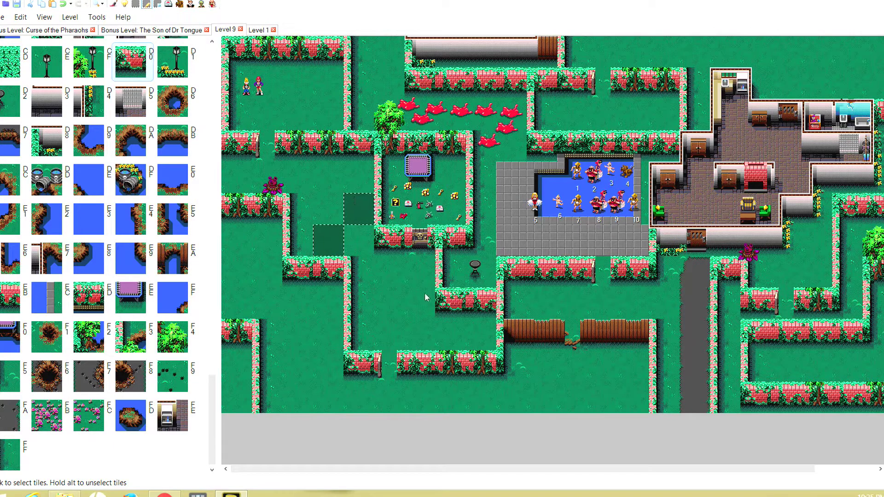
{"action": "left_click", "coordinate": [378, 325]}
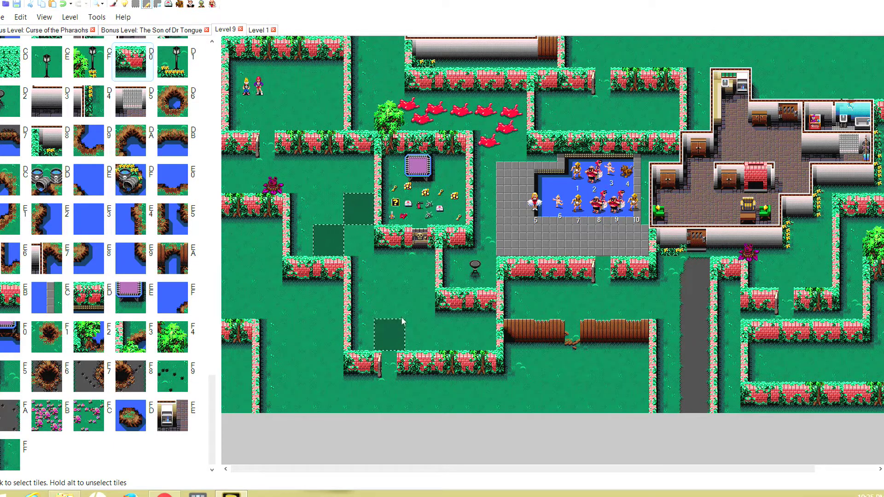
{"action": "left_click", "coordinate": [418, 296]}
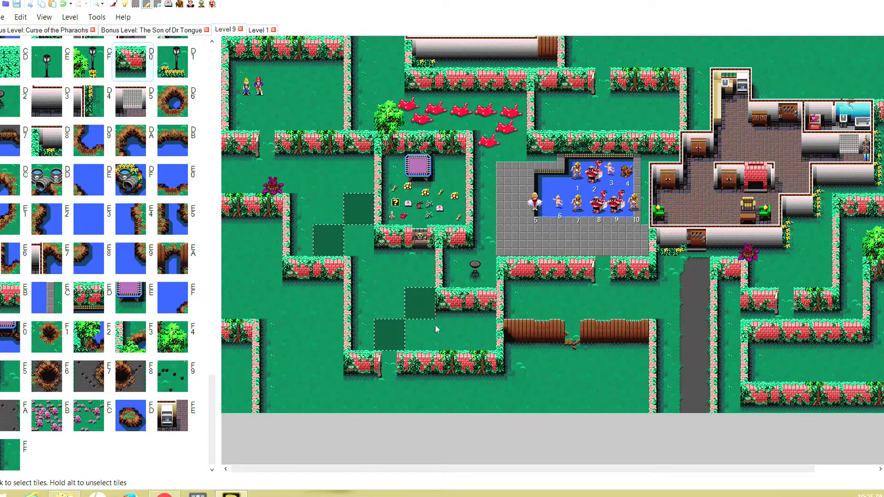
Add three grass tiles on the map's southern edge below the wooden fence and three in the southwestern area to the selection
{"action": "left_click", "coordinate": [534, 399]}
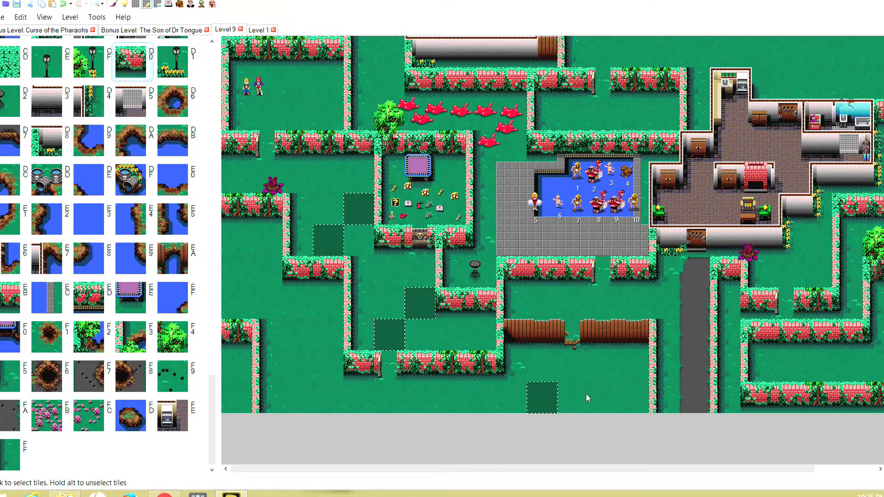
{"action": "left_click_drag", "start_coordinate": [592, 400], "coordinate": [628, 396]}
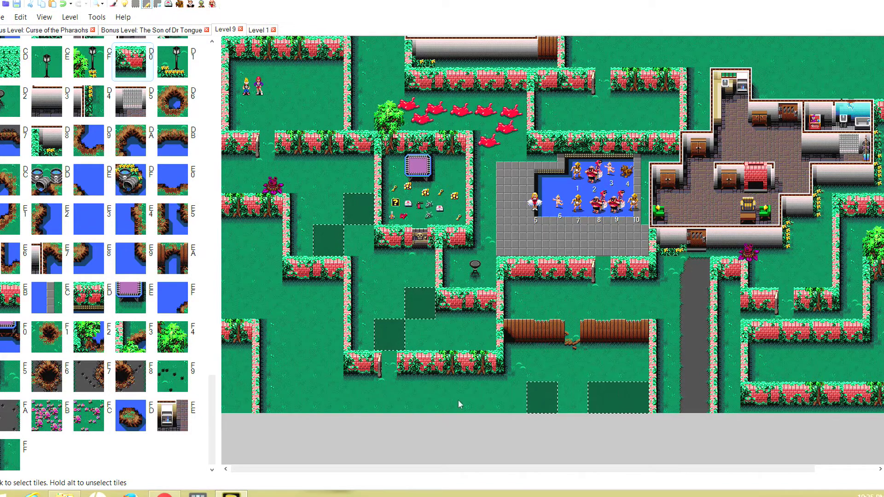
{"action": "left_click", "coordinate": [297, 396]}
{"action": "left_click", "coordinate": [300, 328]}
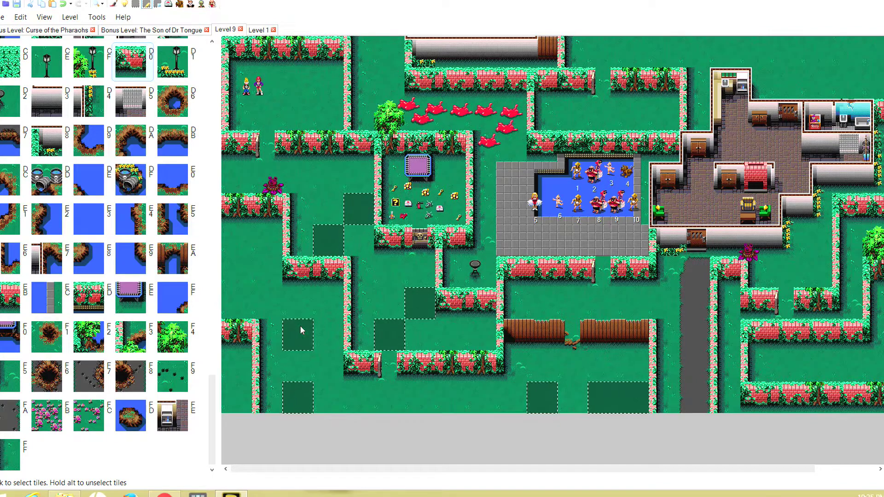
{"action": "scroll", "coordinate": [277, 334], "scroll_direction": "right", "scroll_amount": 1}
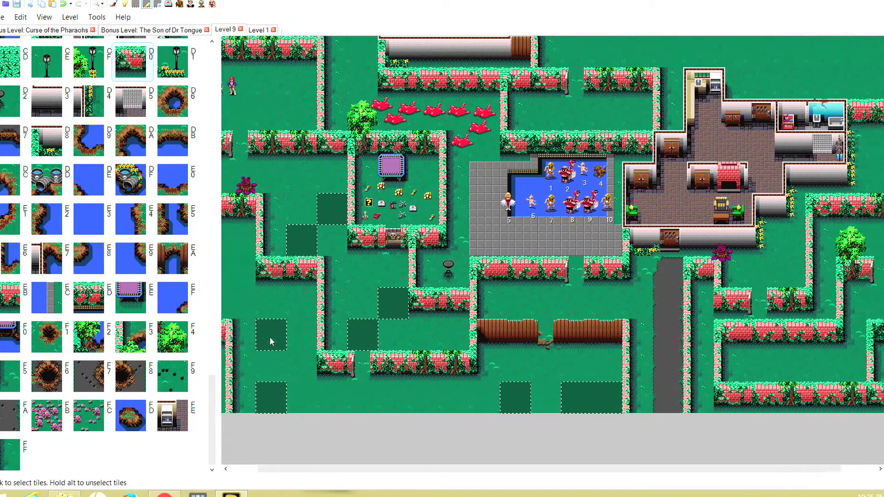
{"action": "scroll", "coordinate": [271, 341], "scroll_direction": "left", "scroll_amount": 1}
{"action": "left_click", "coordinate": [236, 271]}
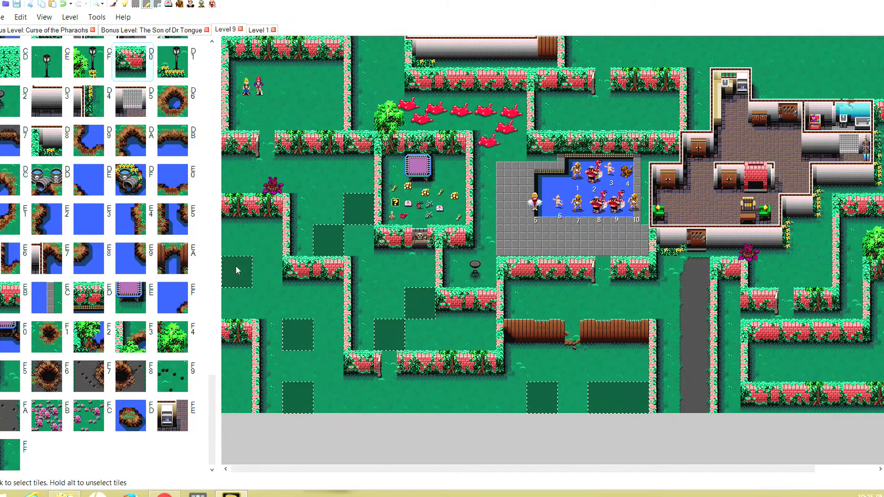
Add three spaced grass tiles north of the house and the northeastern hedge wall to the selection
{"action": "scroll", "coordinate": [628, 351], "scroll_direction": "right", "scroll_amount": 3}
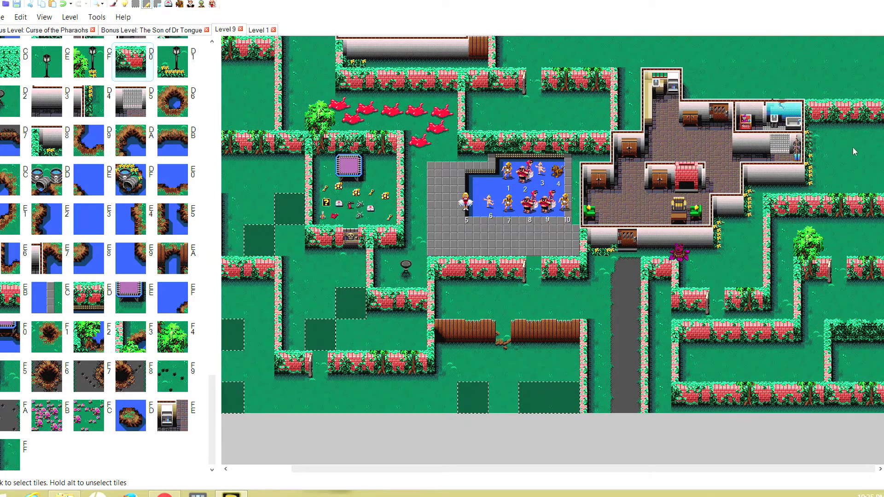
{"action": "scroll", "coordinate": [855, 152], "scroll_direction": "left", "scroll_amount": 2}
{"action": "scroll", "coordinate": [836, 199], "scroll_direction": "right", "scroll_amount": 2}
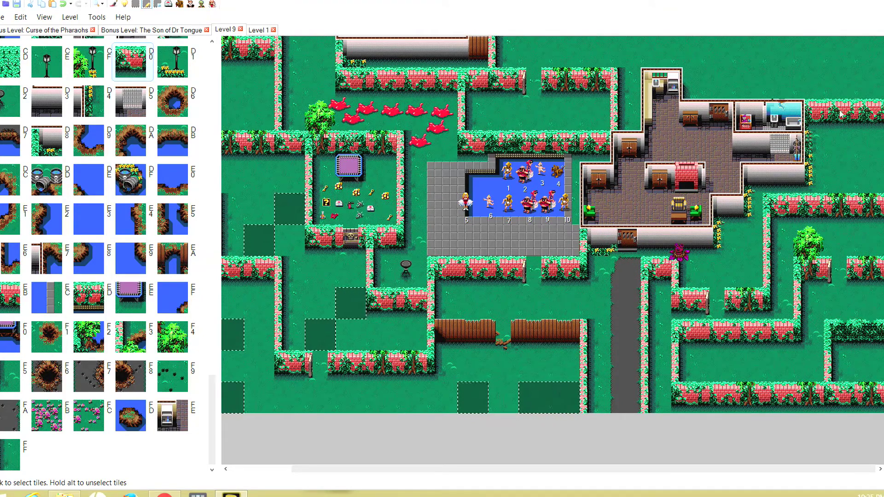
{"action": "left_click", "coordinate": [819, 78]}
{"action": "left_click", "coordinate": [861, 79]}
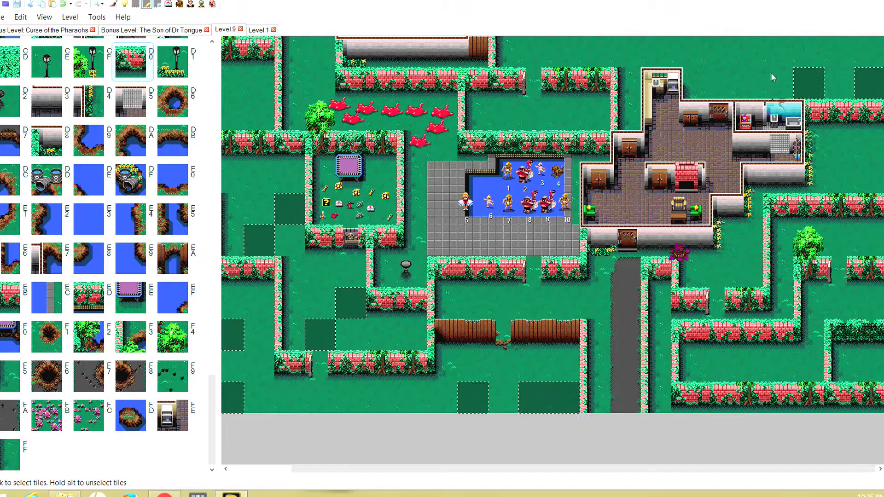
{"action": "left_click", "coordinate": [740, 77]}
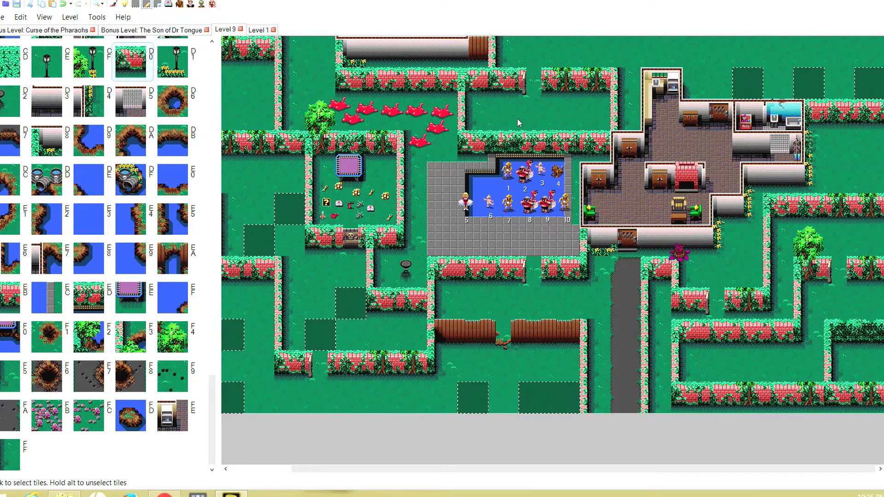
Add a grass tile above the leafy tree and one below the starting characters, and replace all selected tiles with tree root tile 9C
{"action": "scroll", "coordinate": [515, 120], "scroll_direction": "left", "scroll_amount": 3}
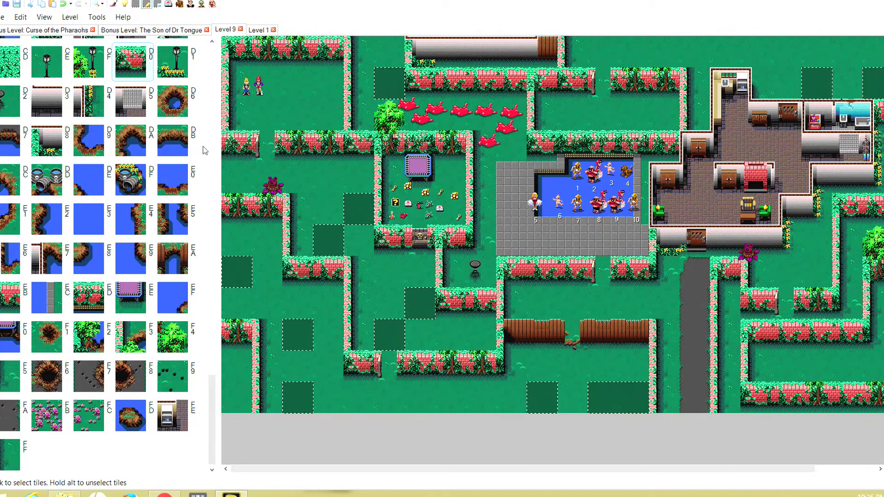
{"action": "scroll", "coordinate": [282, 114], "scroll_direction": "right", "scroll_amount": 2}
{"action": "scroll", "coordinate": [281, 111], "scroll_direction": "left", "scroll_amount": 2}
{"action": "scroll", "coordinate": [268, 101], "scroll_direction": "right", "scroll_amount": 2}
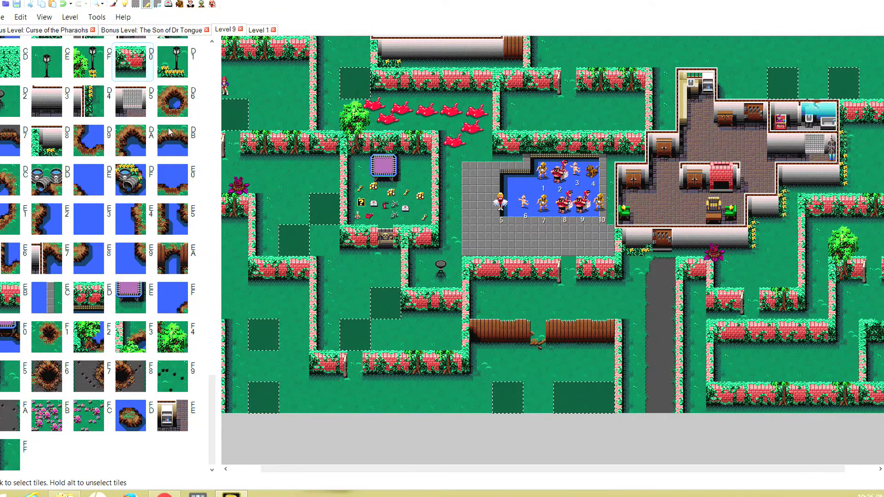
{"action": "scroll", "coordinate": [300, 154], "scroll_direction": "right", "scroll_amount": 2}
{"action": "scroll", "coordinate": [300, 153], "scroll_direction": "left", "scroll_amount": 4}
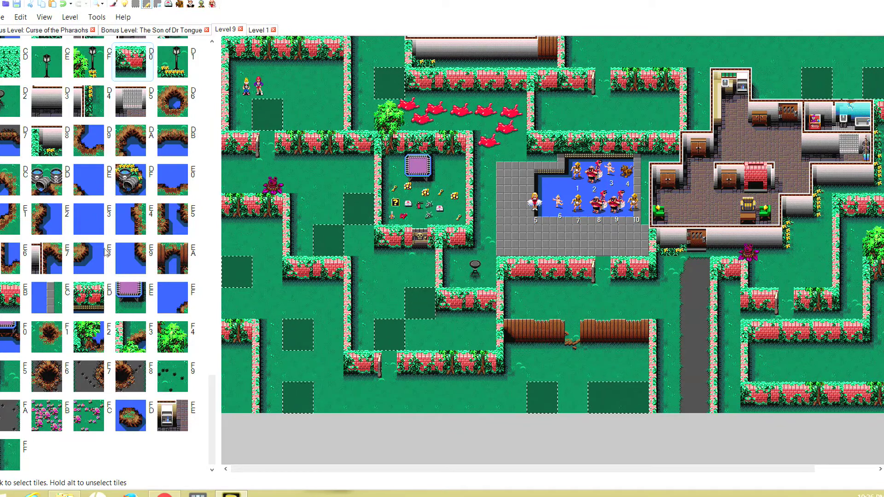
{"action": "left_click", "coordinate": [212, 42]}
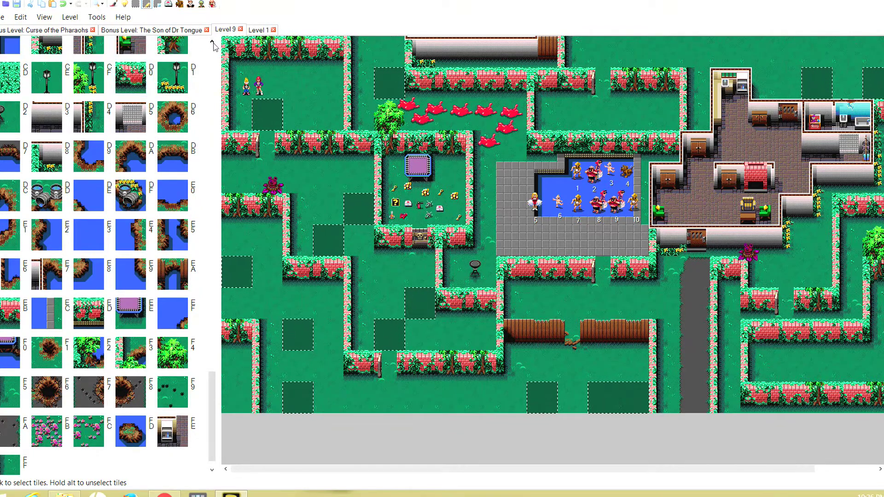
{"action": "scroll", "coordinate": [214, 46], "scroll_direction": "up", "scroll_amount": 7}
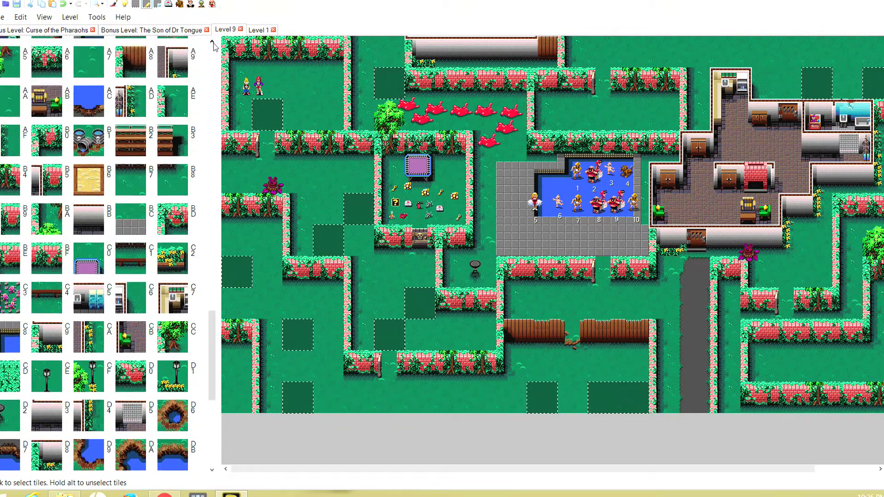
{"action": "scroll", "coordinate": [213, 46], "scroll_direction": "up", "scroll_amount": 2}
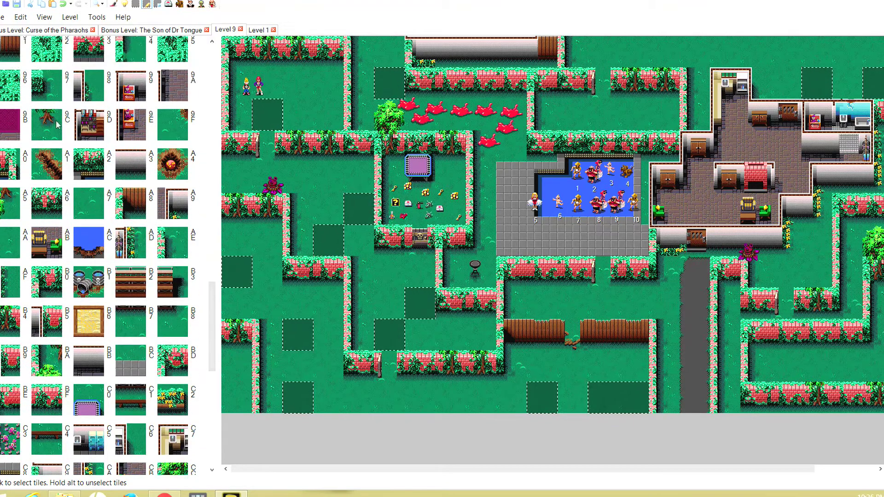
{"action": "left_click", "coordinate": [54, 125]}
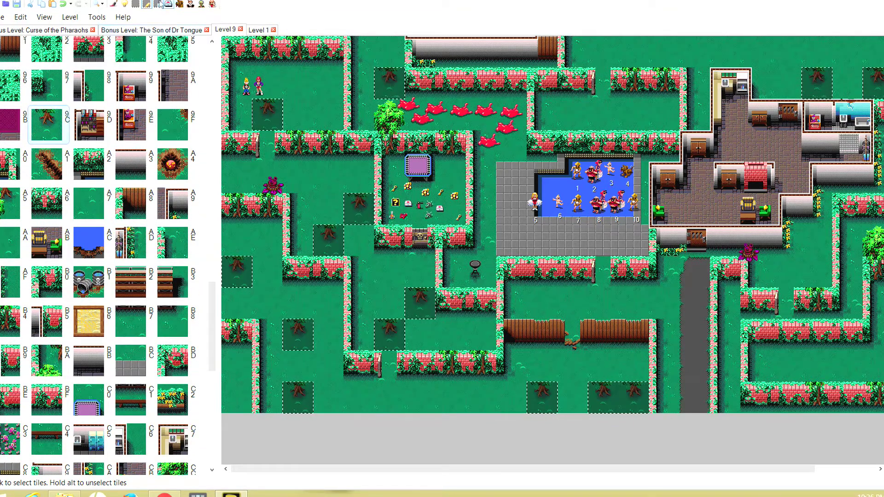
Clear the selection and pick the grass tile above the starting enclosure's tree root plus the two tiles east of that root
{"action": "left_click", "coordinate": [134, 7]}
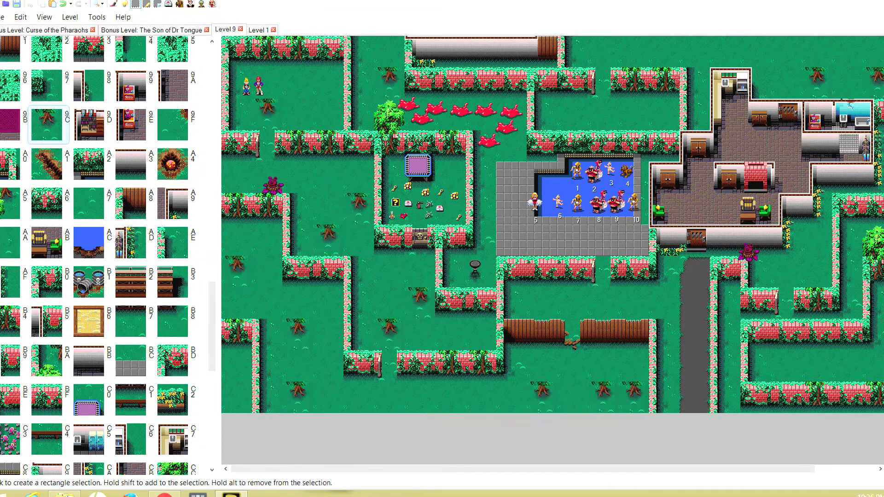
{"action": "left_click", "coordinate": [148, 5]}
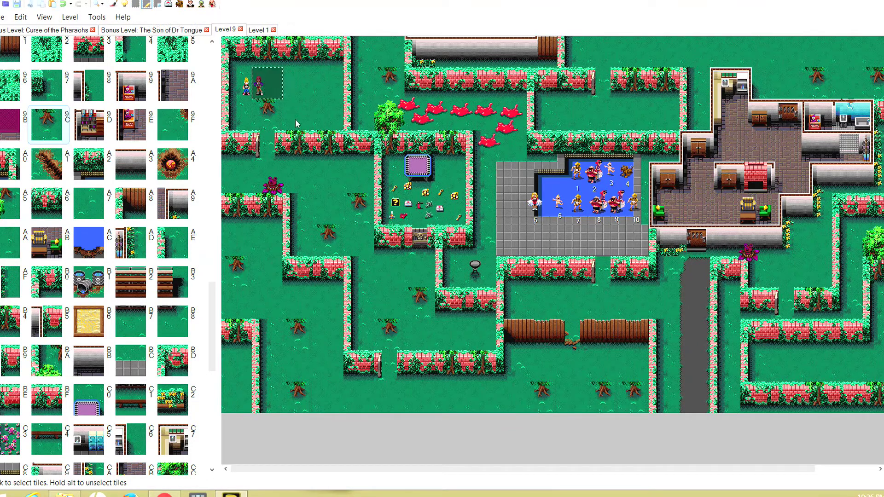
{"action": "left_click_drag", "start_coordinate": [297, 124], "coordinate": [325, 121]}
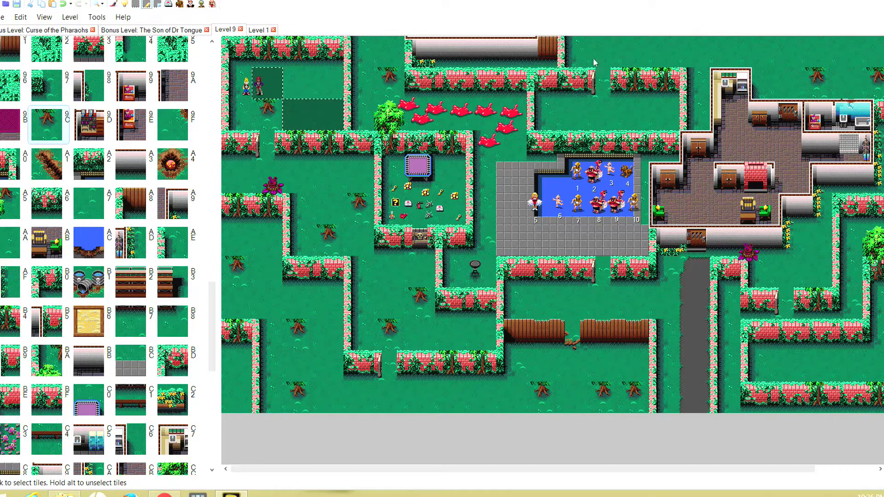
Add two grass tiles near the northern map edge, those above the three northeastern tree roots, and several in the eastern maze
{"action": "left_click_drag", "start_coordinate": [632, 53], "coordinate": [653, 58]}
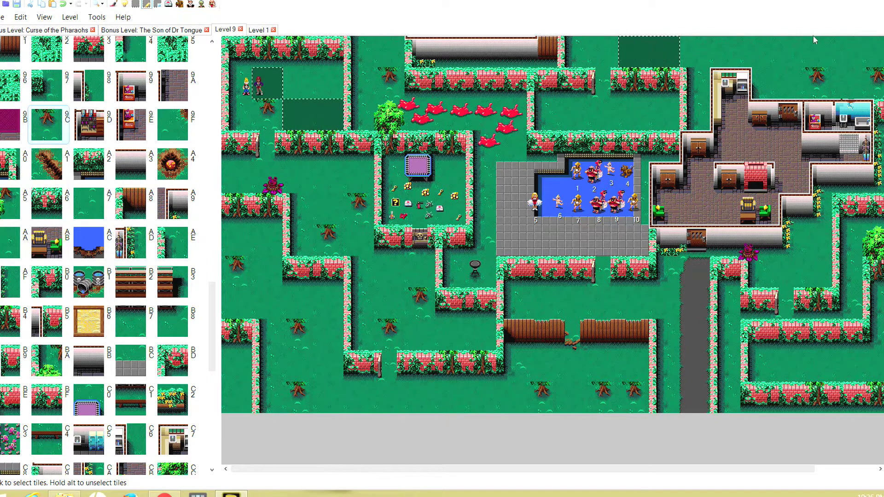
{"action": "left_click", "coordinate": [817, 51]}
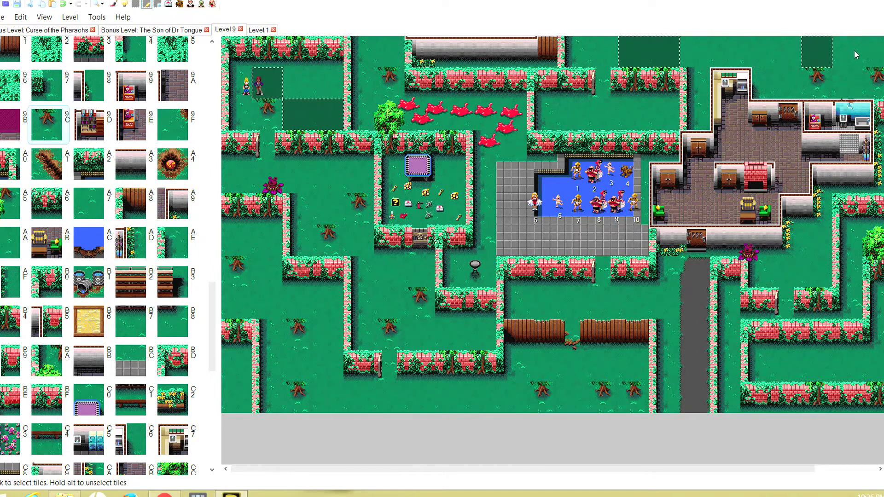
{"action": "left_click", "coordinate": [868, 53]}
{"action": "scroll", "coordinate": [853, 283], "scroll_direction": "right", "scroll_amount": 2}
{"action": "scroll", "coordinate": [853, 283], "scroll_direction": "right", "scroll_amount": 1}
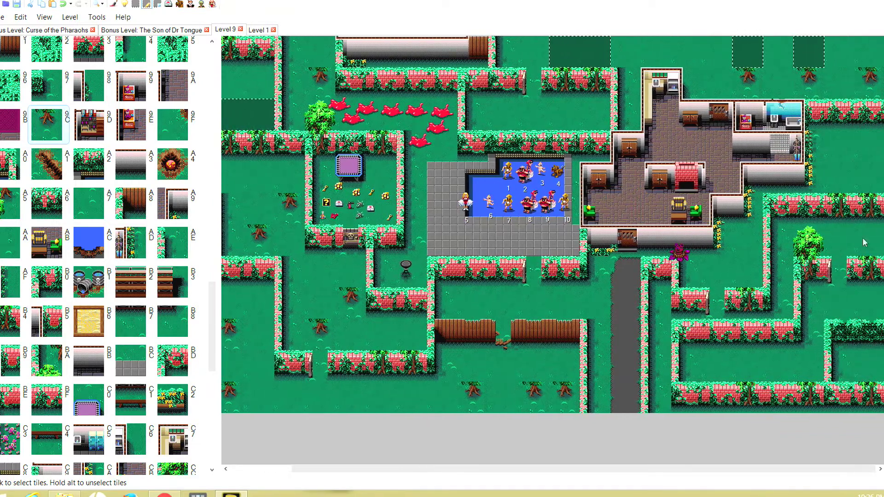
{"action": "left_click", "coordinate": [870, 56]}
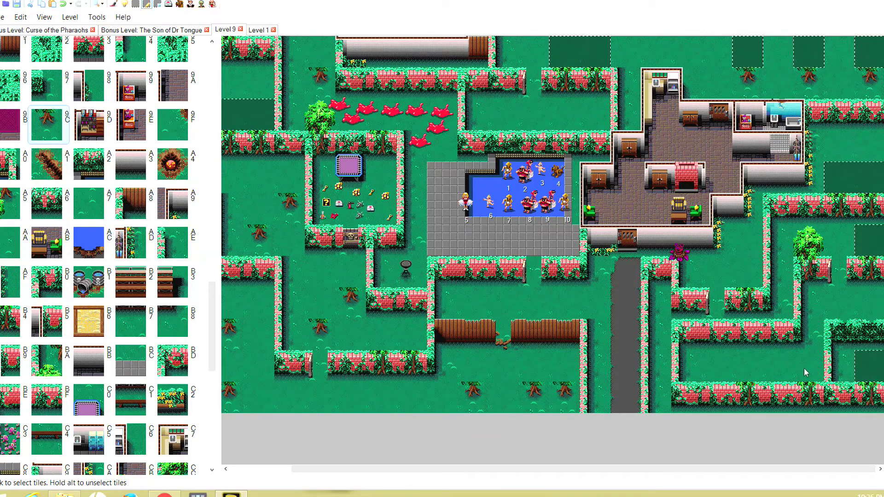
Add grass tiles inside the southeastern hedge maze and the tiles above the three tree roots below the wooden fence
{"action": "left_click", "coordinate": [750, 375]}
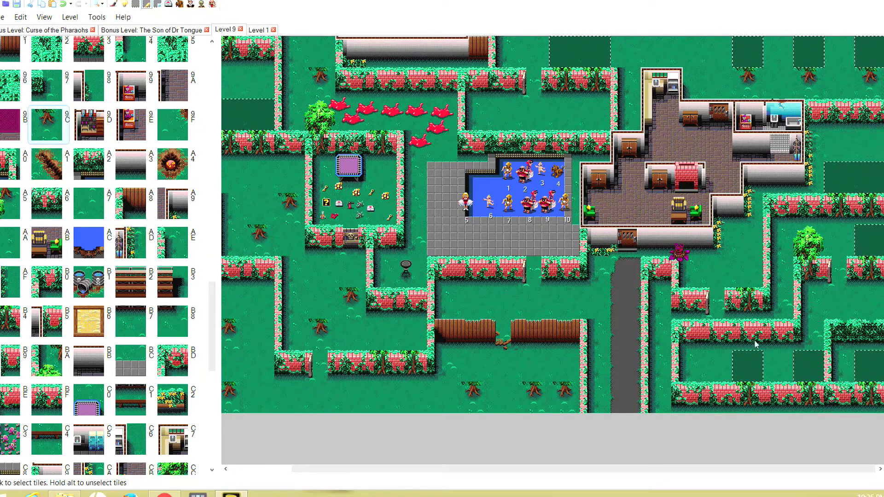
{"action": "left_click", "coordinate": [750, 279]}
{"action": "left_click", "coordinate": [558, 364]}
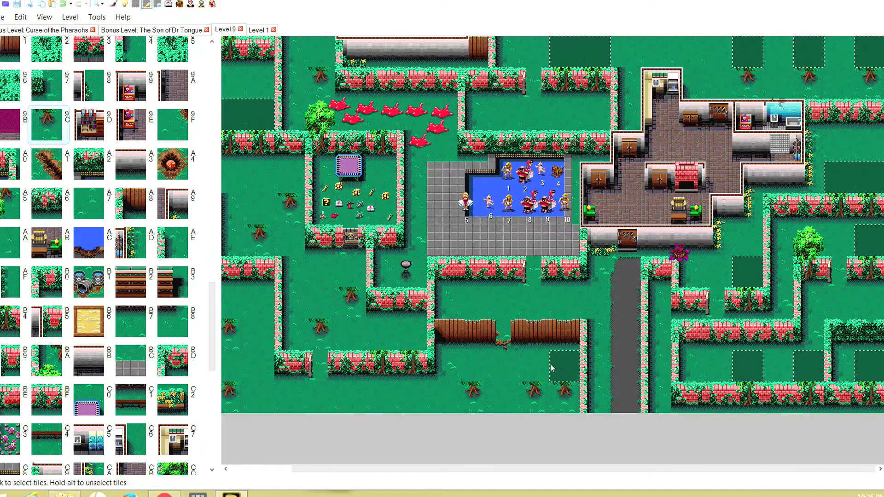
{"action": "left_click", "coordinate": [540, 364]}
{"action": "left_click", "coordinate": [474, 366]}
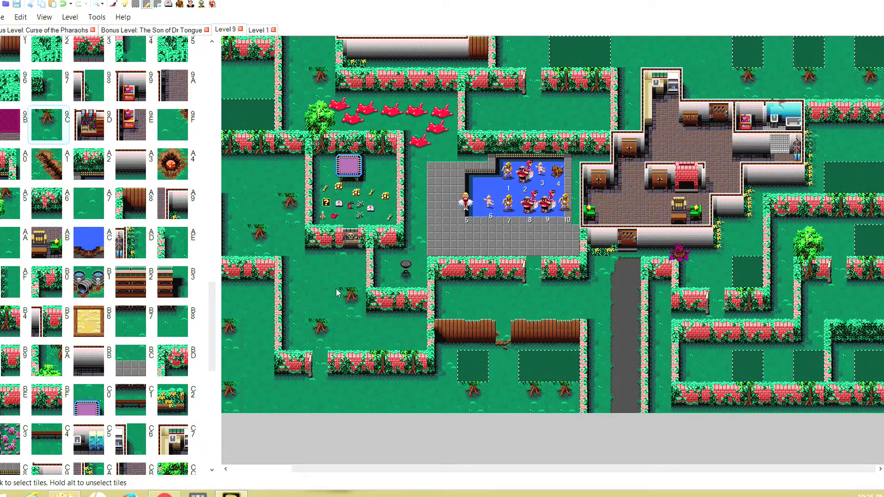
Add to the selection the grass tiles above the two tree roots below the item enclosure and above the two roots in the hedge farther south
{"action": "left_click", "coordinate": [351, 276]}
{"action": "left_click", "coordinate": [378, 347]}
{"action": "left_click", "coordinate": [409, 339]}
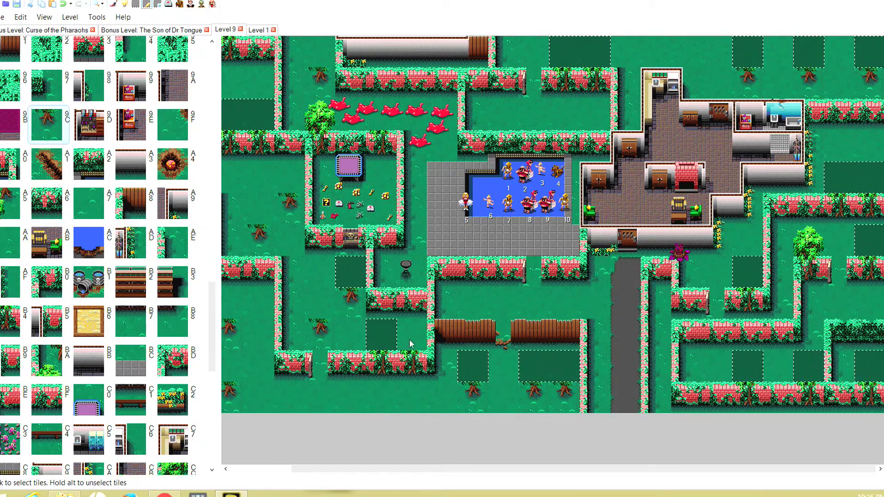
{"action": "left_click", "coordinate": [316, 306]}
{"action": "scroll", "coordinate": [303, 314], "scroll_direction": "left", "scroll_amount": 4}
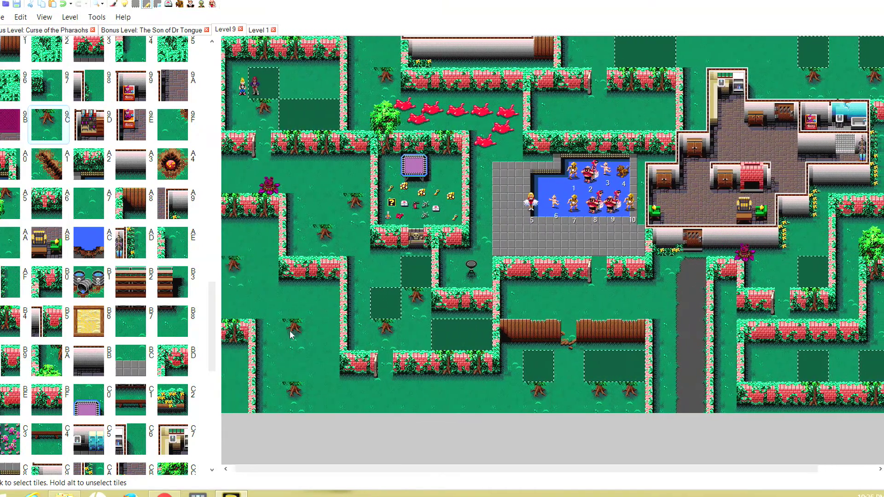
Add the grass tiles above the tree roots and root-covered hedges in the map's southwestern area to the selection
{"action": "left_click", "coordinate": [297, 366]}
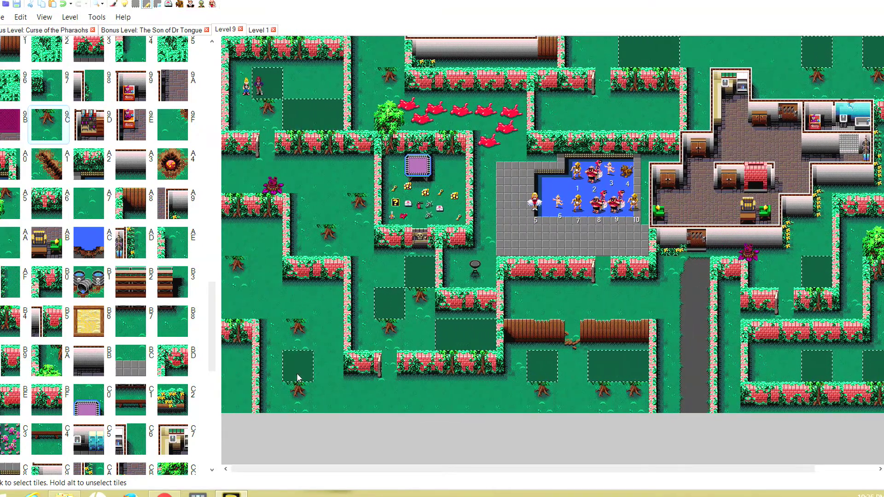
{"action": "left_click", "coordinate": [301, 313]}
{"action": "left_click", "coordinate": [237, 304]}
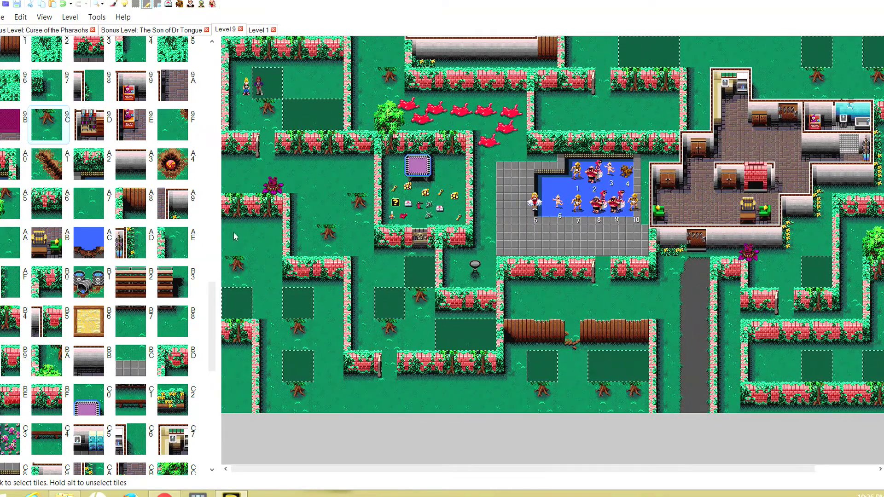
{"action": "left_click", "coordinate": [237, 244]}
{"action": "left_click", "coordinate": [249, 176]}
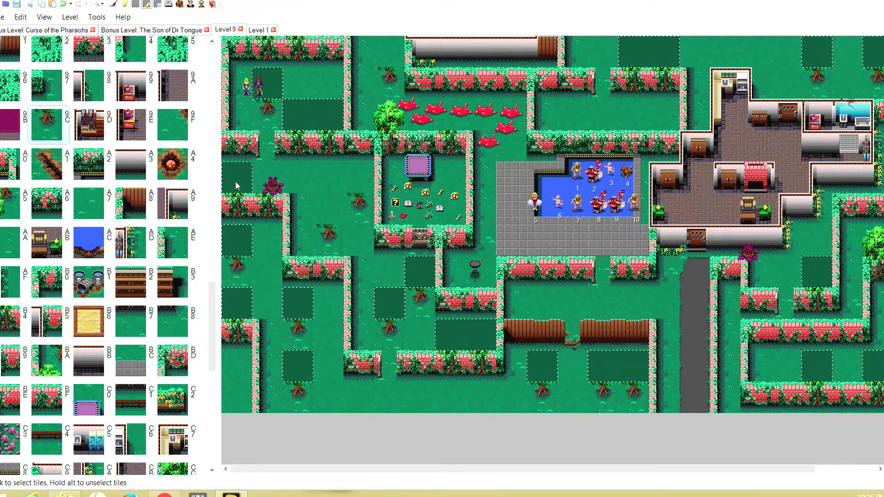
Add the purple plant's tile, the tiles above the roots west and north of the item enclosure, and the one above its northern hedge root
{"action": "left_click", "coordinate": [268, 178]}
{"action": "left_click", "coordinate": [325, 214]}
{"action": "left_click", "coordinate": [357, 180]}
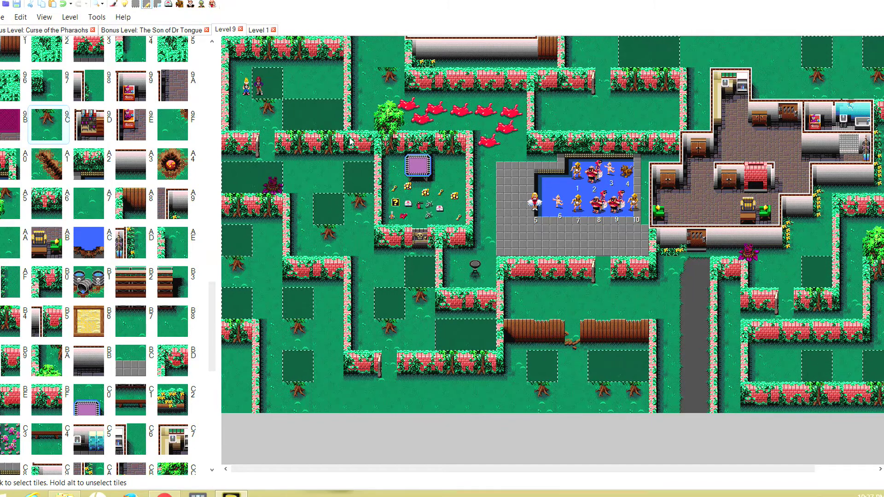
{"action": "left_click", "coordinate": [450, 121]}
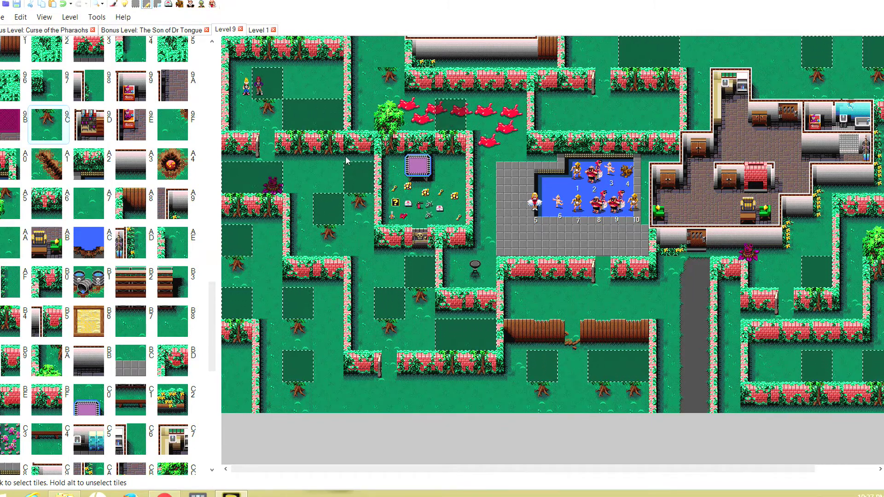
{"action": "left_click", "coordinate": [390, 52]}
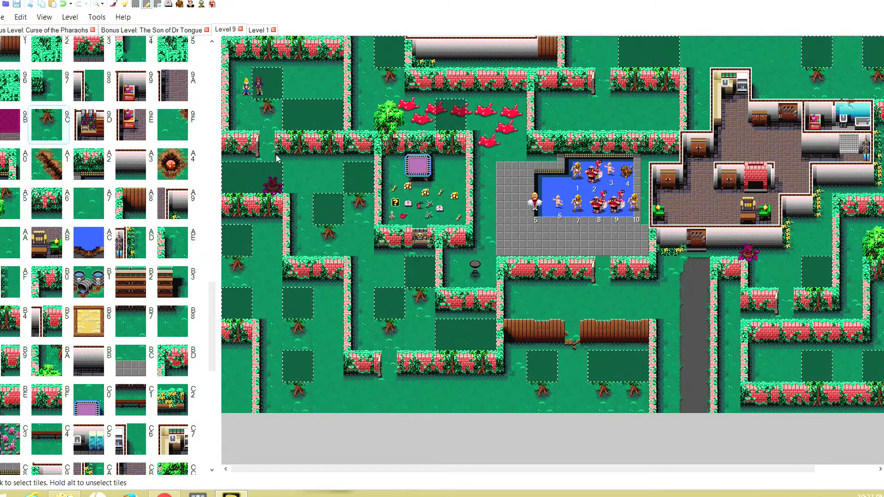
Replace all selected grass tiles with leafy treetop tile 6E and clear the selection
{"action": "scroll", "coordinate": [414, 221], "scroll_direction": "right", "scroll_amount": 3}
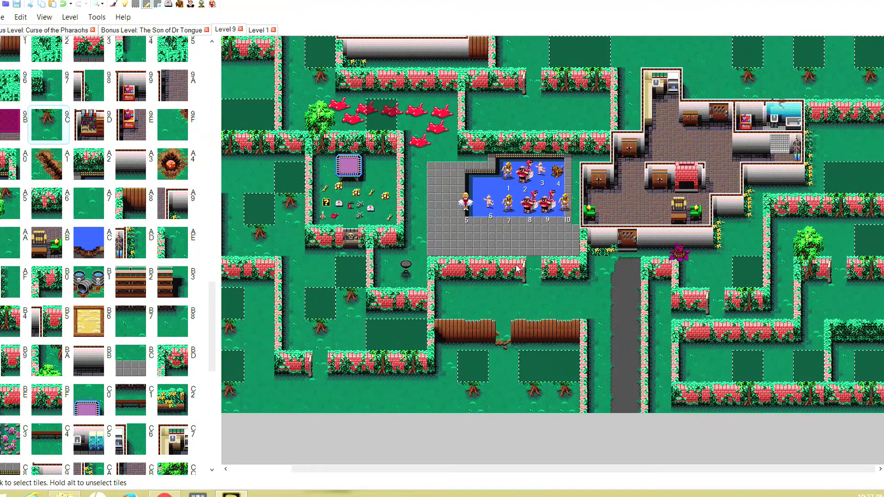
{"action": "scroll", "coordinate": [518, 268], "scroll_direction": "left", "scroll_amount": 3}
{"action": "scroll", "coordinate": [518, 268], "scroll_direction": "left", "scroll_amount": 1}
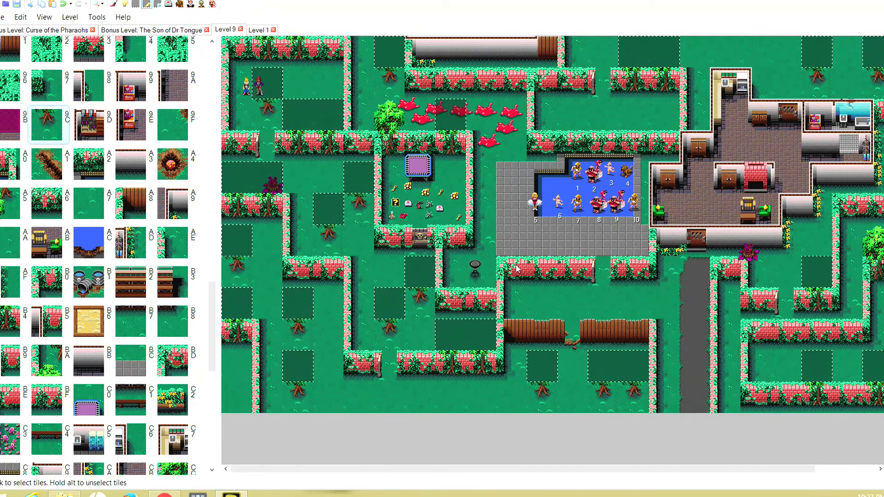
{"action": "left_click", "coordinate": [213, 42]}
{"action": "left_click", "coordinate": [213, 42]}
{"action": "left_click", "coordinate": [212, 42]}
{"action": "left_click", "coordinate": [213, 42]}
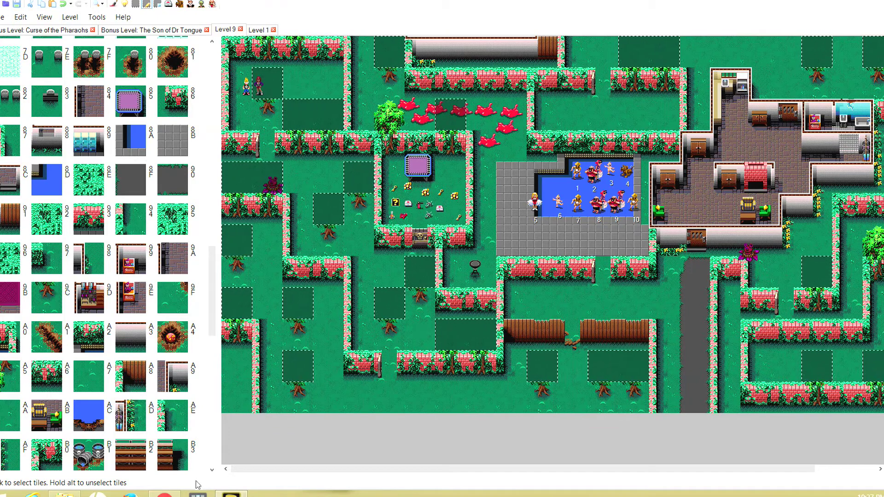
{"action": "left_click", "coordinate": [212, 470]}
{"action": "left_click", "coordinate": [212, 471]}
{"action": "left_click", "coordinate": [213, 471]}
{"action": "left_click", "coordinate": [212, 470]}
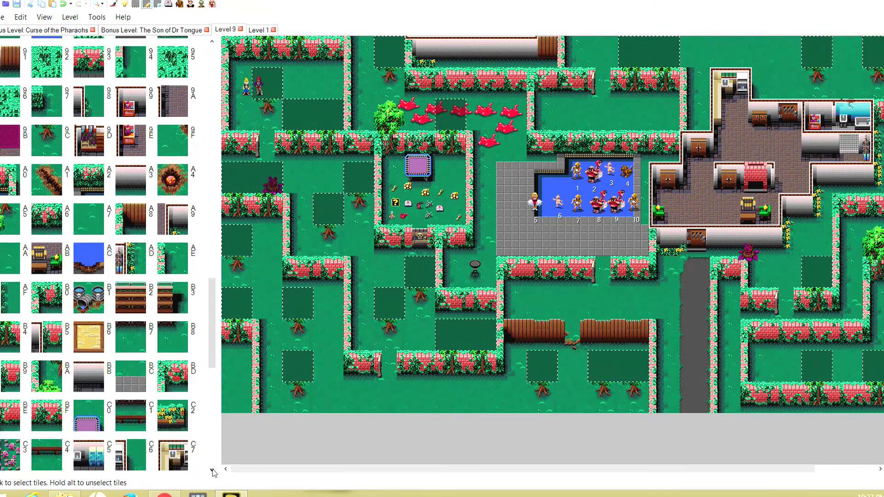
{"action": "left_click", "coordinate": [213, 470]}
{"action": "left_click", "coordinate": [212, 470]}
{"action": "left_click", "coordinate": [212, 470]}
{"action": "left_click", "coordinate": [212, 470]}
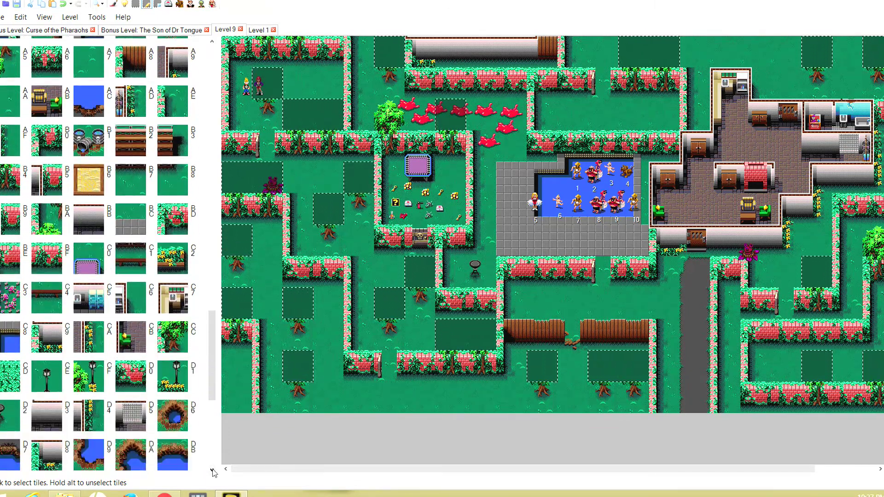
{"action": "left_click", "coordinate": [212, 470]}
{"action": "left_click", "coordinate": [213, 470]}
{"action": "left_click", "coordinate": [212, 470]}
{"action": "left_click", "coordinate": [213, 470]}
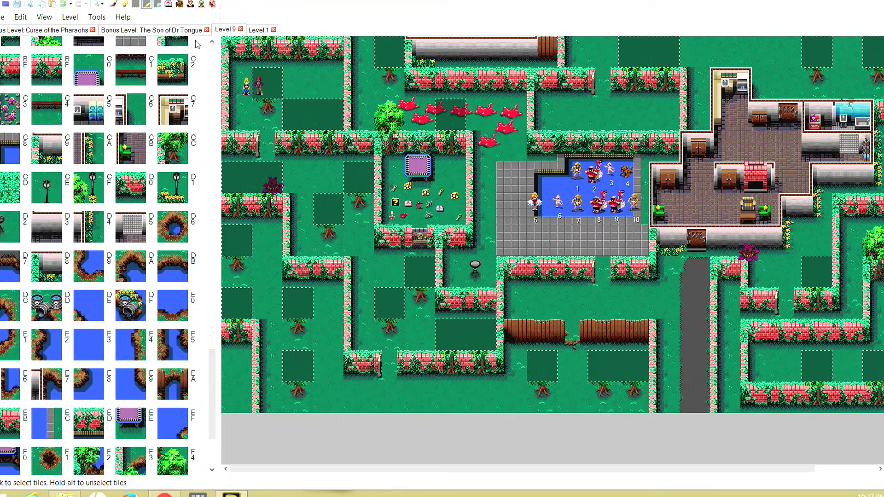
{"action": "left_click", "coordinate": [212, 41]}
{"action": "left_click", "coordinate": [212, 41]}
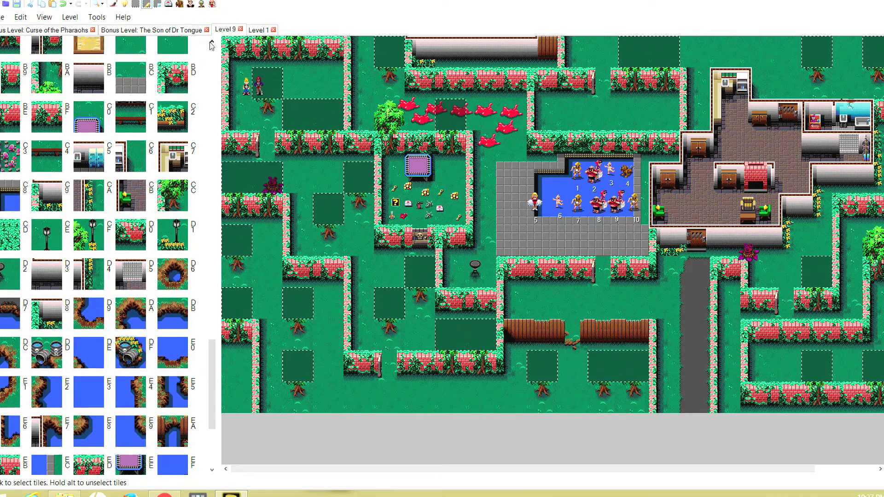
{"action": "left_click", "coordinate": [212, 41]}
{"action": "left_click", "coordinate": [212, 43]}
{"action": "left_click", "coordinate": [212, 42]}
{"action": "left_click", "coordinate": [212, 42]}
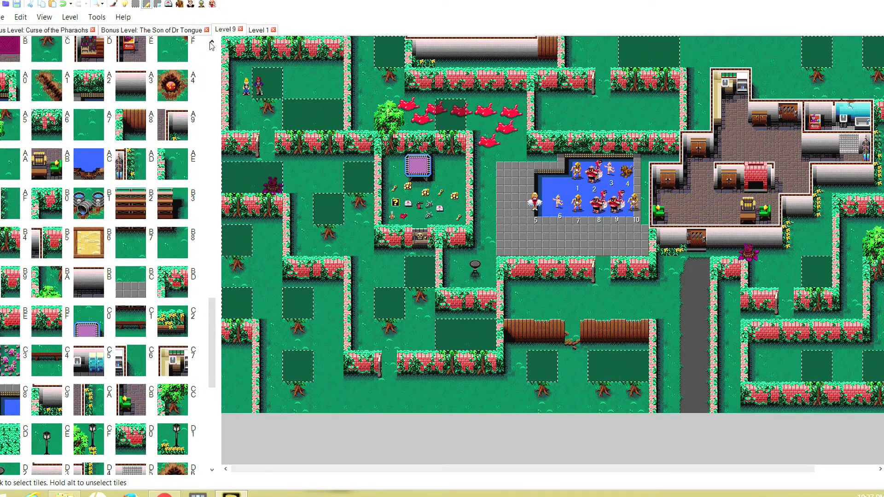
{"action": "left_click", "coordinate": [211, 42]}
{"action": "left_click", "coordinate": [212, 42]}
{"action": "left_click", "coordinate": [212, 42]}
{"action": "left_click", "coordinate": [212, 42]}
{"action": "left_click", "coordinate": [212, 42]}
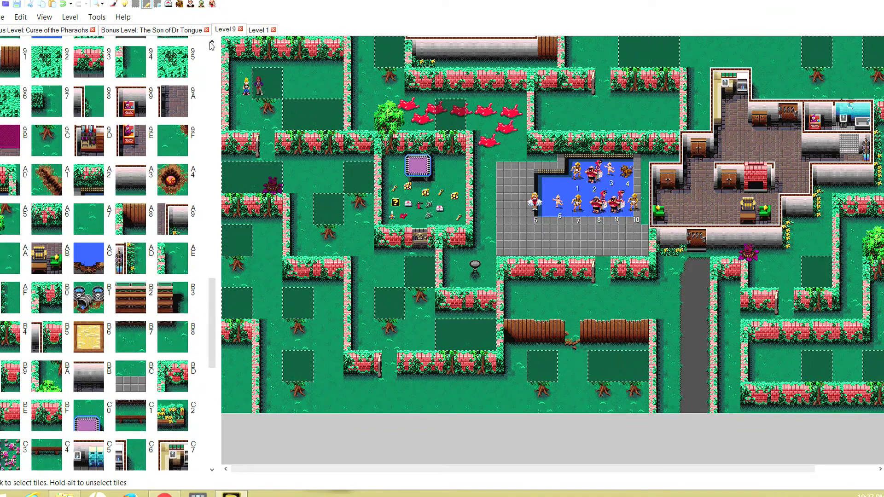
{"action": "left_click", "coordinate": [212, 42]}
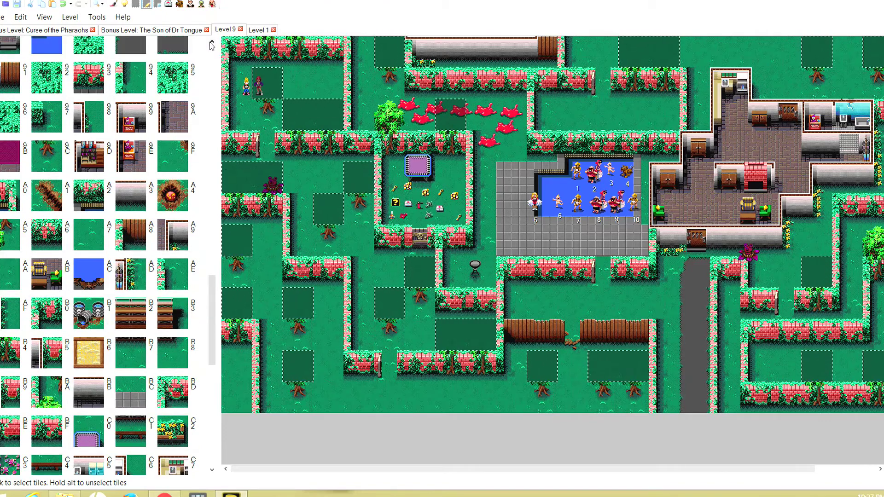
{"action": "left_click", "coordinate": [212, 43]}
{"action": "left_click", "coordinate": [212, 43]}
{"action": "left_click", "coordinate": [211, 42]}
{"action": "left_click", "coordinate": [212, 42]}
{"action": "left_click", "coordinate": [212, 43]}
{"action": "left_click", "coordinate": [211, 42]}
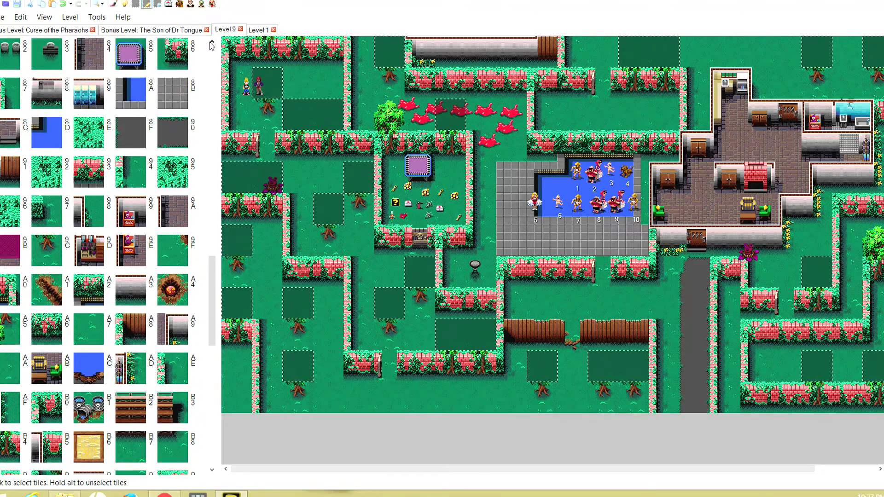
{"action": "left_click", "coordinate": [212, 43]}
{"action": "left_click", "coordinate": [210, 42]}
{"action": "left_click", "coordinate": [210, 43]}
{"action": "left_click", "coordinate": [210, 42]}
{"action": "left_click", "coordinate": [210, 42]}
{"action": "left_click", "coordinate": [210, 42]}
{"action": "left_click", "coordinate": [210, 42]}
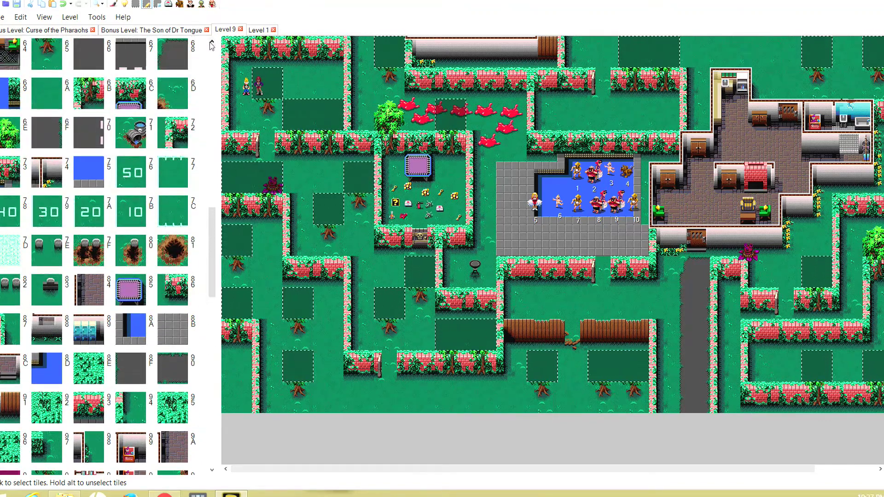
{"action": "left_click", "coordinate": [10, 132]}
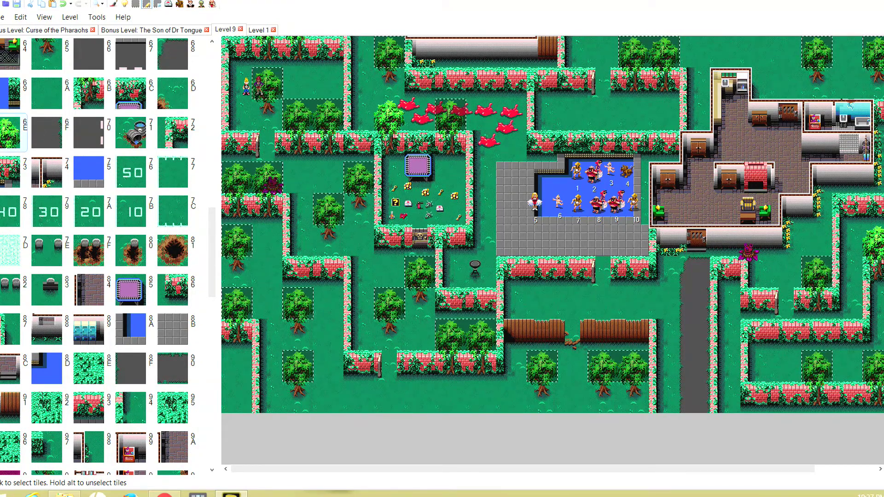
{"action": "left_click", "coordinate": [136, 3]}
{"action": "left_click", "coordinate": [535, 223]}
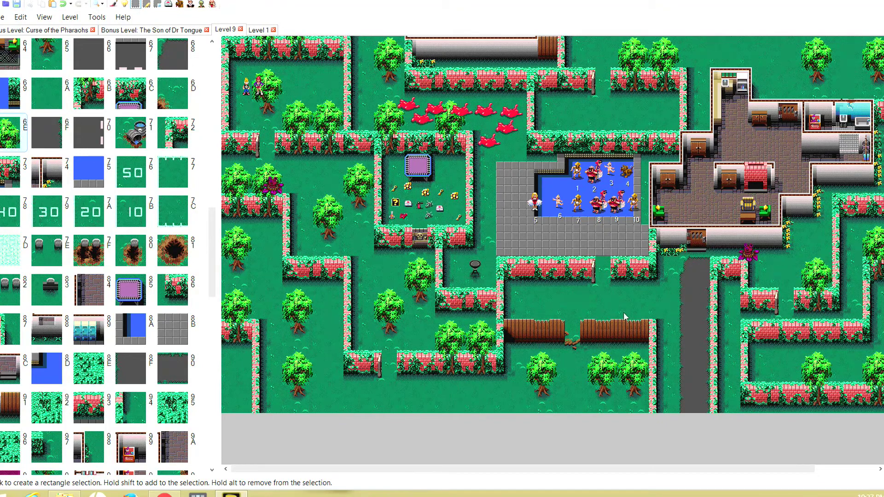
{"action": "scroll", "coordinate": [623, 317], "scroll_direction": "right", "scroll_amount": 3}
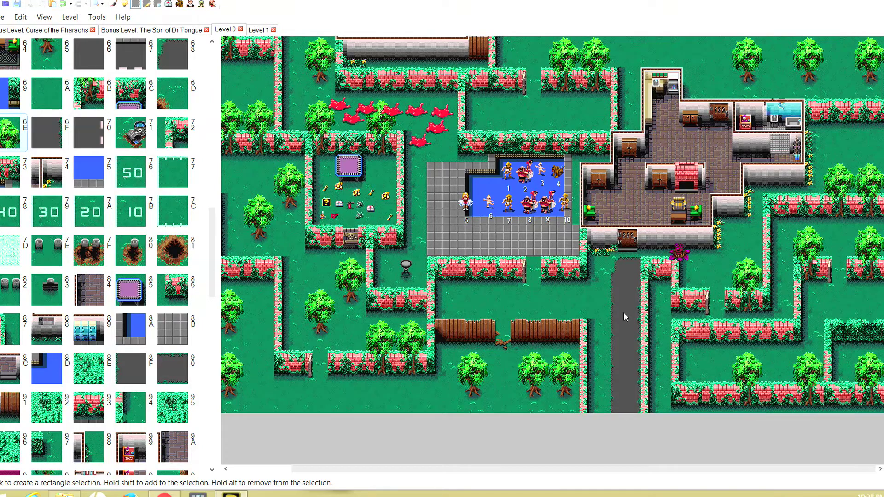
{"action": "scroll", "coordinate": [624, 314], "scroll_direction": "left", "scroll_amount": 3}
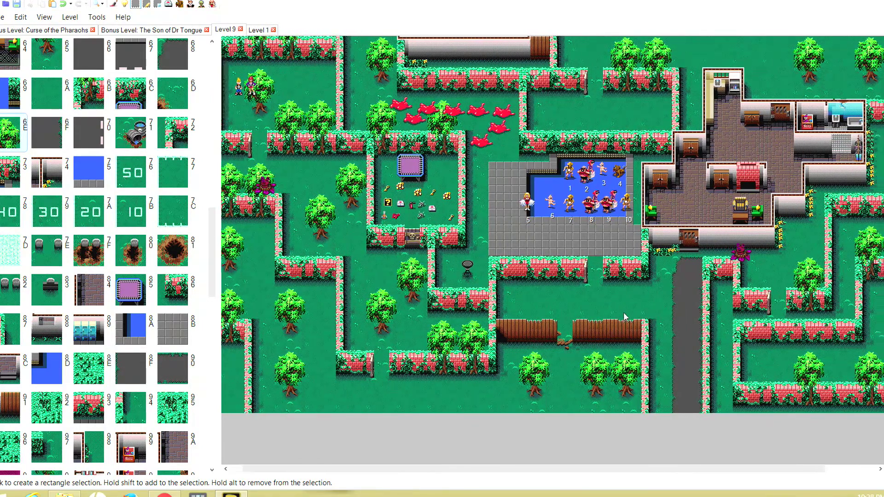
{"action": "scroll", "coordinate": [625, 317], "scroll_direction": "right", "scroll_amount": 3}
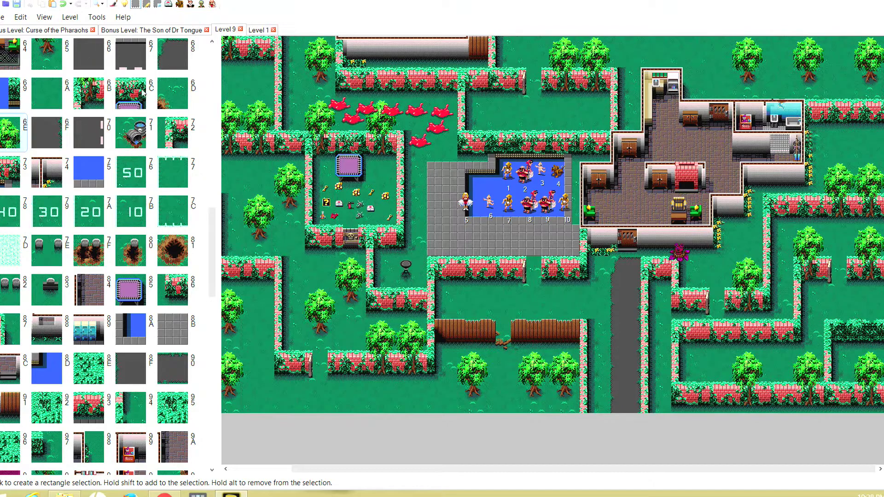
Place pit tile A4 in the southeastern corner of the item enclosure and clear the selection
{"action": "left_click", "coordinate": [214, 57]}
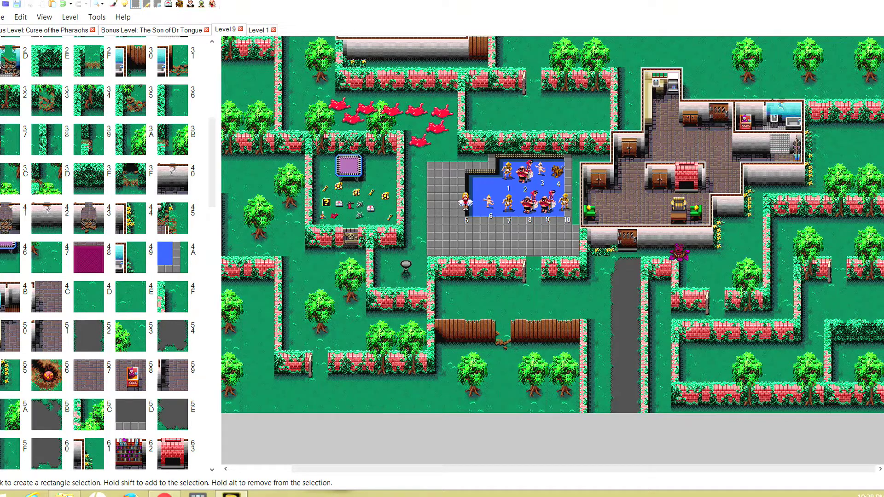
{"action": "left_click", "coordinate": [214, 56]}
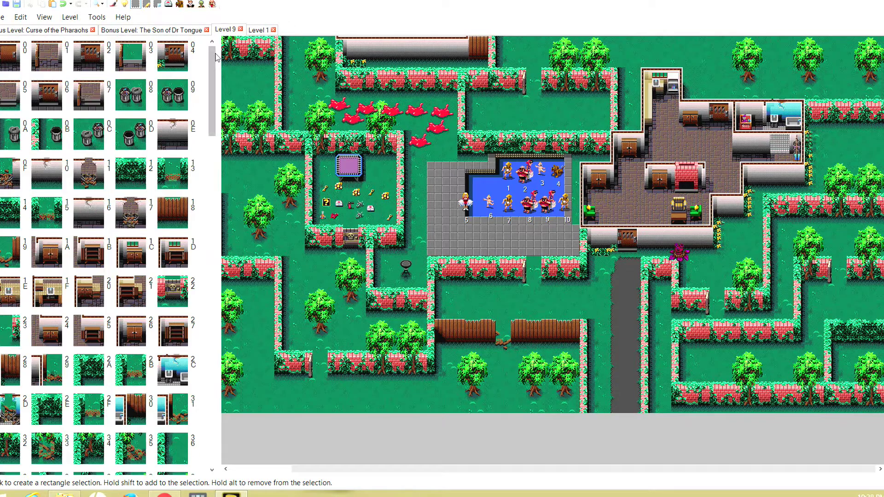
{"action": "left_click", "coordinate": [211, 460]}
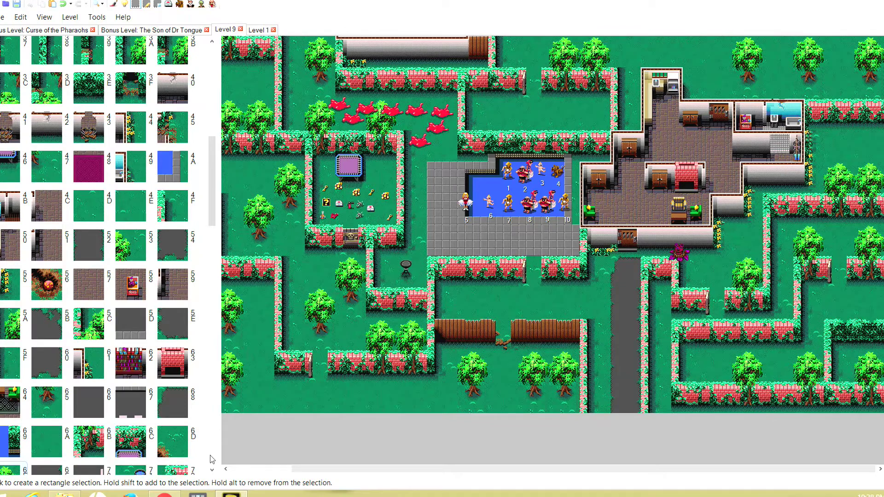
{"action": "left_click", "coordinate": [212, 459]}
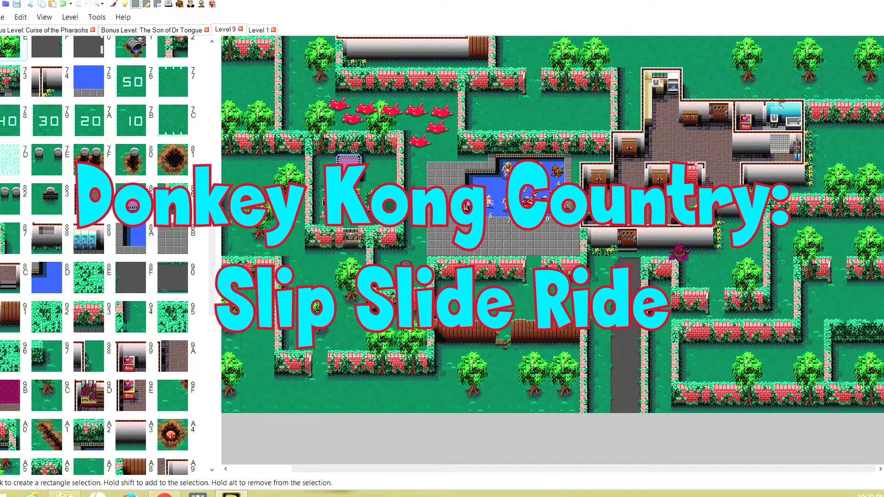
{"action": "left_click", "coordinate": [471, 259]}
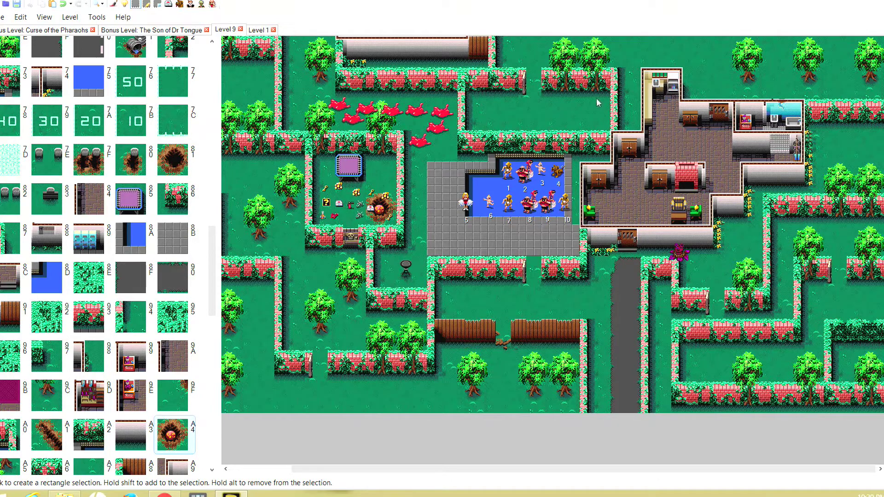
Place hole tile 81 in the hedge gap just southeast of the red creatures
{"action": "left_click", "coordinate": [451, 111]}
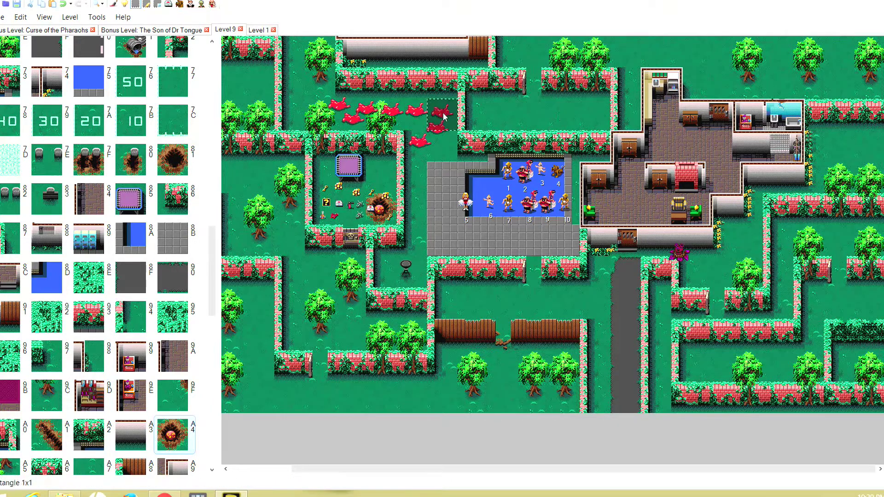
{"action": "left_click", "coordinate": [447, 152]}
{"action": "left_click", "coordinate": [161, 152]}
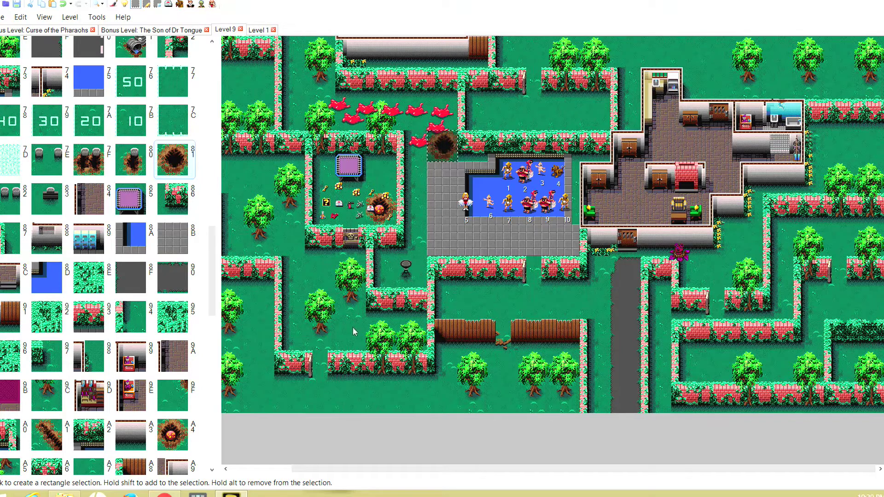
Place another hole tile 81 on the grass directly west of the leafy tree below the item enclosure
{"action": "left_click", "coordinate": [321, 273]}
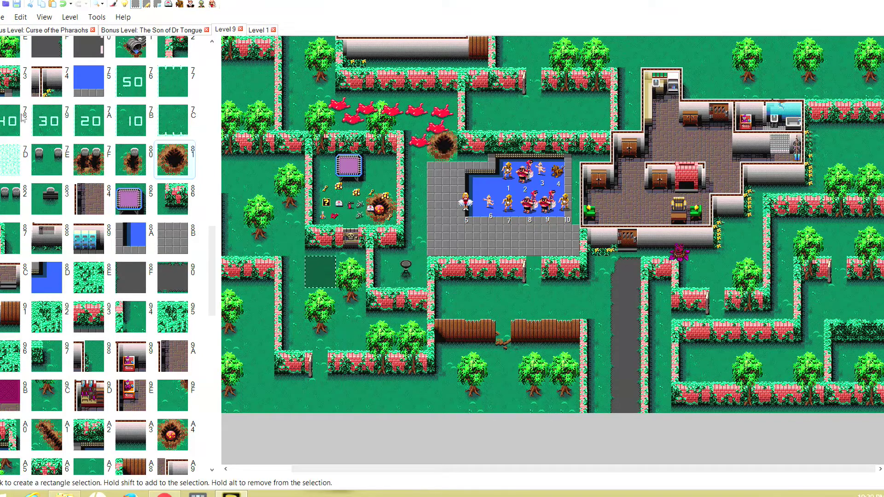
{"action": "left_click", "coordinate": [161, 156]}
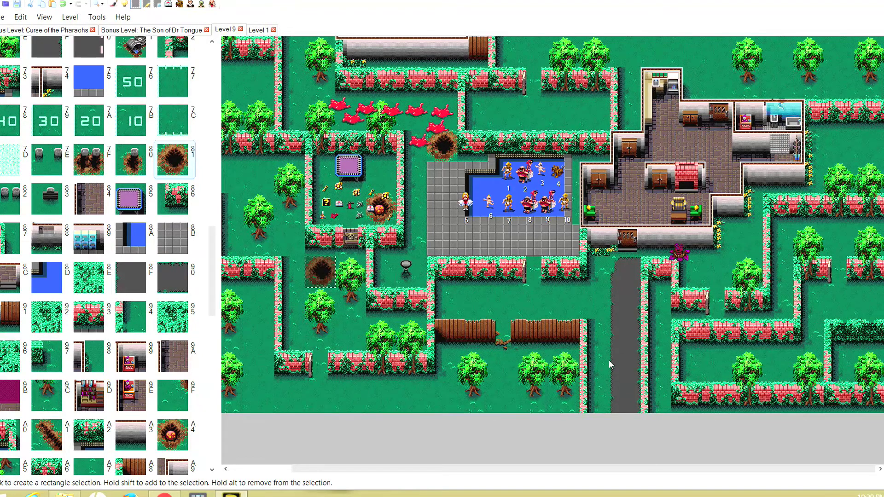
{"action": "scroll", "coordinate": [347, 275], "scroll_direction": "left", "scroll_amount": 3}
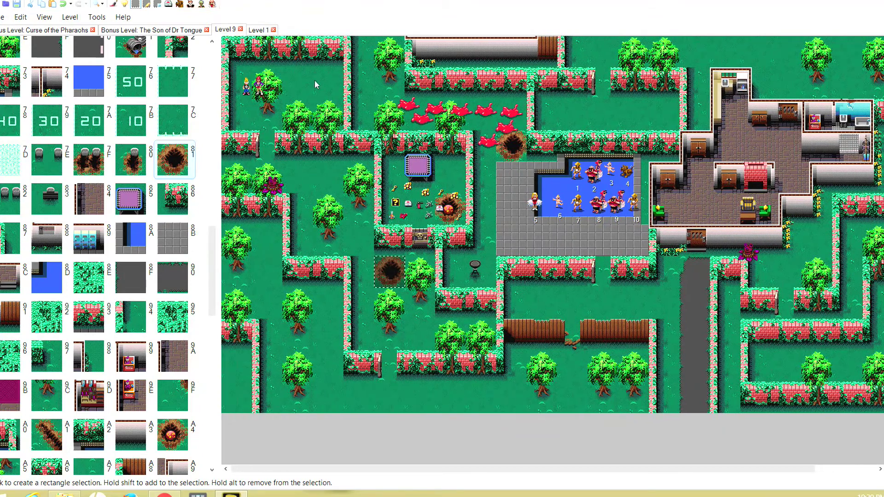
Place hole tile 81 on the grass east of the two player characters and beside the tree northeast of the house
{"action": "left_click", "coordinate": [325, 83]}
{"action": "left_click", "coordinate": [172, 159]}
{"action": "scroll", "coordinate": [672, 302], "scroll_direction": "right", "scroll_amount": 3}
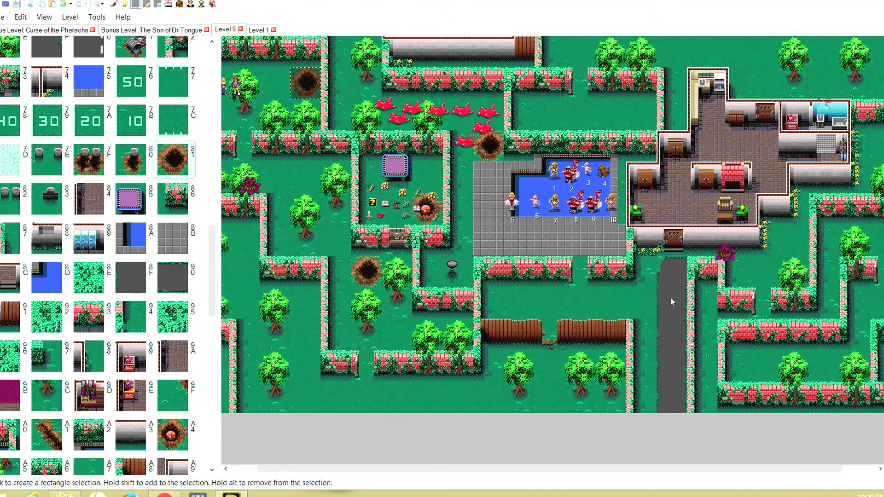
{"action": "left_click", "coordinate": [718, 52]}
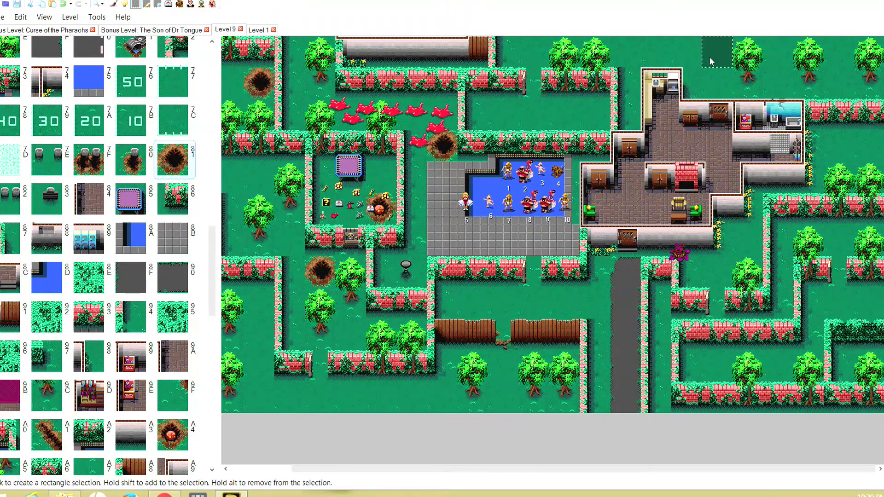
{"action": "left_click", "coordinate": [173, 159]}
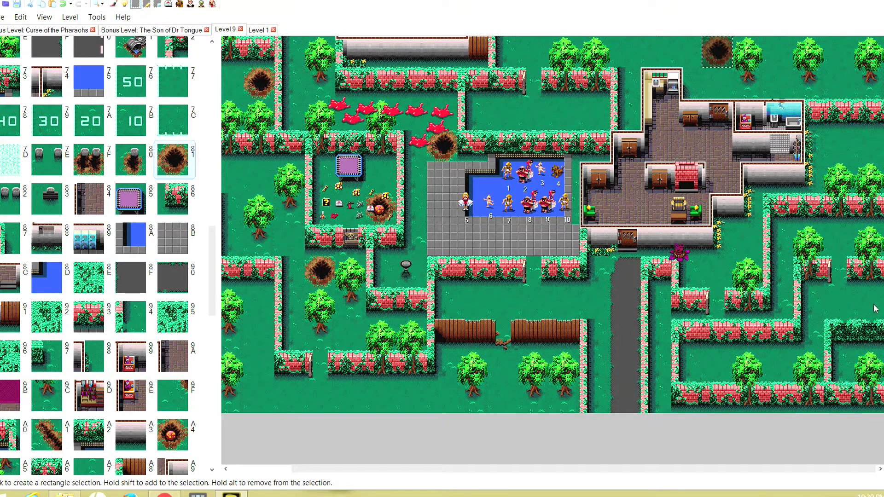
Fill a 2x2 area in the southeastern hedge enclosure with open-grave tile 7F and place tombstone tile 7E directly below its western column
{"action": "left_click_drag", "start_coordinate": [831, 303], "coordinate": [882, 343]}
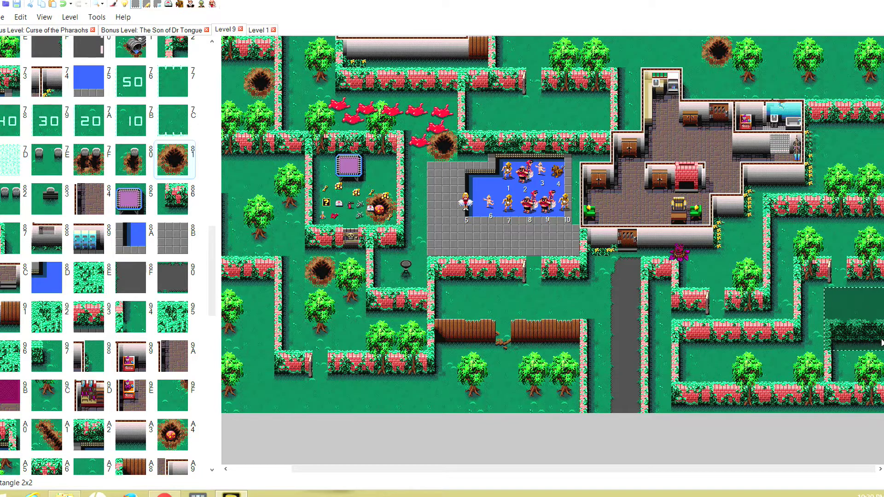
{"action": "left_click", "coordinate": [87, 159]}
{"action": "left_click_drag", "start_coordinate": [828, 370], "coordinate": [784, 372]}
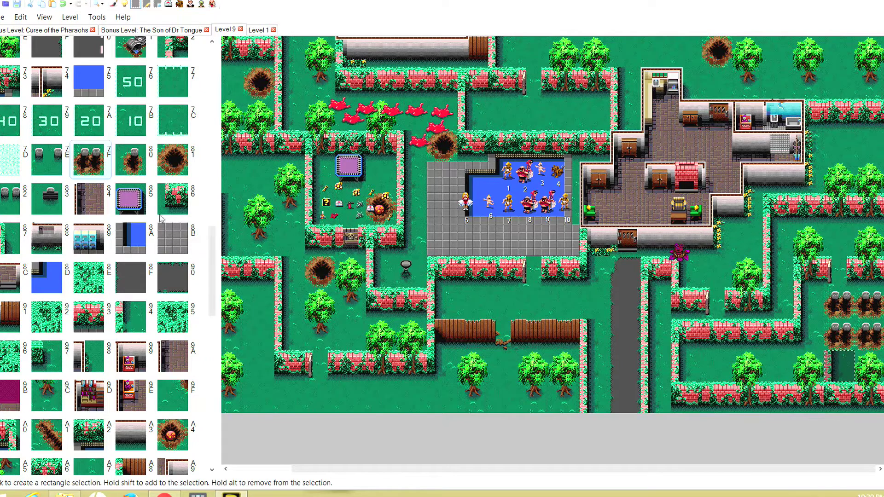
{"action": "left_click", "coordinate": [48, 159]}
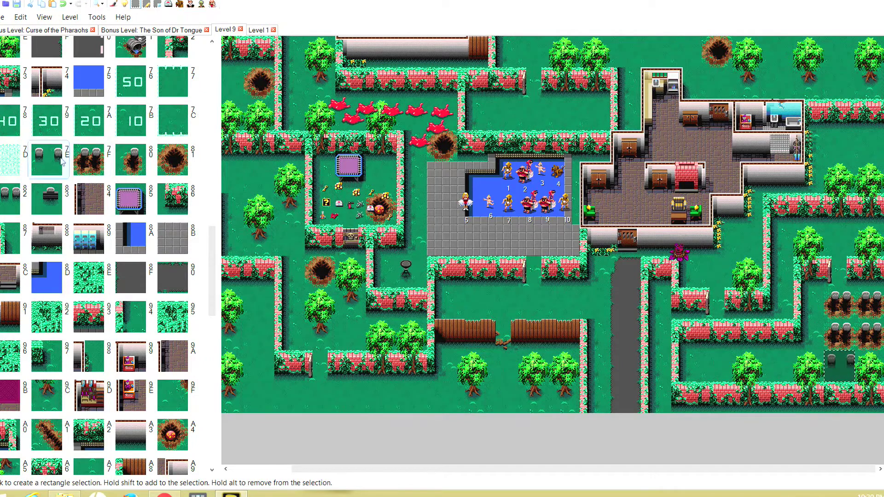
Vary the 2x2 grave block with tile 83 in its southeast cell, tile 82 in its northeast cell and tile 80 in its northwest cell
{"action": "left_click", "coordinate": [875, 328]}
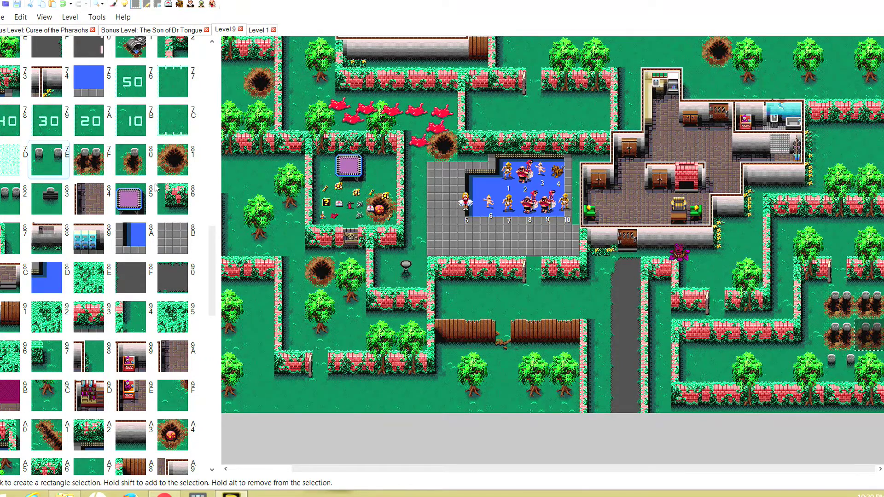
{"action": "left_click", "coordinate": [47, 198]}
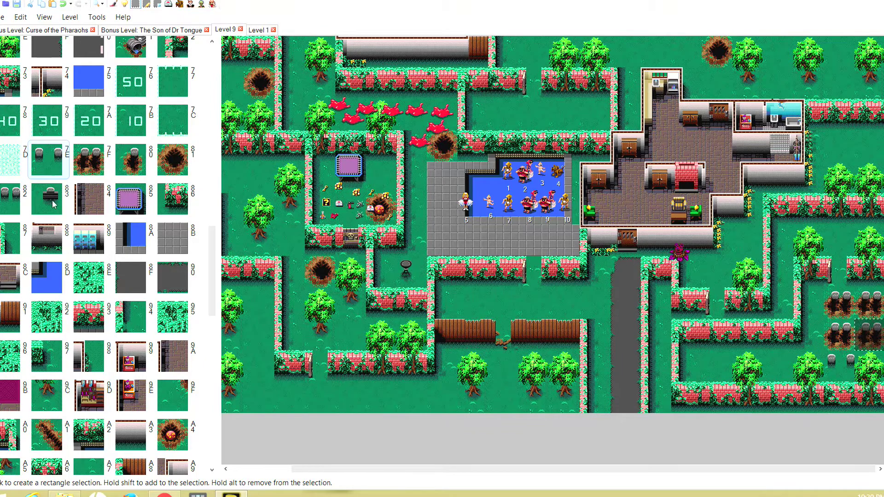
{"action": "left_click", "coordinate": [837, 297]}
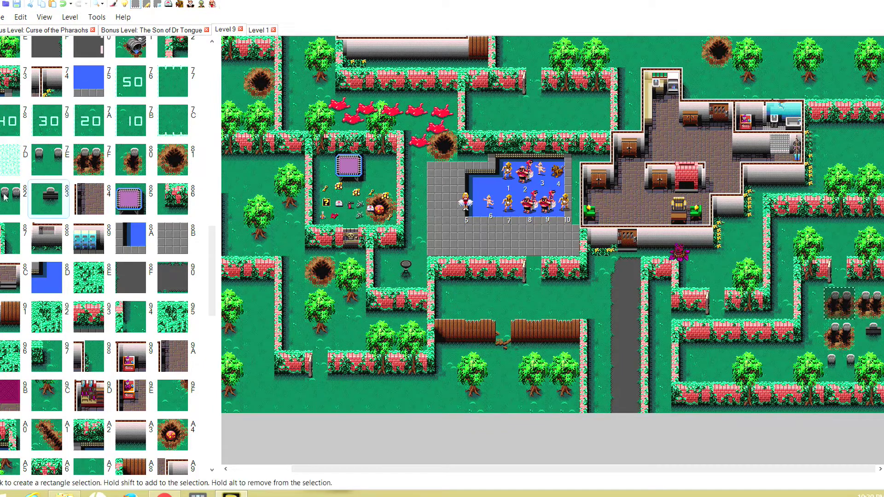
{"action": "left_click", "coordinate": [14, 205]}
{"action": "left_click", "coordinate": [882, 305]}
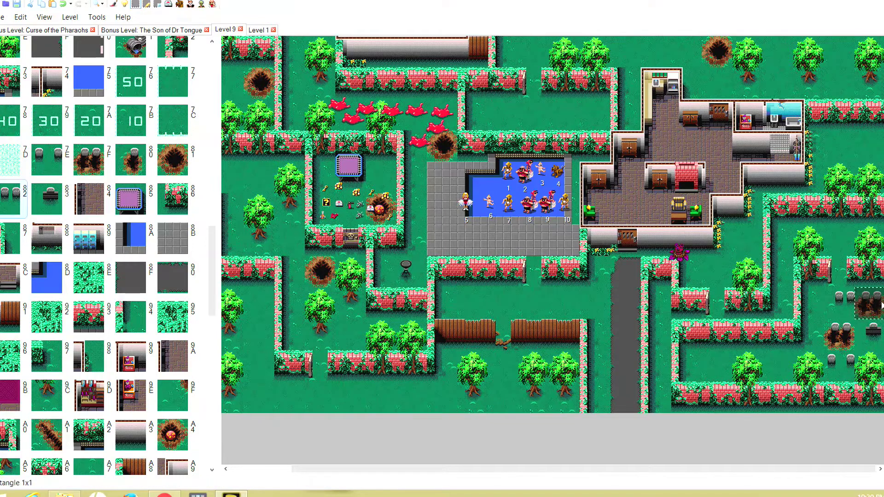
{"action": "left_click", "coordinate": [3, 193]}
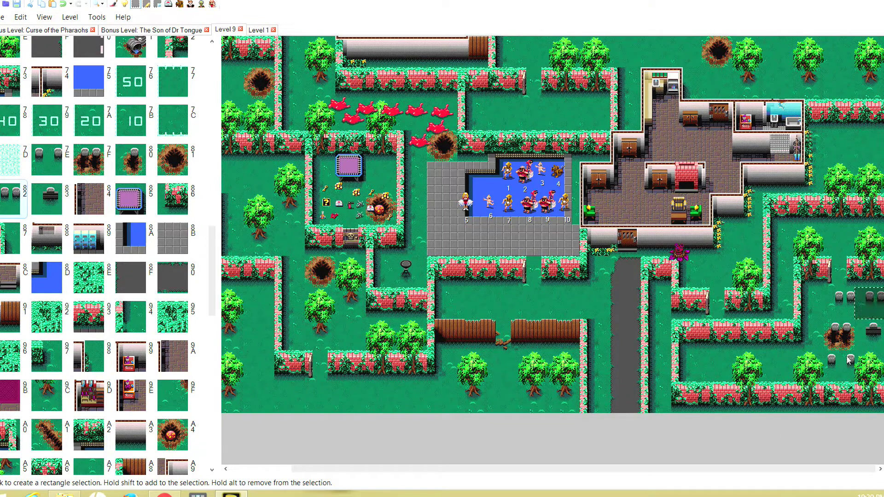
{"action": "left_click", "coordinate": [839, 304]}
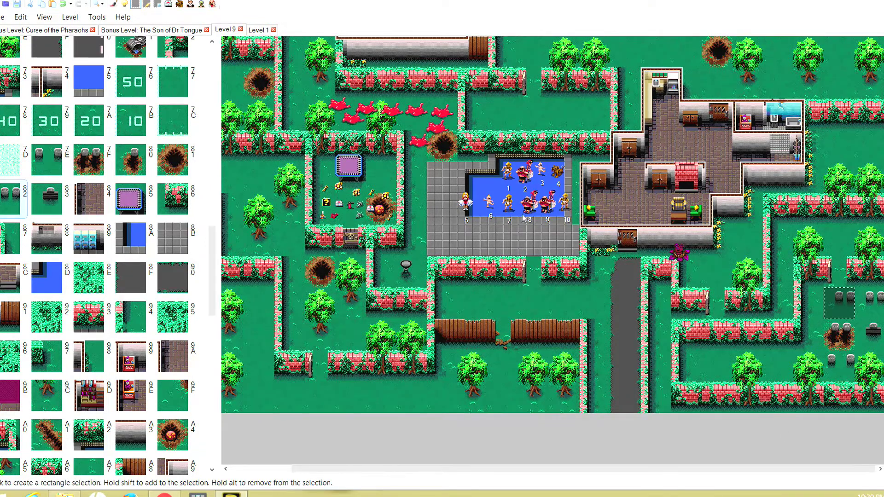
{"action": "left_click", "coordinate": [136, 163]}
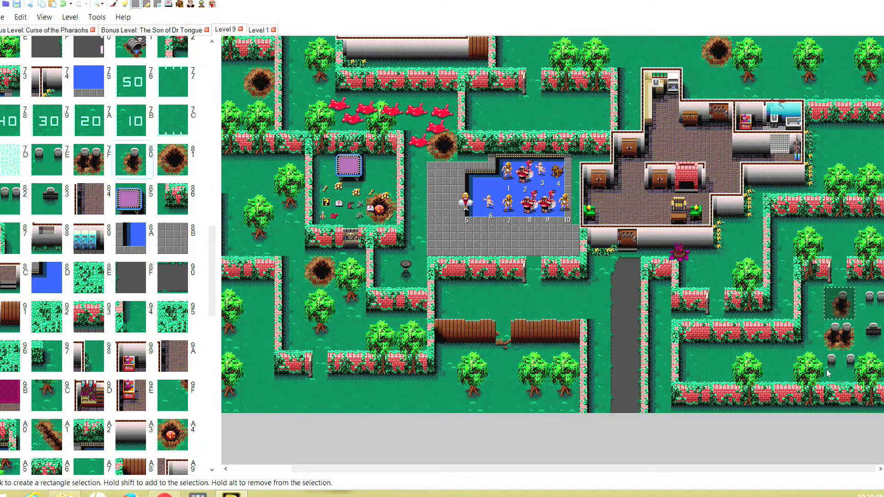
Place open-grave tile 7F between the two trees in the southeastern hedge corridor and tombstone tile 7E just west of the western tree
{"action": "left_click", "coordinate": [775, 369]}
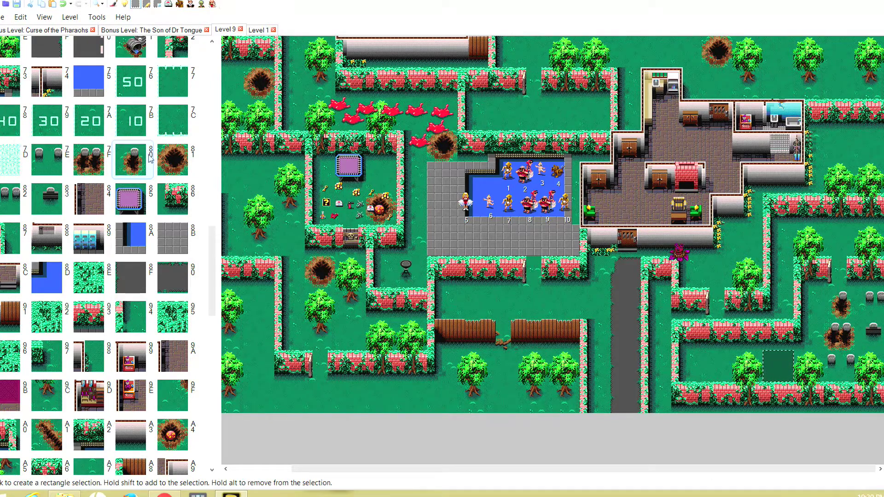
{"action": "left_click", "coordinate": [88, 159]}
{"action": "left_click", "coordinate": [699, 371]}
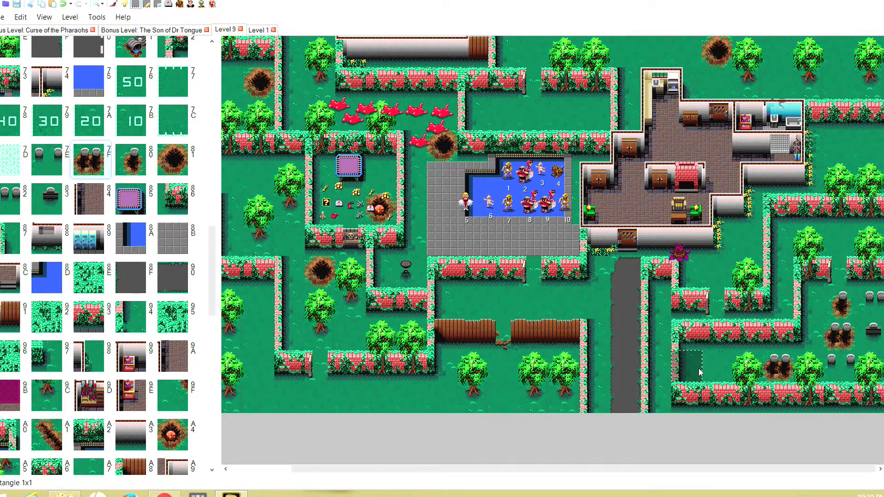
{"action": "left_click", "coordinate": [717, 369]}
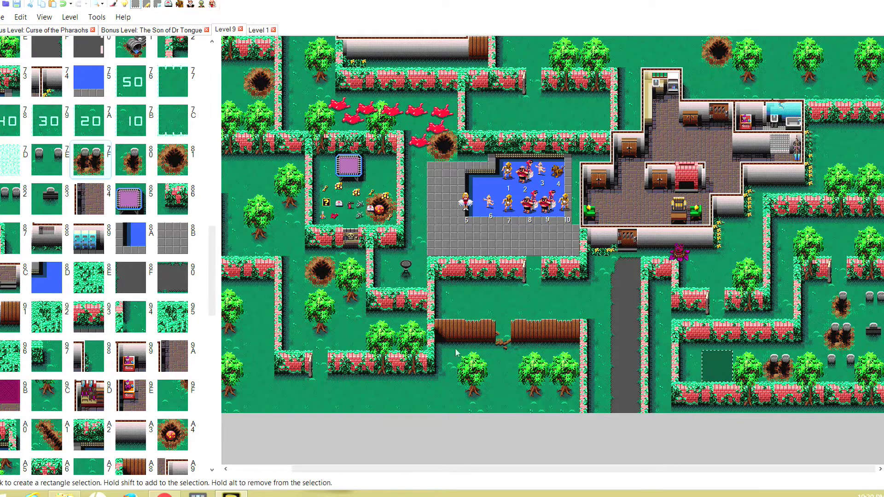
{"action": "left_click", "coordinate": [52, 158]}
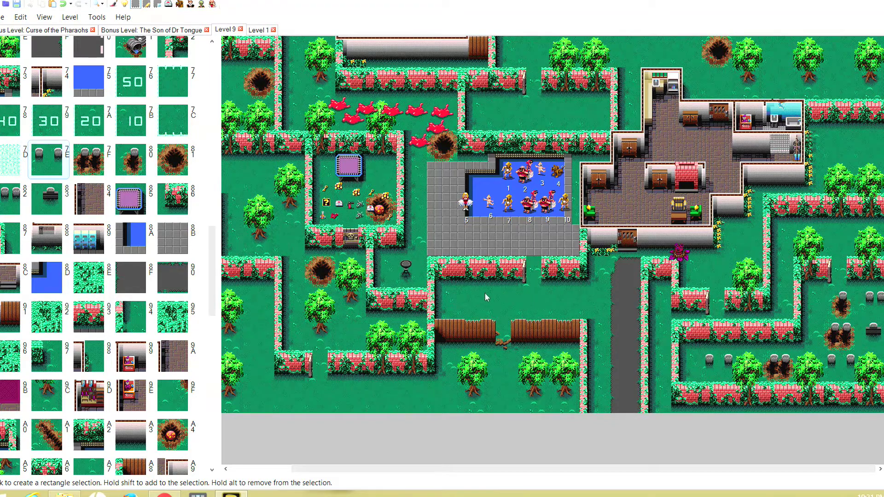
{"action": "scroll", "coordinate": [651, 361], "scroll_direction": "left", "scroll_amount": 3}
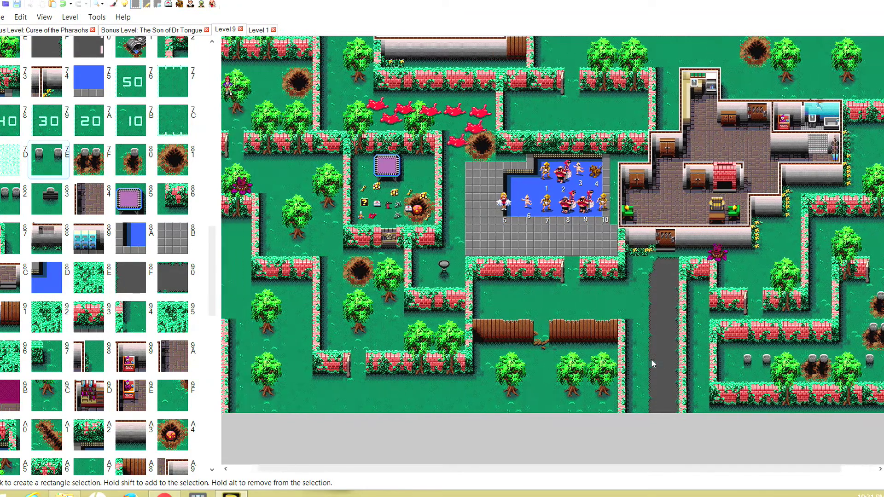
{"action": "scroll", "coordinate": [651, 362], "scroll_direction": "right", "scroll_amount": 3}
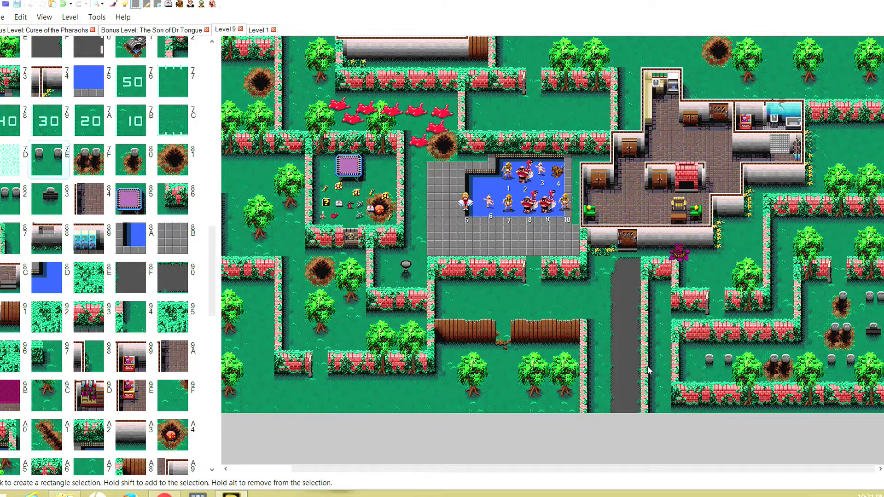
{"action": "left_click", "coordinate": [665, 334]}
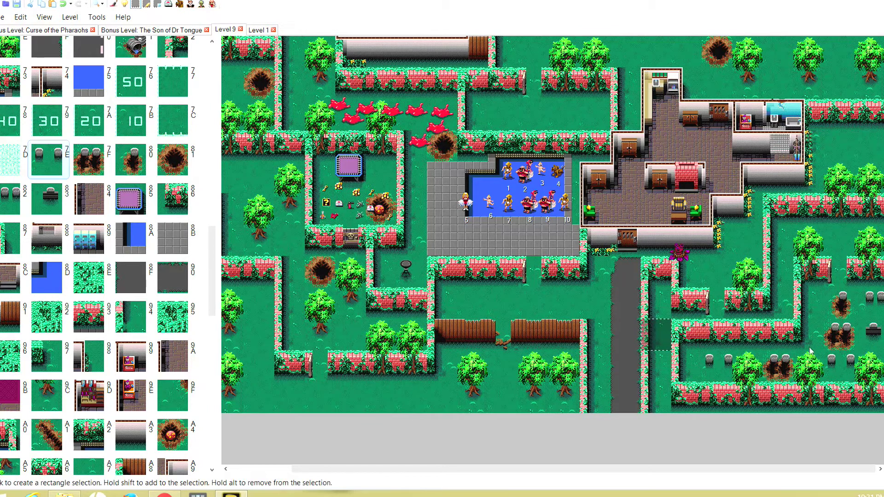
{"action": "key", "text": "Escape"}
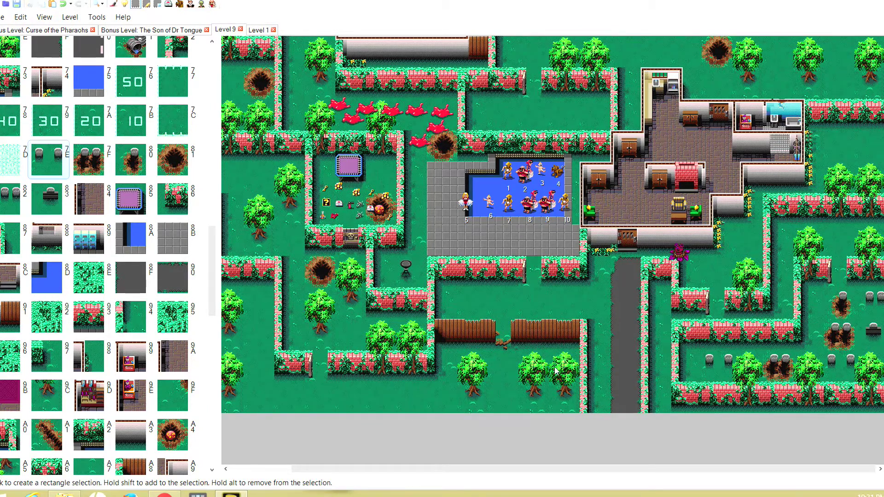
Place hole tile 81 on the grass just north of the western section of the broken wooden fence
{"action": "scroll", "coordinate": [556, 371], "scroll_direction": "left", "scroll_amount": 3}
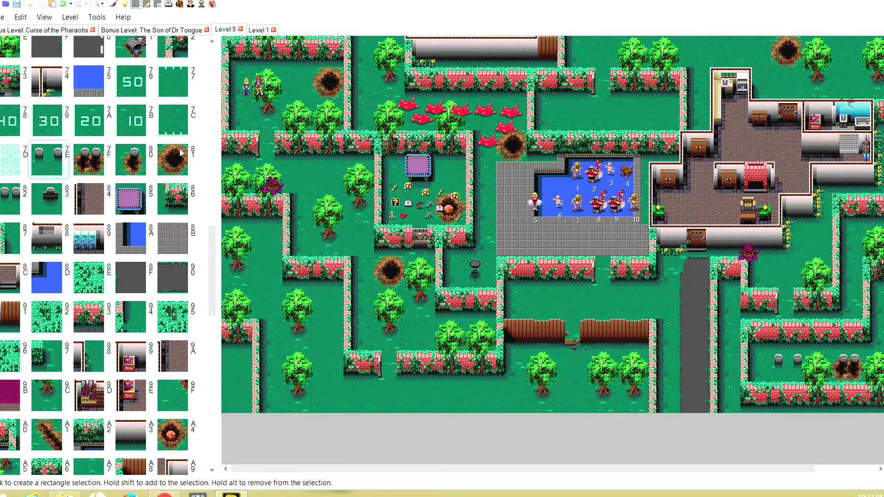
{"action": "left_click", "coordinate": [545, 305]}
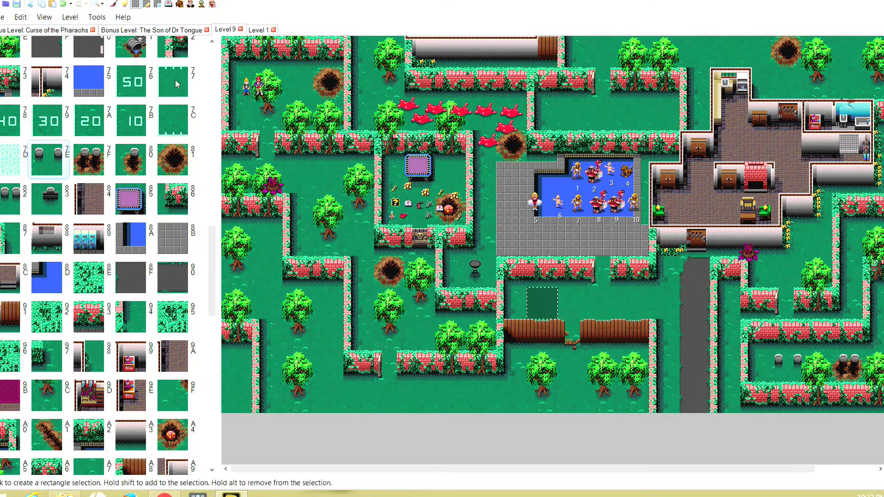
{"action": "left_click", "coordinate": [183, 160]}
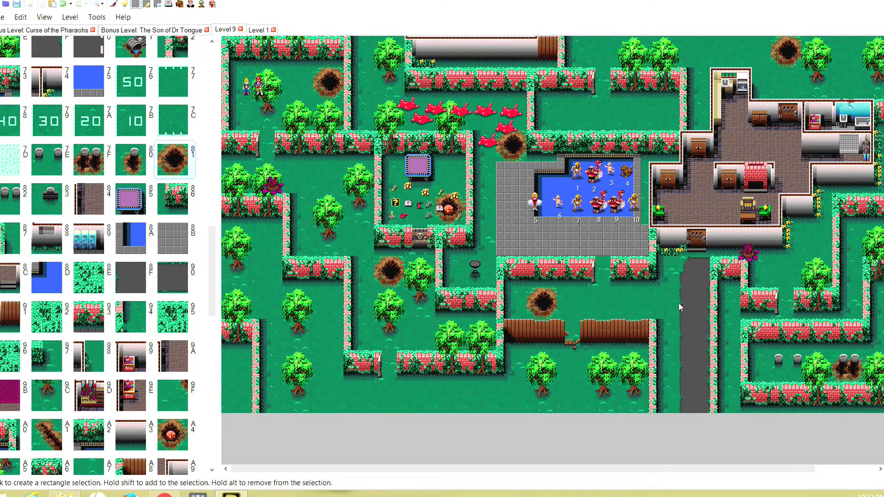
{"action": "scroll", "coordinate": [679, 307], "scroll_direction": "right", "scroll_amount": 3, "text": "shift"}
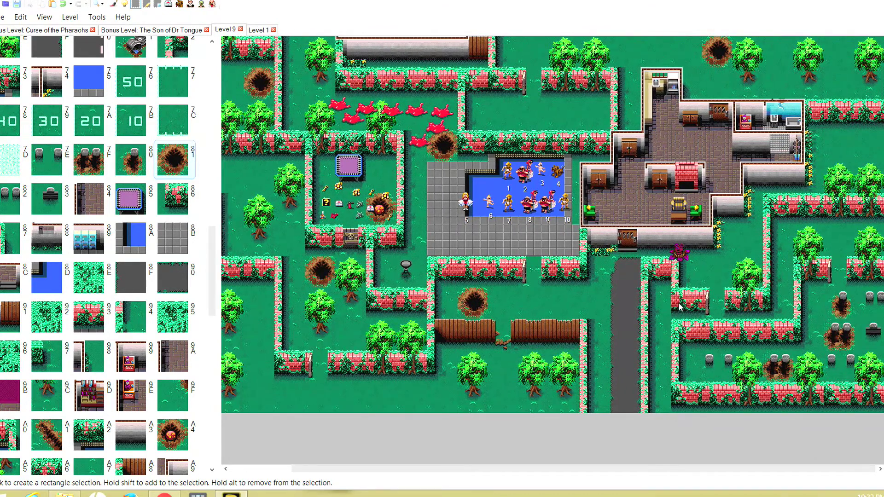
{"action": "scroll", "coordinate": [679, 307], "scroll_direction": "left", "scroll_amount": 3, "text": "shift"}
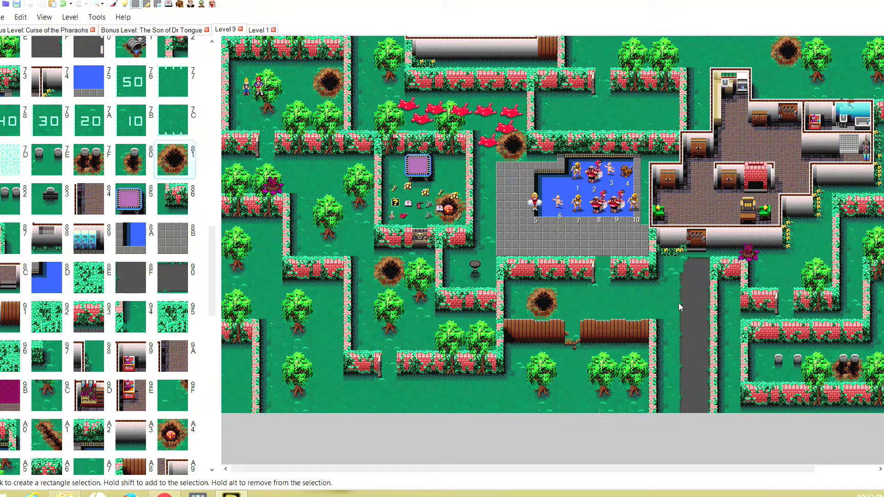
{"action": "scroll", "coordinate": [680, 307], "scroll_direction": "right", "scroll_amount": 3, "text": "shift"}
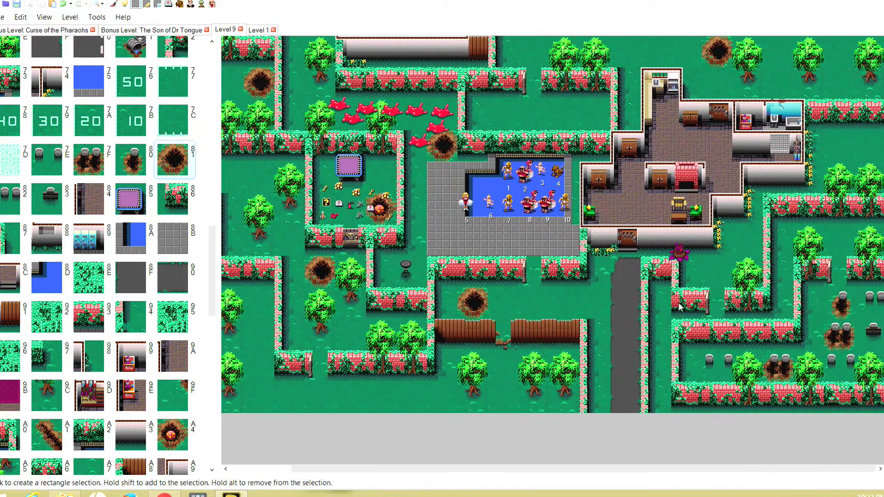
{"action": "scroll", "coordinate": [680, 308], "scroll_direction": "left", "scroll_amount": 3, "text": "shift"}
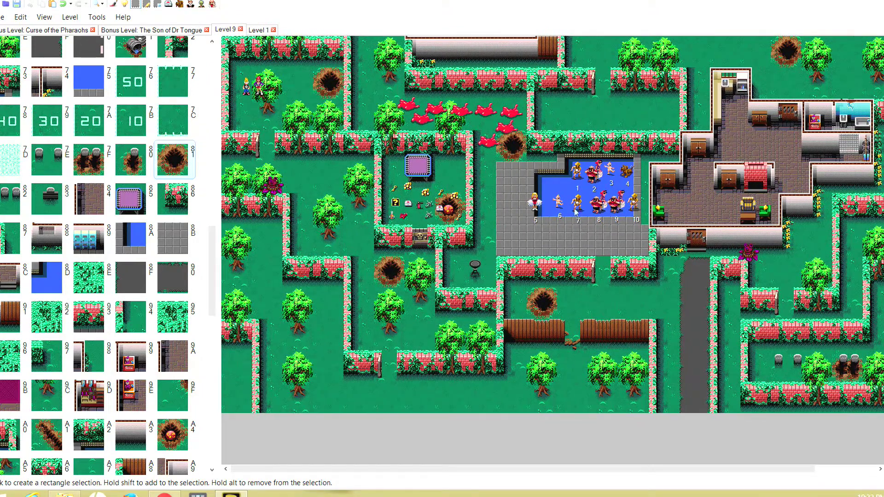
Move the western purple plant monster onto the tree below the item enclosure and change it into the black-clad non-respawning monster
{"action": "left_click", "coordinate": [190, 4]}
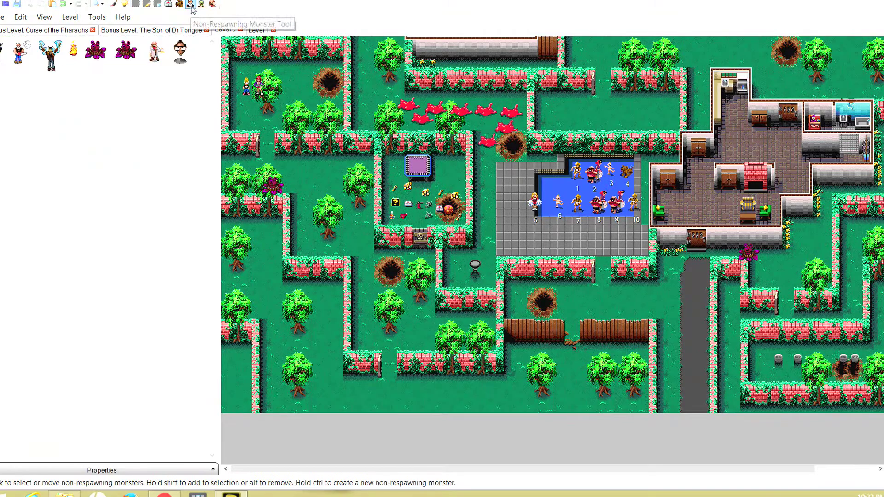
{"action": "left_click_drag", "start_coordinate": [275, 177], "coordinate": [423, 268]}
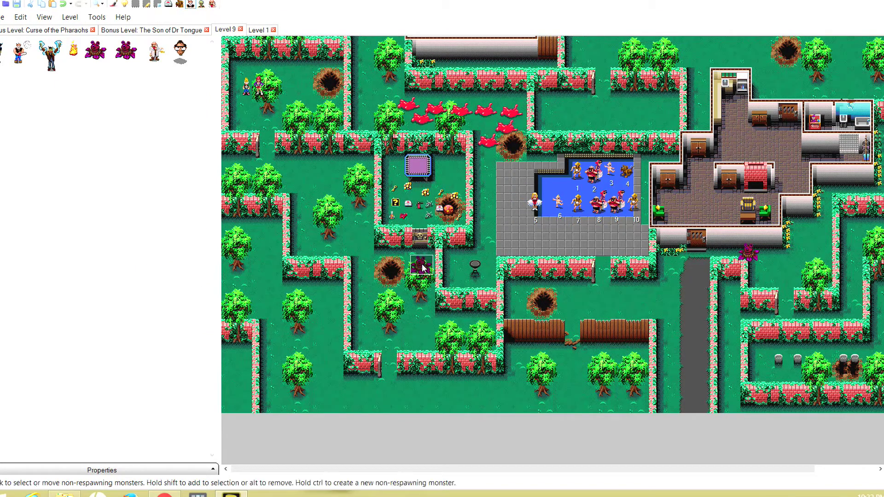
{"action": "left_click", "coordinate": [3, 54]}
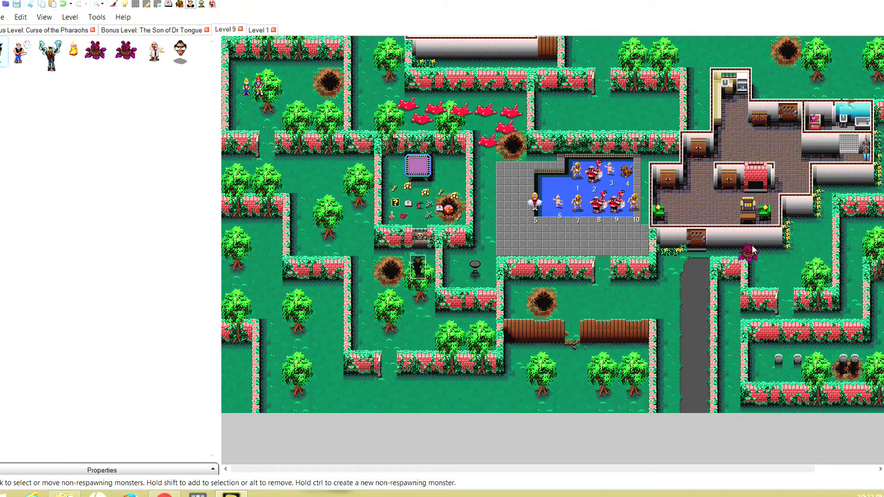
Change the purple plant monster south of the house into the black-clad monster and position it on the tree in the hedges southeast of the house
{"action": "left_click_drag", "start_coordinate": [752, 251], "coordinate": [640, 247]}
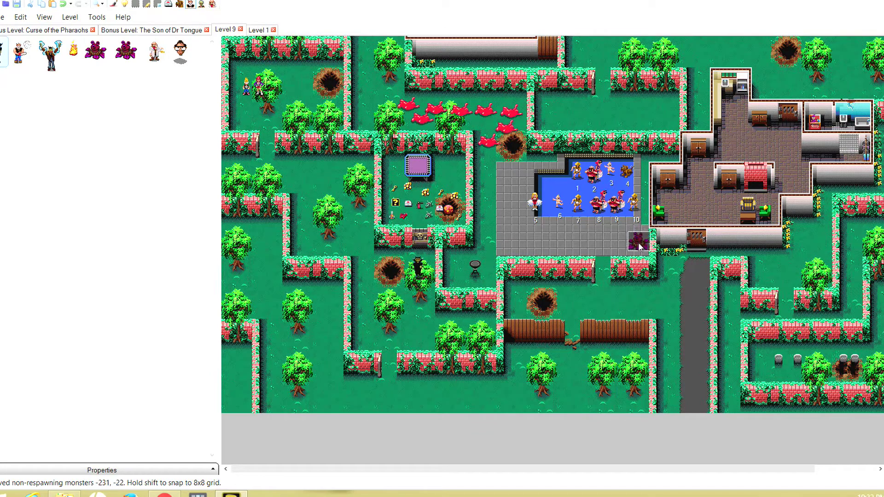
{"action": "left_click", "coordinate": [1, 52]}
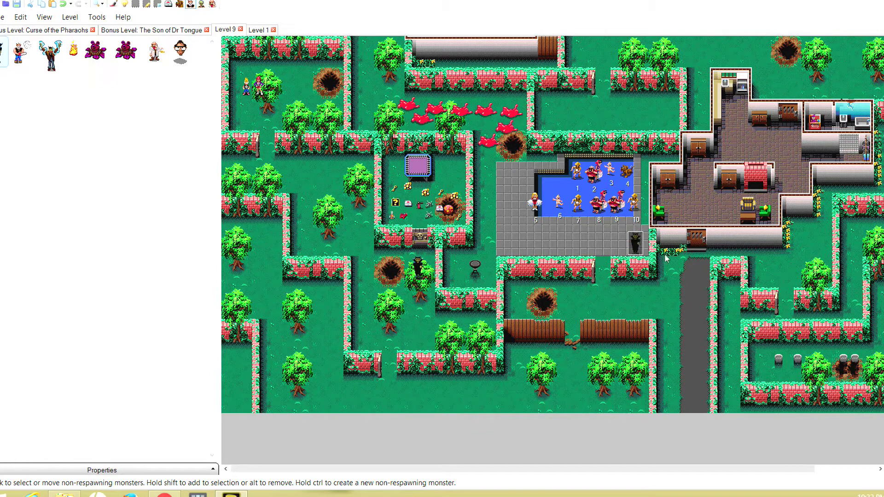
{"action": "left_click_drag", "start_coordinate": [637, 243], "coordinate": [813, 275]}
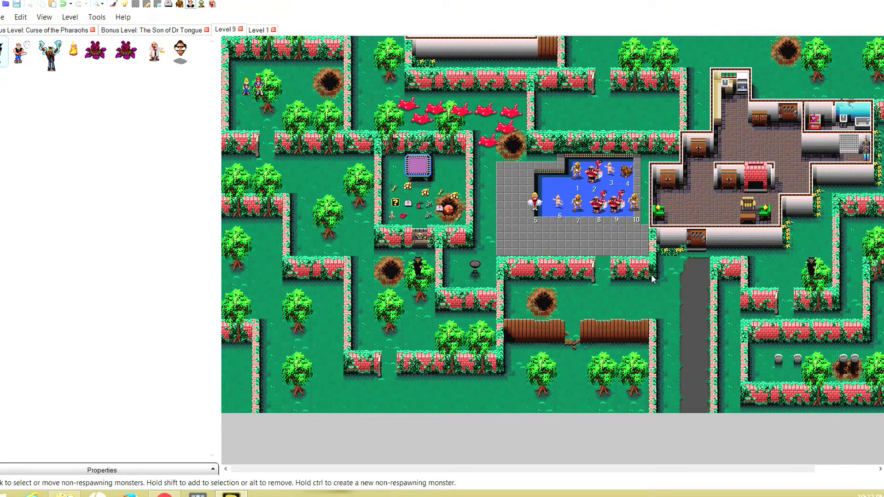
{"action": "scroll", "coordinate": [651, 277], "scroll_direction": "right", "scroll_amount": 3}
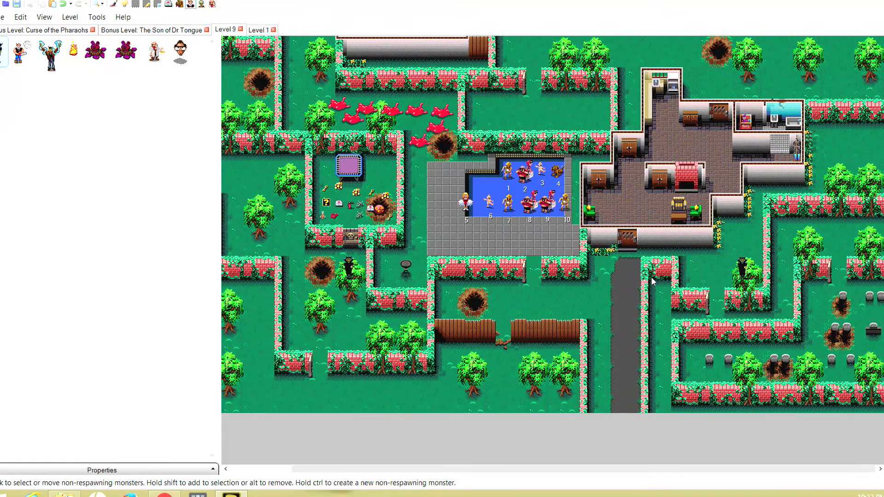
Move one red blob monster onto the hole in the item enclosure and the one beside the pool's northwest hole up into the corridor
{"action": "scroll", "coordinate": [651, 279], "scroll_direction": "left", "scroll_amount": 3}
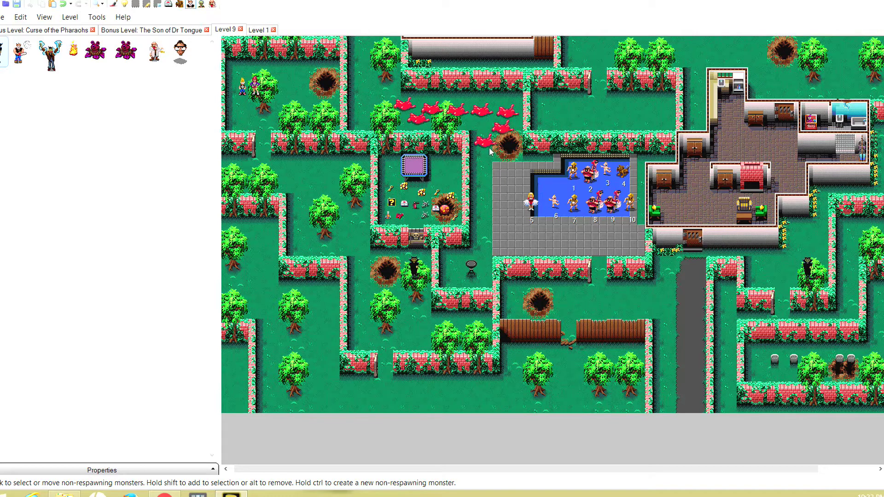
{"action": "left_click", "coordinate": [202, 4]}
{"action": "left_click_drag", "start_coordinate": [422, 131], "coordinate": [445, 218]}
{"action": "left_click", "coordinate": [407, 212]}
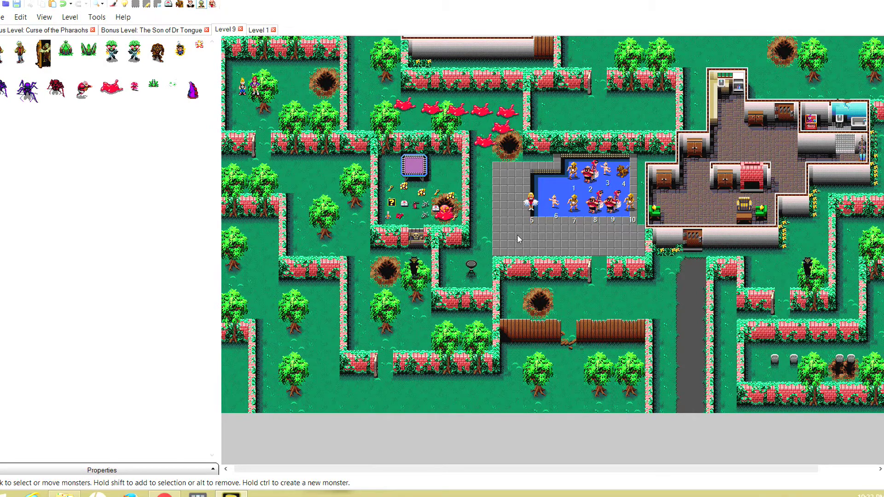
{"action": "left_click_drag", "start_coordinate": [488, 148], "coordinate": [476, 128]}
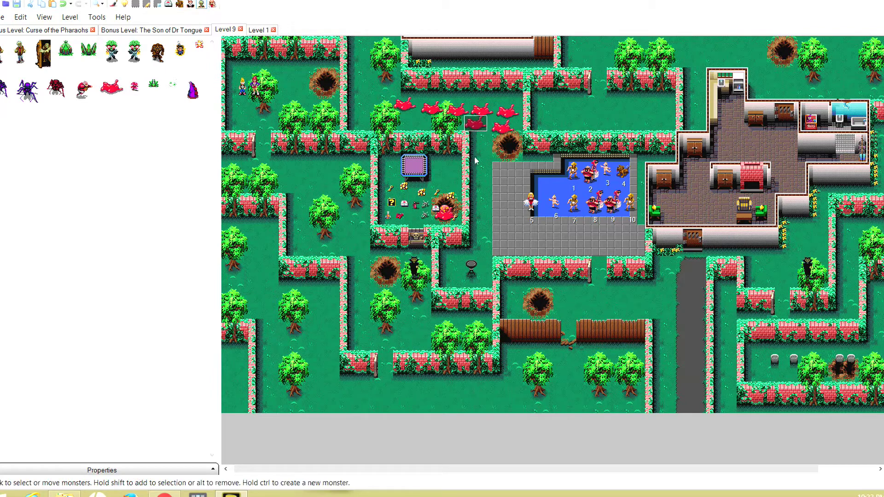
{"action": "left_click", "coordinate": [478, 173]}
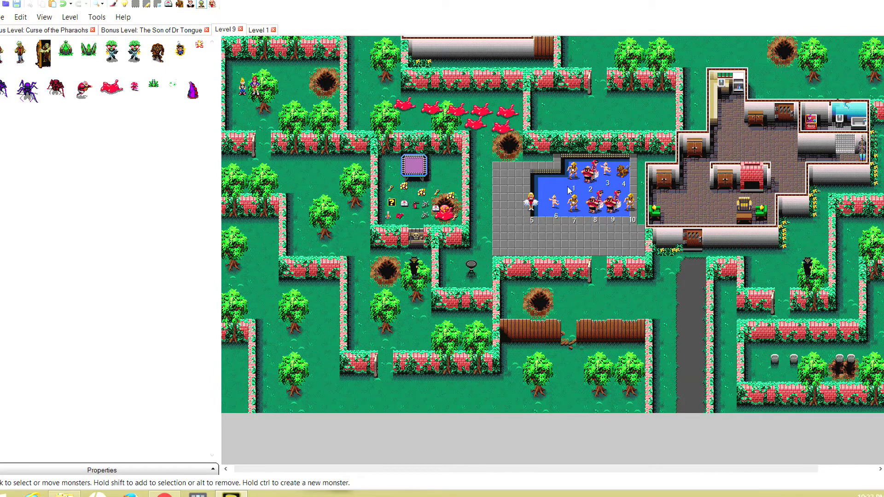
Open Level 42: Spikes alongside the current level
{"action": "scroll", "coordinate": [569, 190], "scroll_direction": "right", "scroll_amount": 3}
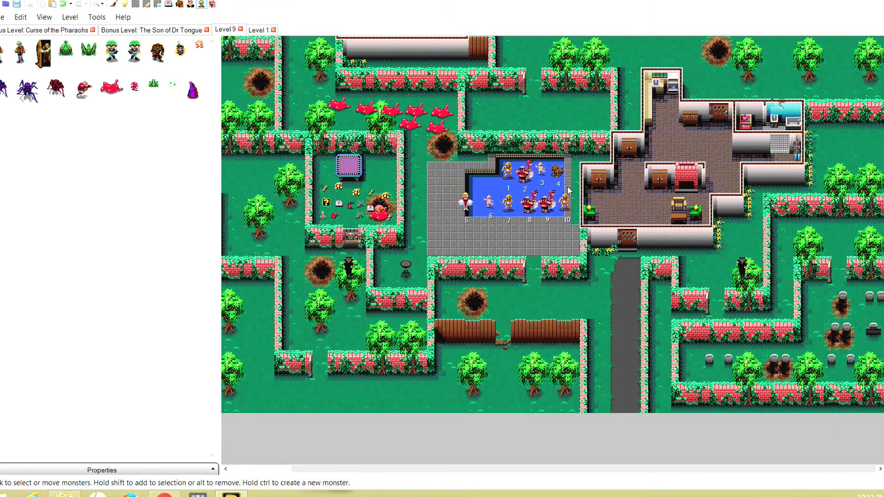
{"action": "scroll", "coordinate": [570, 190], "scroll_direction": "left", "scroll_amount": 3}
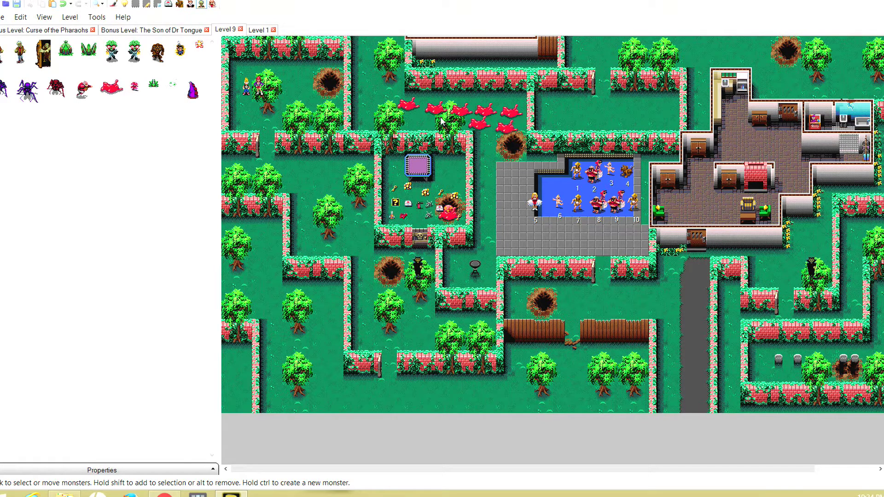
{"action": "left_click", "coordinate": [6, 4]}
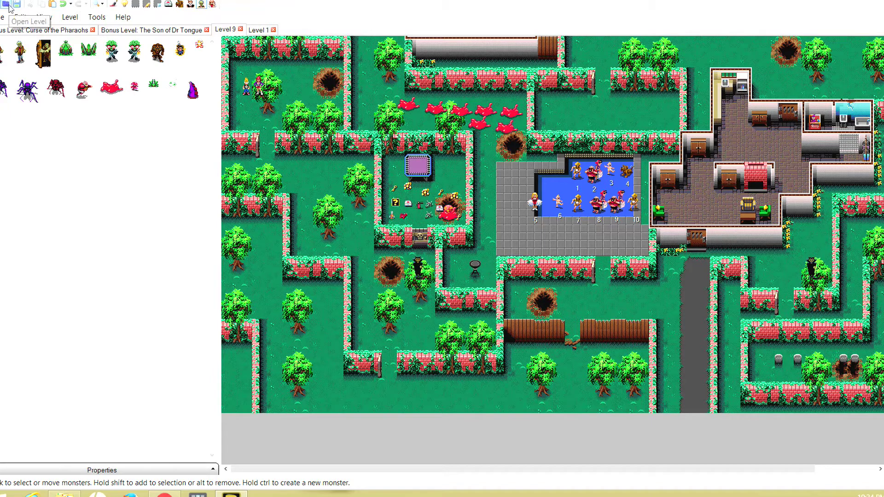
{"action": "left_click", "coordinate": [6, 5]}
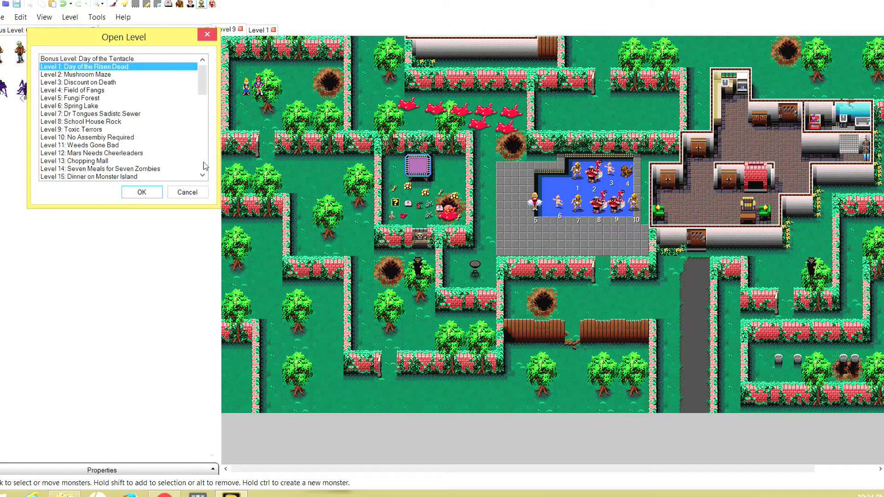
{"action": "scroll", "coordinate": [205, 168], "scroll_direction": "down", "scroll_amount": 3}
{"action": "scroll", "coordinate": [205, 168], "scroll_direction": "down", "scroll_amount": 7}
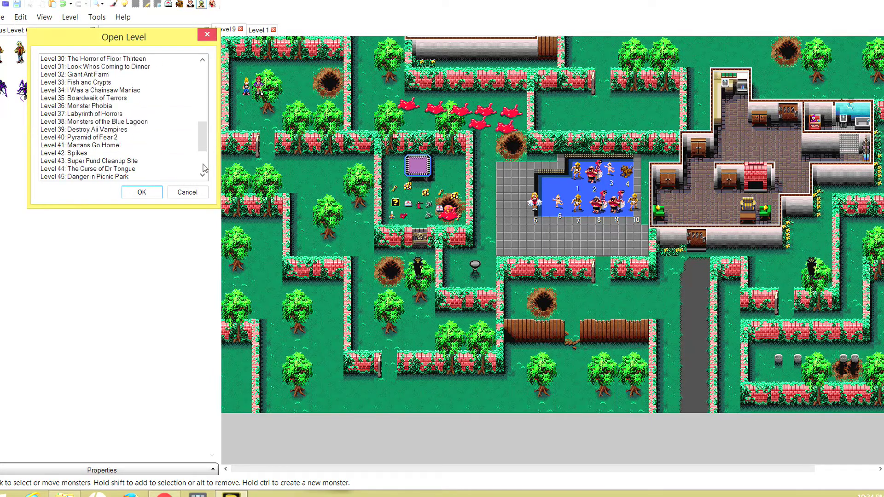
{"action": "left_click", "coordinate": [74, 153]}
{"action": "left_click", "coordinate": [131, 190]}
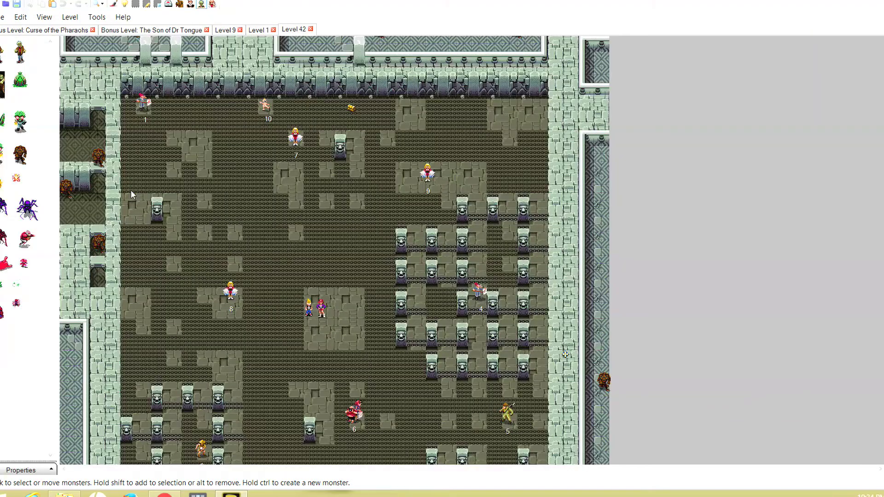
Copy the brown monster in the western doorway of Level 42's southern wall and paste it onto the poolside paving in Level 9
{"action": "scroll", "coordinate": [126, 186], "scroll_direction": "down", "scroll_amount": 1}
{"action": "scroll", "coordinate": [126, 186], "scroll_direction": "down", "scroll_amount": 4}
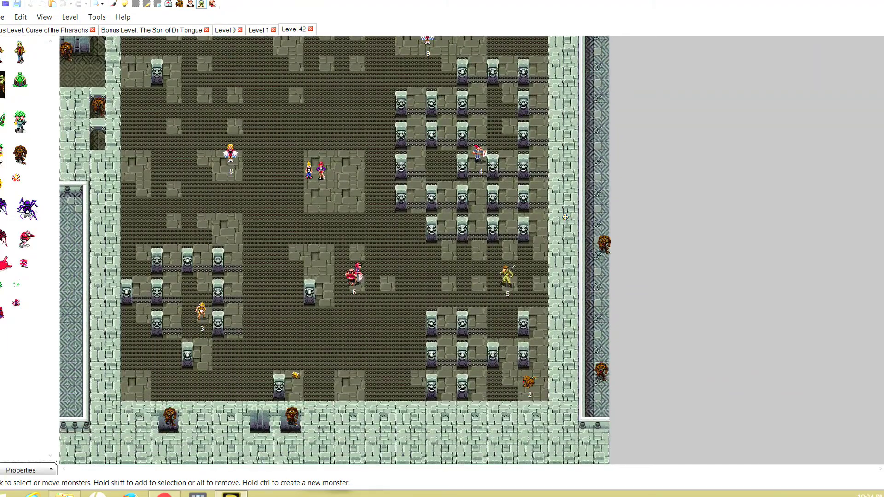
{"action": "left_click", "coordinate": [201, 4]}
{"action": "left_click", "coordinate": [169, 419]}
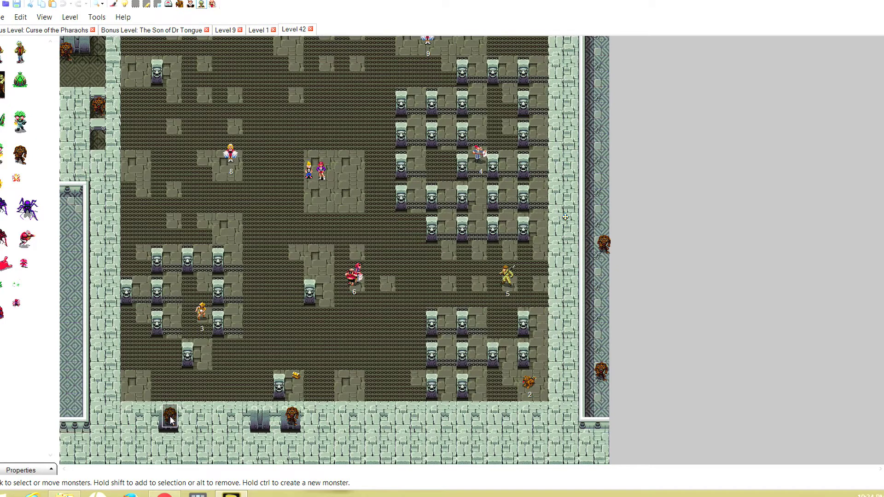
{"action": "key", "text": "ctrl"}
{"action": "left_click", "coordinate": [223, 33]}
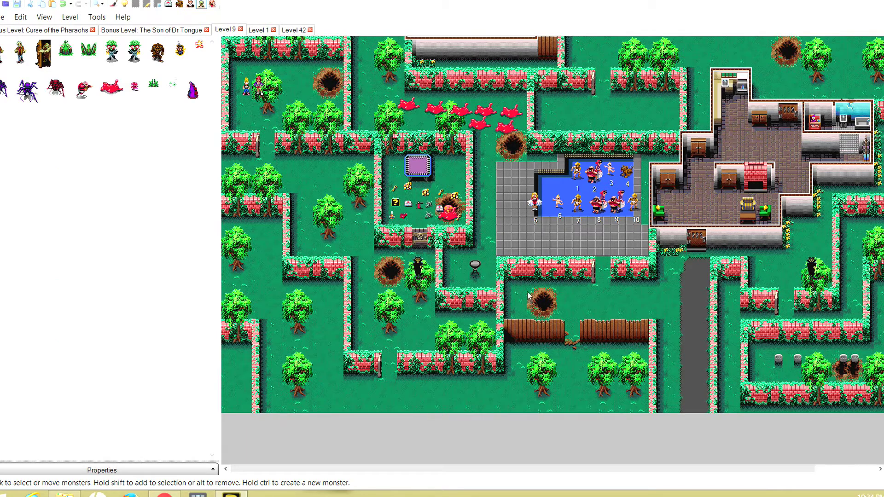
{"action": "key", "text": "ctrl+v"}
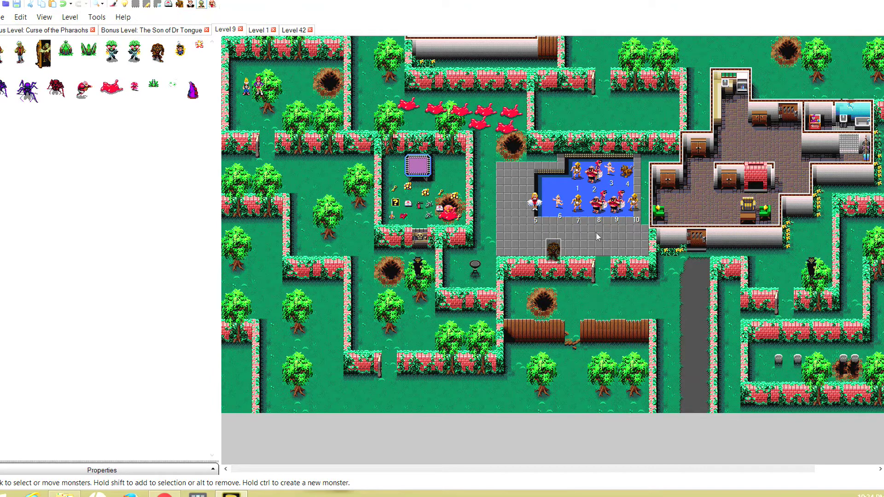
Position the pasted brown monsters on a tree in the southeastern graveyard corridor, a tree north of the pool, and the tree west of the broken fence
{"action": "left_click_drag", "start_coordinate": [545, 257], "coordinate": [813, 364]}
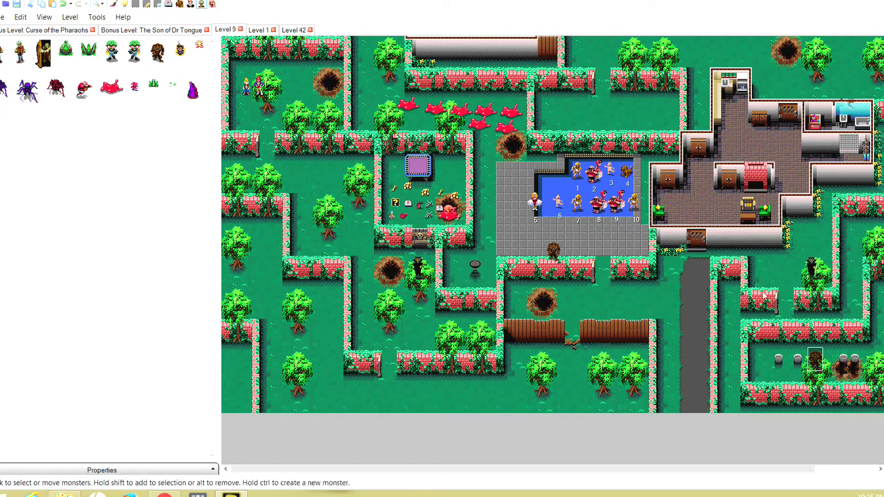
{"action": "left_click_drag", "start_coordinate": [559, 251], "coordinate": [638, 52], "text": "ctrl"}
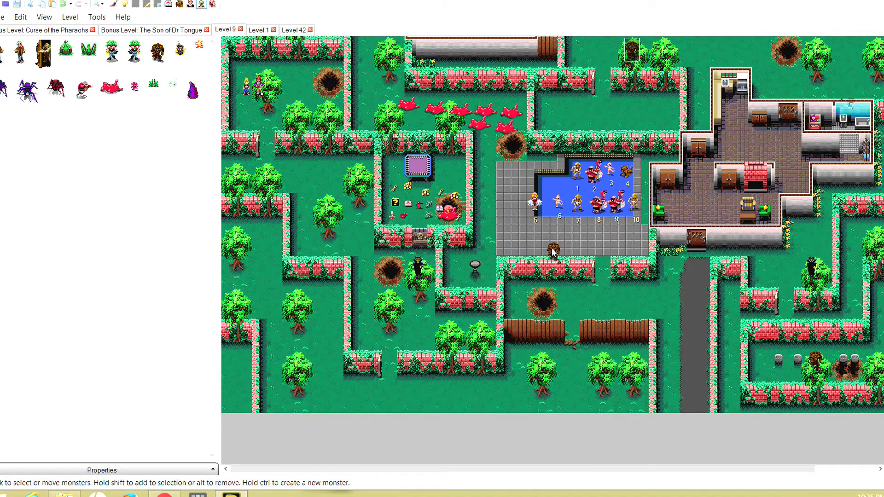
{"action": "left_click_drag", "start_coordinate": [551, 250], "coordinate": [491, 206]}
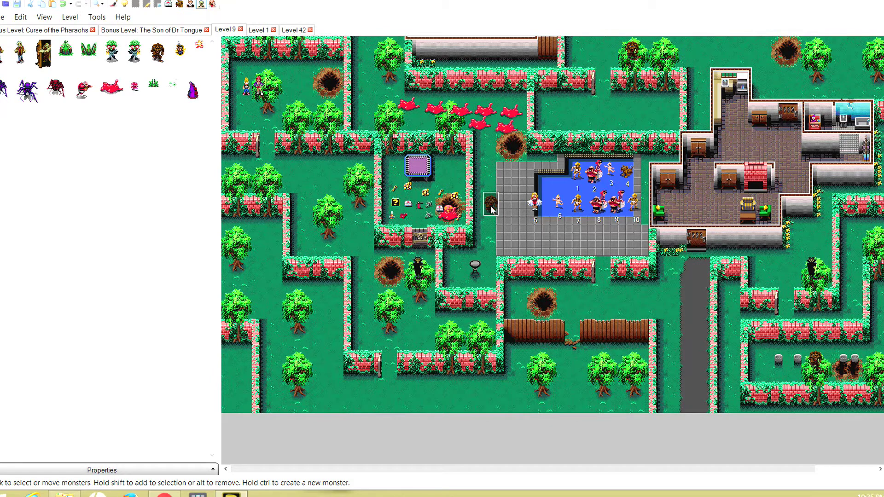
{"action": "left_click_drag", "start_coordinate": [492, 210], "coordinate": [482, 332]}
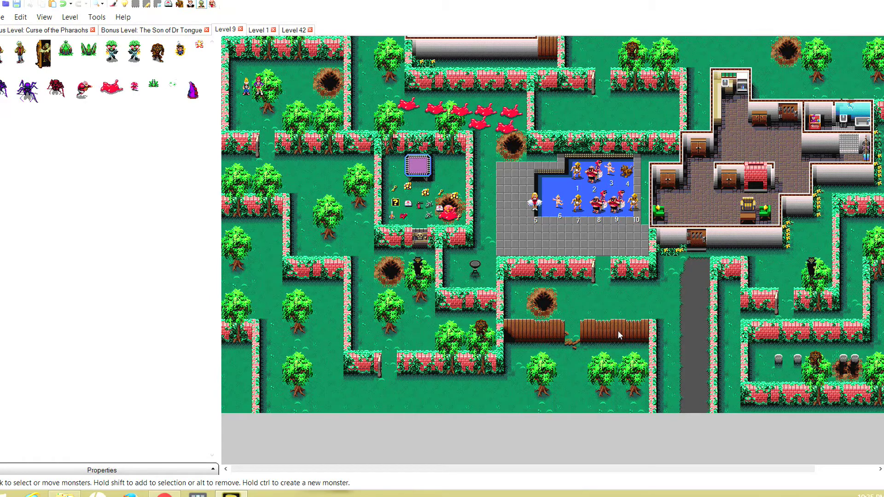
Delete the three westernmost red blob monsters in the corridor north of the item enclosure
{"action": "left_click", "coordinate": [411, 110]}
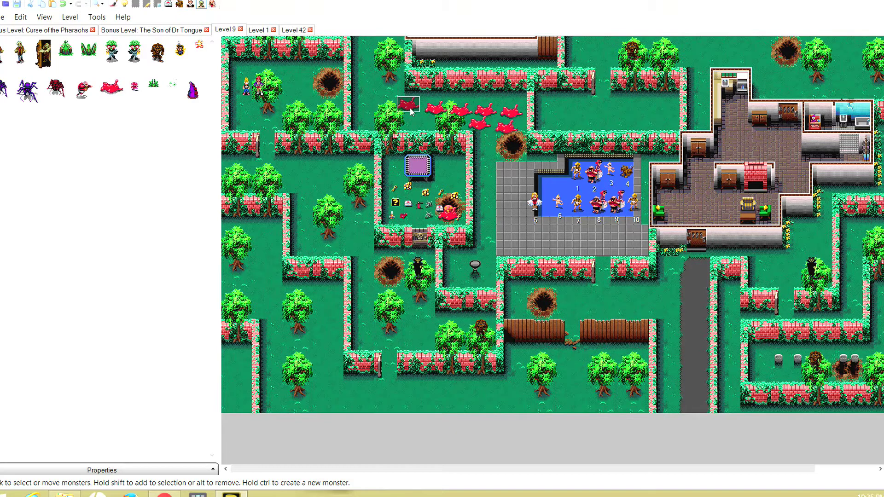
{"action": "key", "text": "Delete"}
{"action": "left_click", "coordinate": [433, 110]}
{"action": "key", "text": "Delete"}
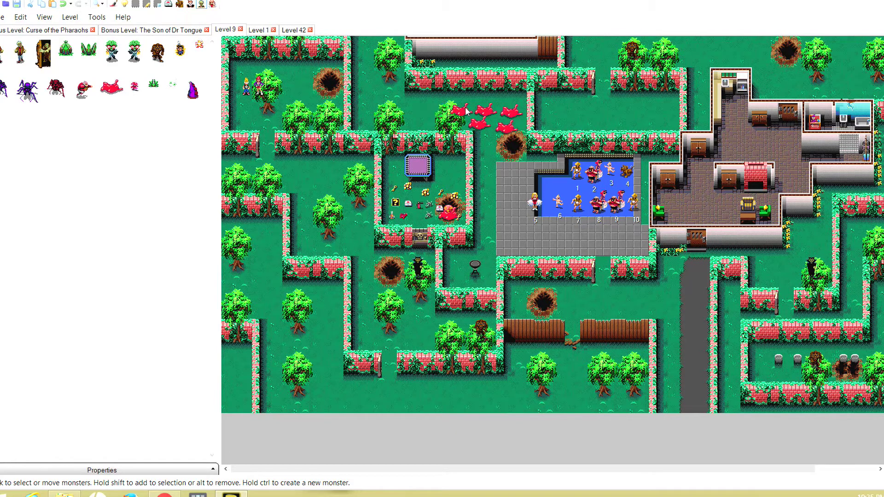
{"action": "left_click", "coordinate": [460, 110]}
{"action": "key", "text": "Delete"}
Open Level 47: Gridiron Terror and paste two copies of its midfield football monster onto the poolside paving in Level 9
{"action": "left_click", "coordinate": [5, 4]}
{"action": "scroll", "coordinate": [238, 203], "scroll_direction": "down", "scroll_amount": 1}
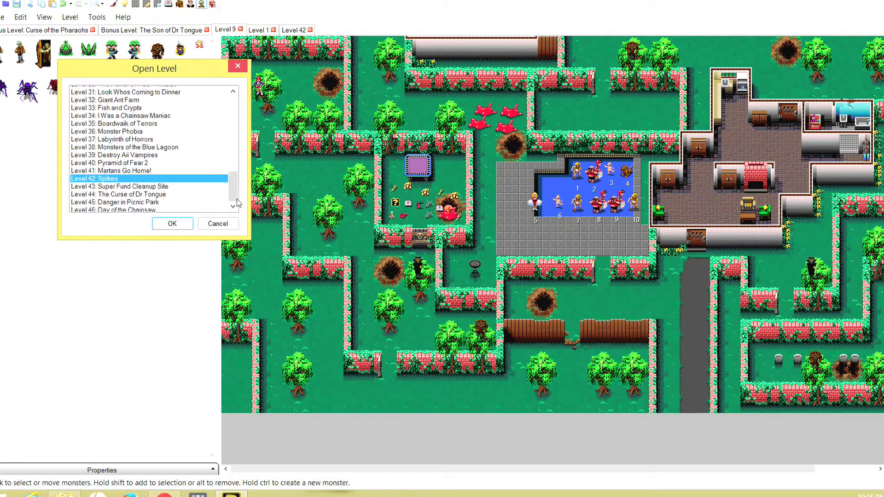
{"action": "scroll", "coordinate": [239, 203], "scroll_direction": "down", "scroll_amount": 3}
{"action": "left_click", "coordinate": [122, 146]}
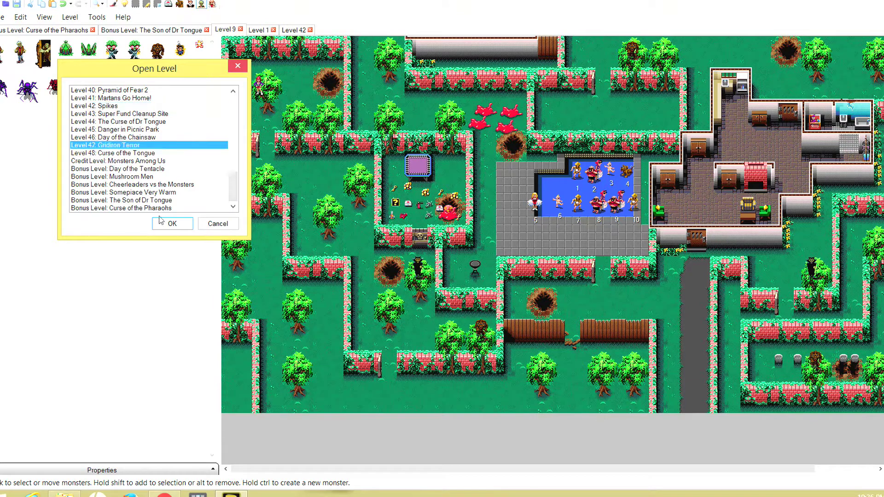
{"action": "left_click", "coordinate": [170, 224]}
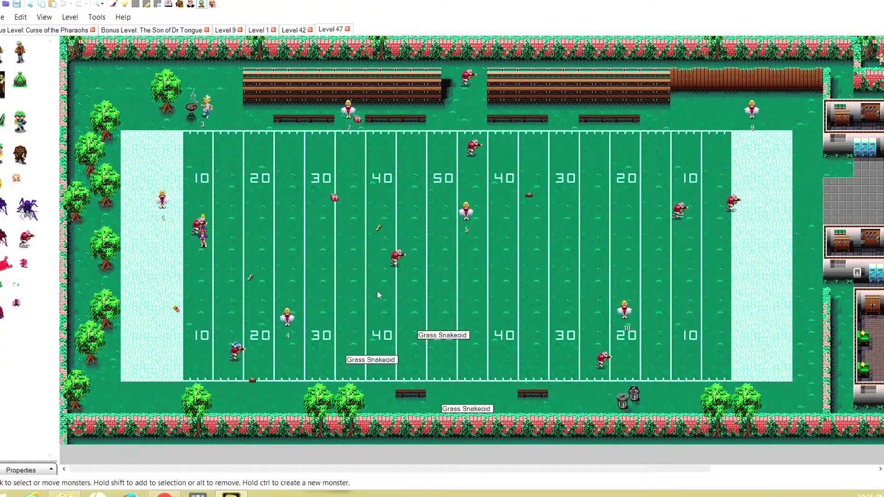
{"action": "left_click", "coordinate": [396, 262]}
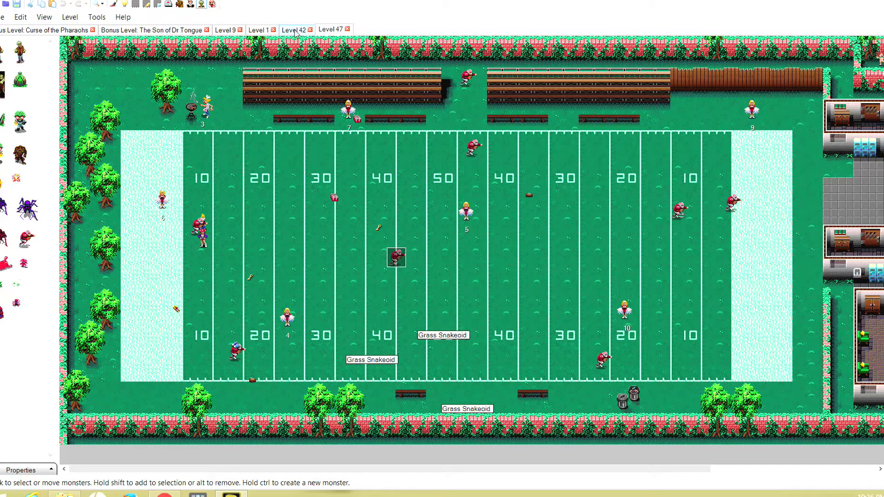
{"action": "left_click", "coordinate": [220, 34]}
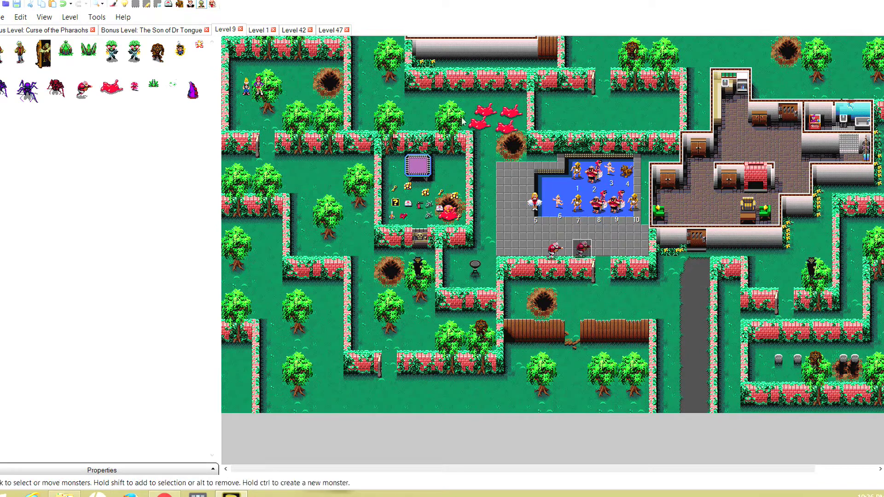
Delete the two western red blob monsters of the remaining group northwest of the pool
{"action": "left_click", "coordinate": [479, 122]}
{"action": "key", "text": "Delete"}
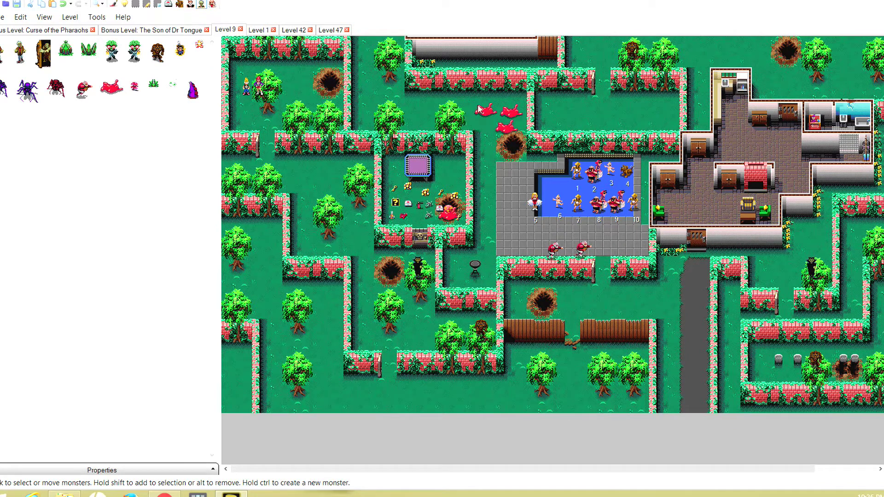
{"action": "left_click", "coordinate": [486, 111]}
{"action": "key", "text": "Delete"}
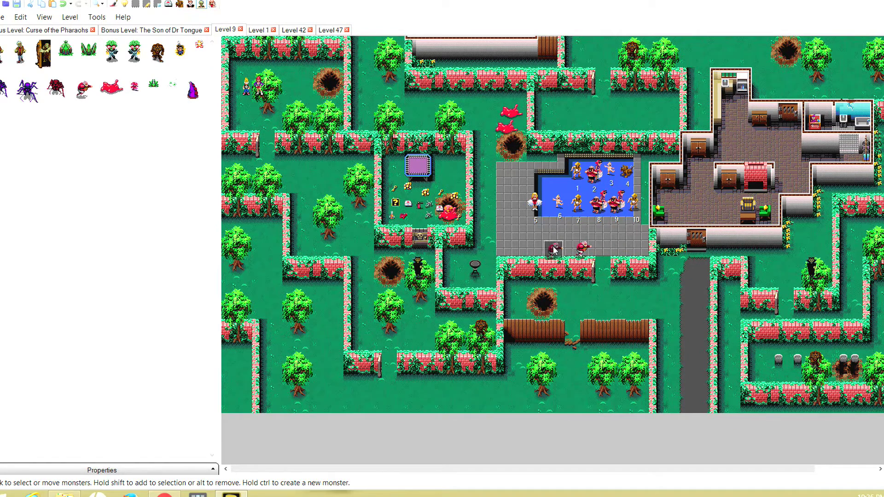
Turn one football monster into the purple monster beside the tree west of the item enclosure, and the other into the brown-clad zombie by the eastern graves
{"action": "left_click_drag", "start_coordinate": [552, 247], "coordinate": [354, 222]}
{"action": "left_click", "coordinate": [192, 90]}
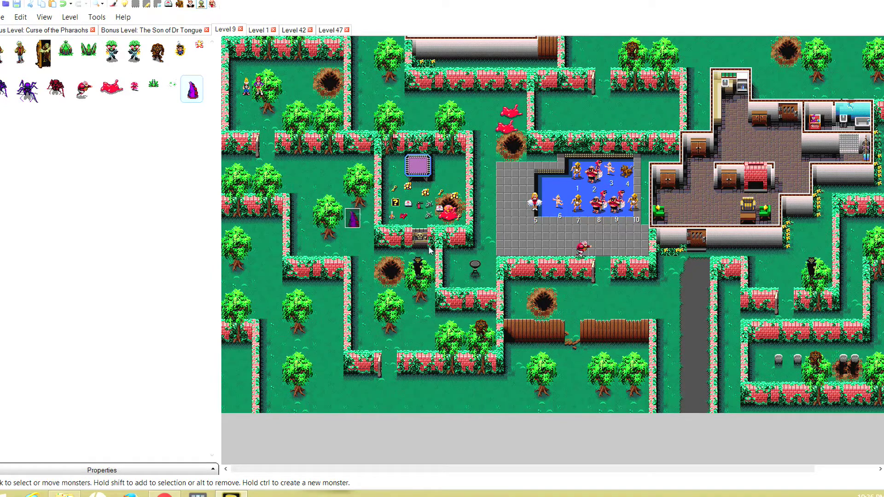
{"action": "left_click_drag", "start_coordinate": [582, 250], "coordinate": [826, 330]}
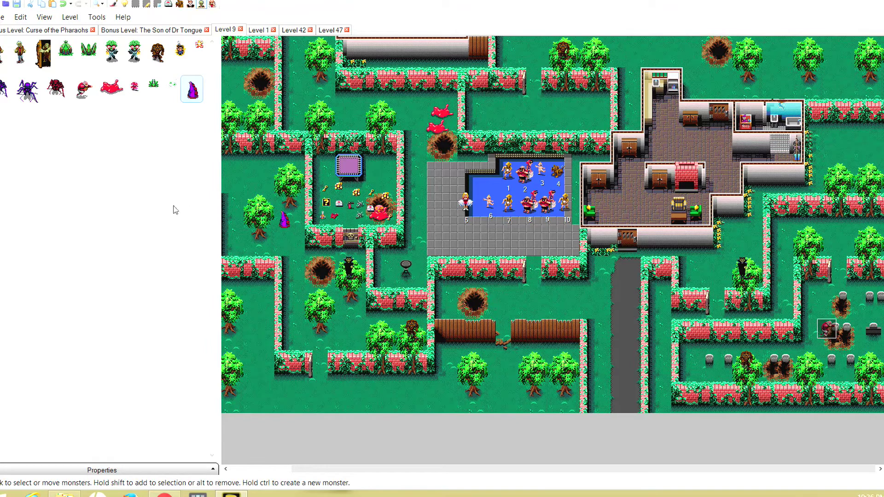
{"action": "left_click", "coordinate": [26, 56]}
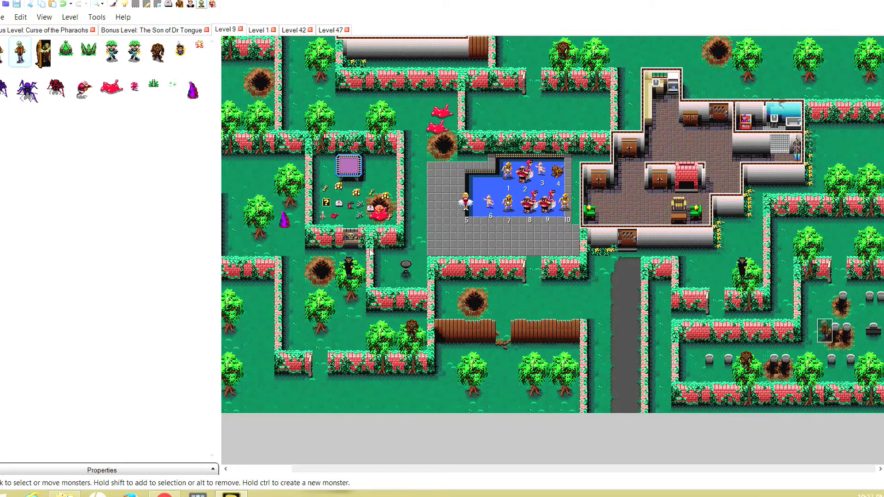
{"action": "left_click_drag", "start_coordinate": [826, 337], "coordinate": [825, 342]}
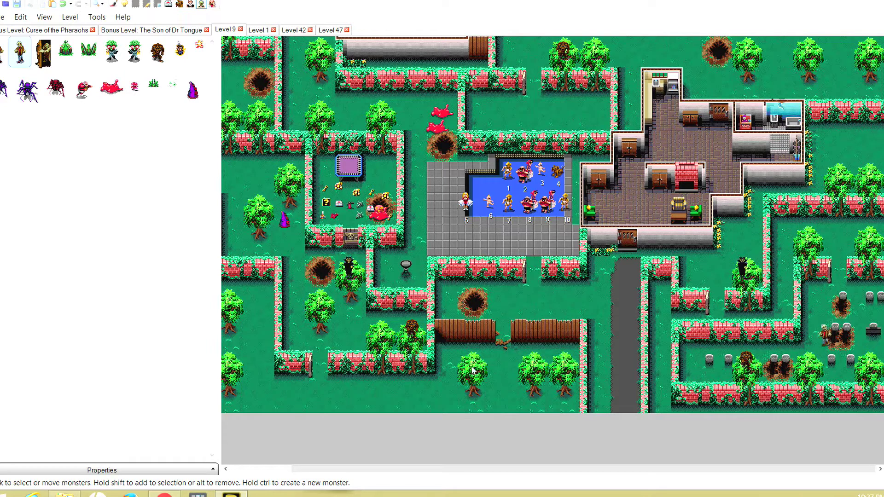
{"action": "scroll", "coordinate": [424, 371], "scroll_direction": "left", "scroll_amount": 3}
{"action": "scroll", "coordinate": [424, 371], "scroll_direction": "left", "scroll_amount": 2}
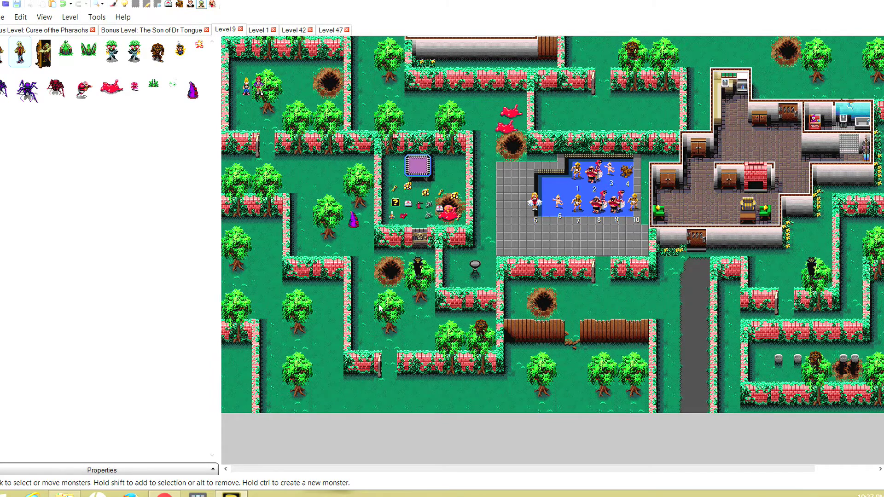
{"action": "scroll", "coordinate": [380, 308], "scroll_direction": "right", "scroll_amount": 2}
{"action": "scroll", "coordinate": [380, 308], "scroll_direction": "left", "scroll_amount": 2}
{"action": "scroll", "coordinate": [380, 309], "scroll_direction": "right", "scroll_amount": 2}
{"action": "scroll", "coordinate": [380, 308], "scroll_direction": "left", "scroll_amount": 2}
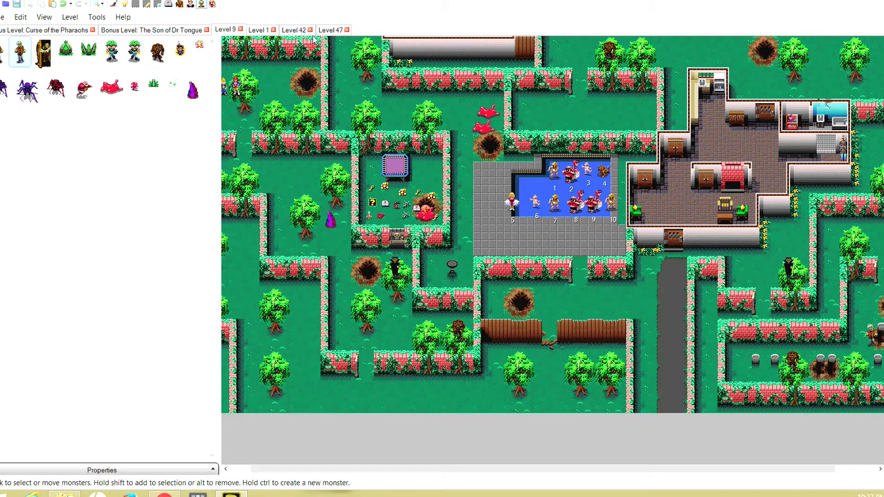
Open Level 10: No Assembly Required alongside the other levels
{"action": "left_click", "coordinate": [5, 5]}
{"action": "scroll", "coordinate": [171, 45], "scroll_direction": "up", "scroll_amount": 1}
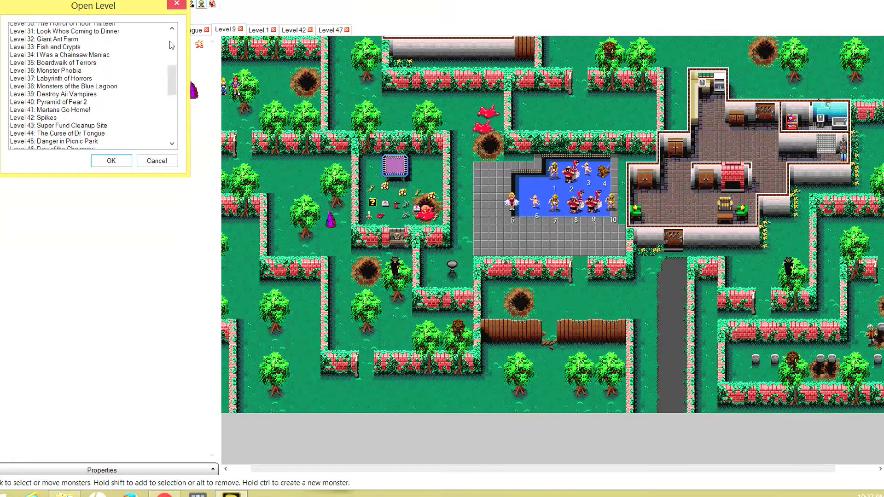
{"action": "scroll", "coordinate": [170, 45], "scroll_direction": "up", "scroll_amount": 9}
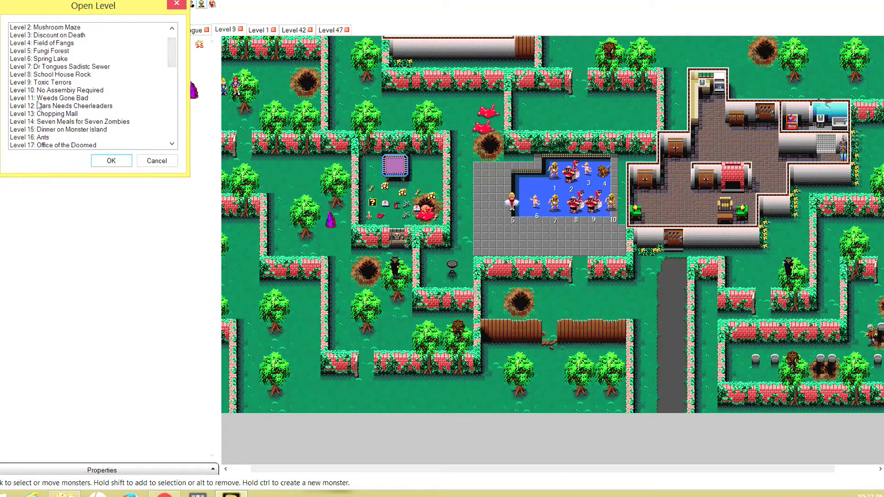
{"action": "left_click", "coordinate": [40, 91]}
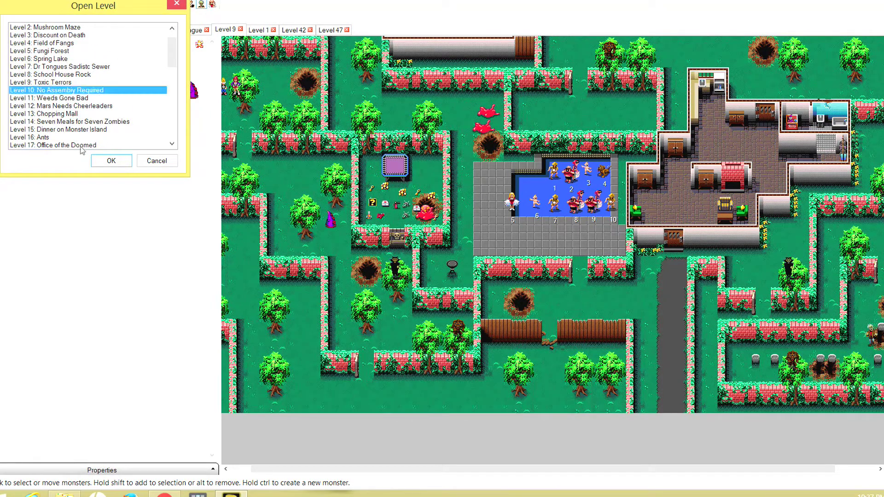
{"action": "left_click", "coordinate": [112, 161]}
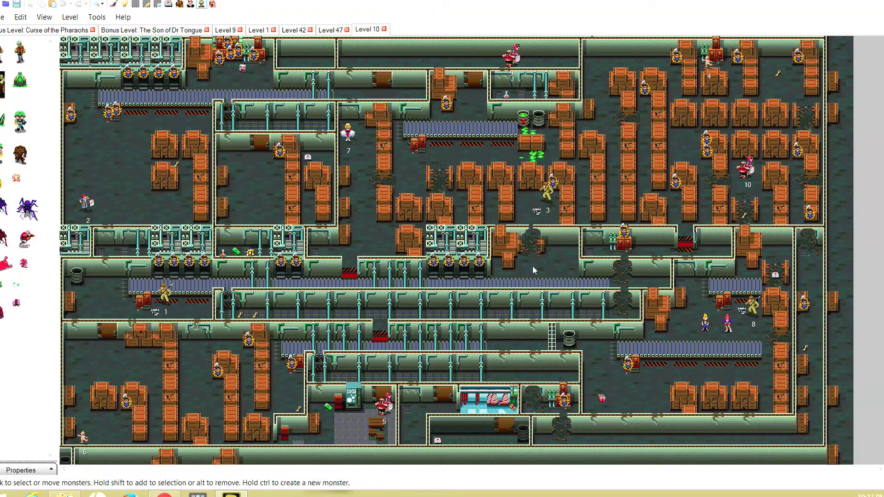
Copy the doll monster beside victim 3 among the crates and paste two copies onto the poolside paving in Level 9
{"action": "scroll", "coordinate": [532, 265], "scroll_direction": "down", "scroll_amount": 1}
{"action": "scroll", "coordinate": [533, 266], "scroll_direction": "up", "scroll_amount": 1}
{"action": "scroll", "coordinate": [533, 266], "scroll_direction": "down", "scroll_amount": 1}
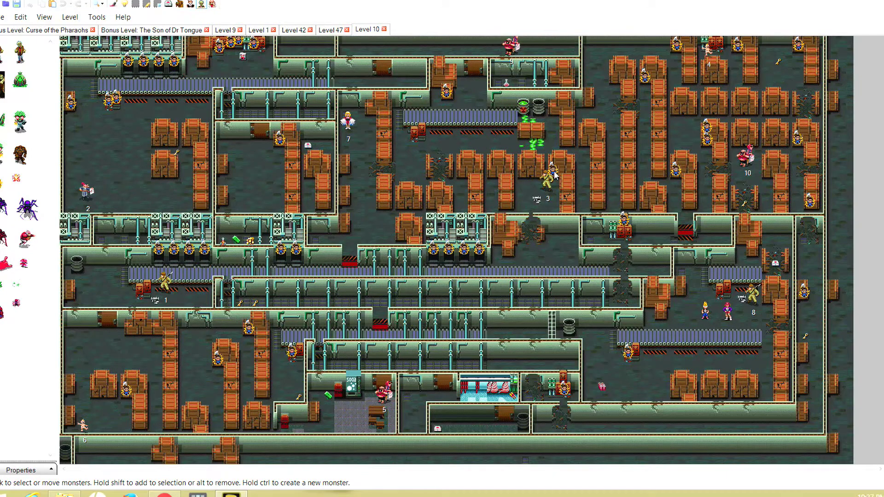
{"action": "left_click", "coordinate": [554, 171]}
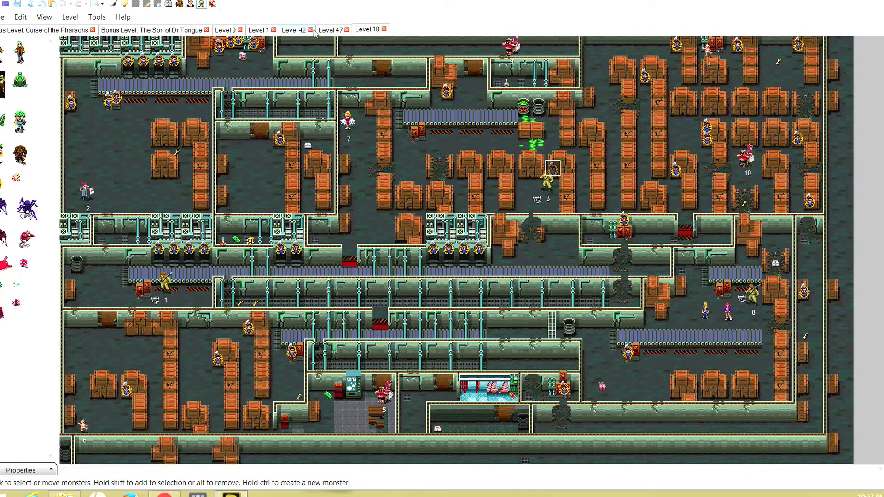
{"action": "left_click", "coordinate": [226, 30]}
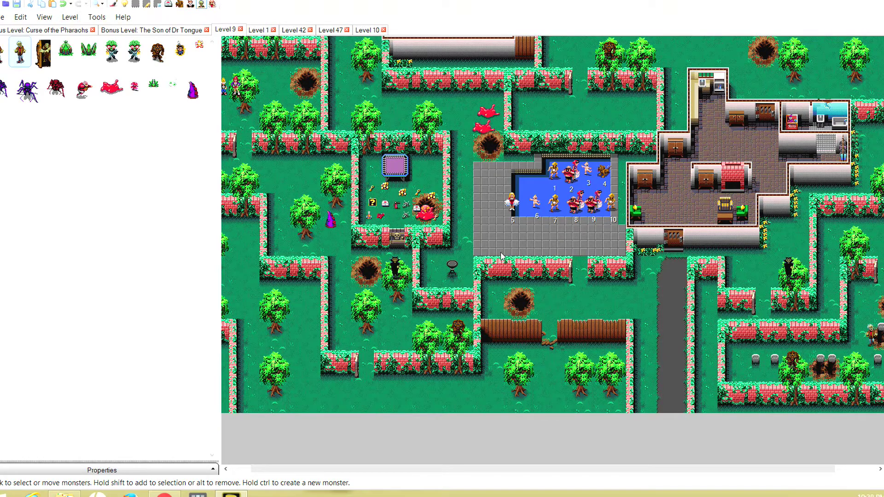
{"action": "key", "text": "ctrl+v"}
Turn one pasted doll monster into the small green spiky monster and place it on victim 6 in the pool
{"action": "left_click_drag", "start_coordinate": [555, 256], "coordinate": [548, 195]}
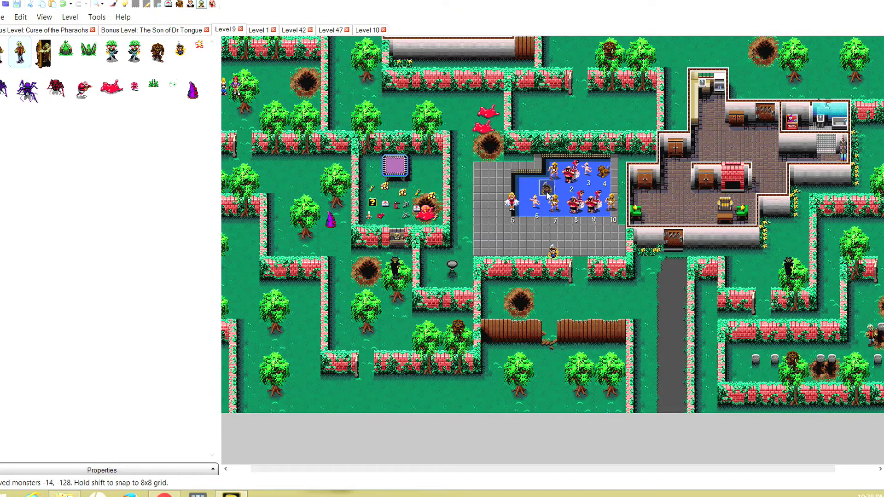
{"action": "left_click", "coordinate": [155, 87]}
{"action": "left_click_drag", "start_coordinate": [549, 189], "coordinate": [538, 201]}
Move the remaining doll monster to the edge of the hole south of the pool and turn it into the smaller purple spider
{"action": "left_click_drag", "start_coordinate": [552, 251], "coordinate": [577, 248]}
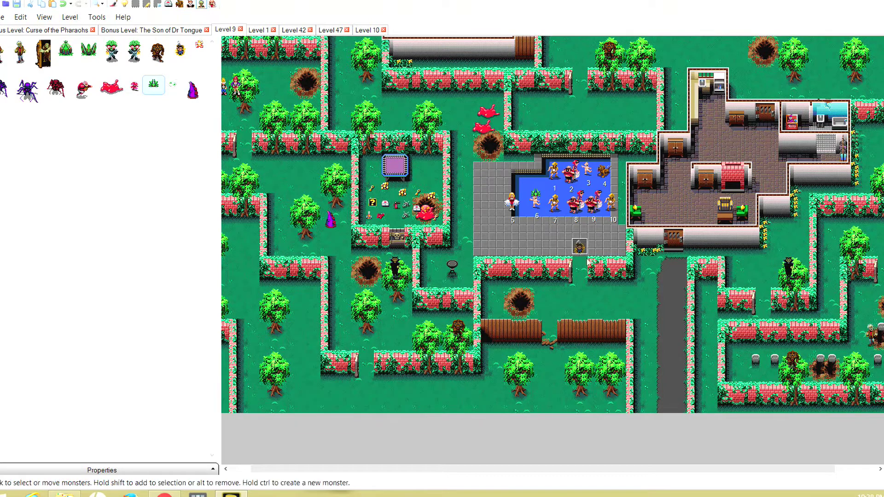
{"action": "scroll", "coordinate": [588, 262], "scroll_direction": "right", "scroll_amount": 3}
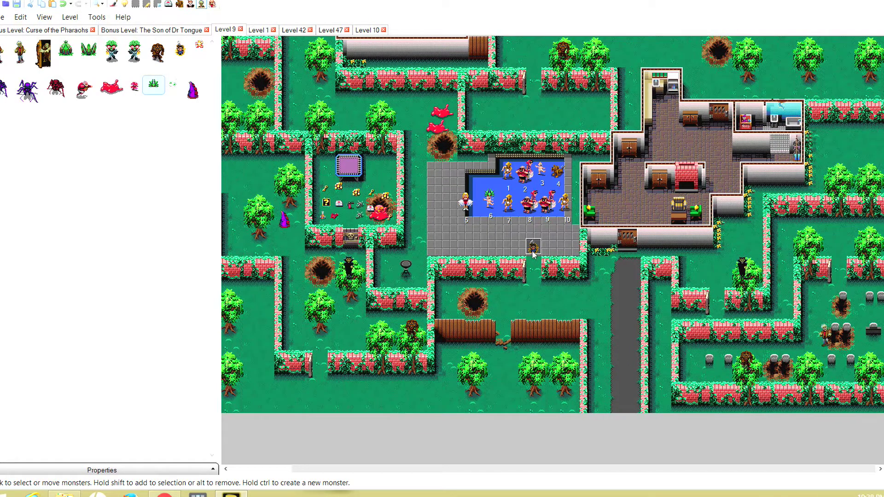
{"action": "left_click_drag", "start_coordinate": [535, 251], "coordinate": [482, 304]}
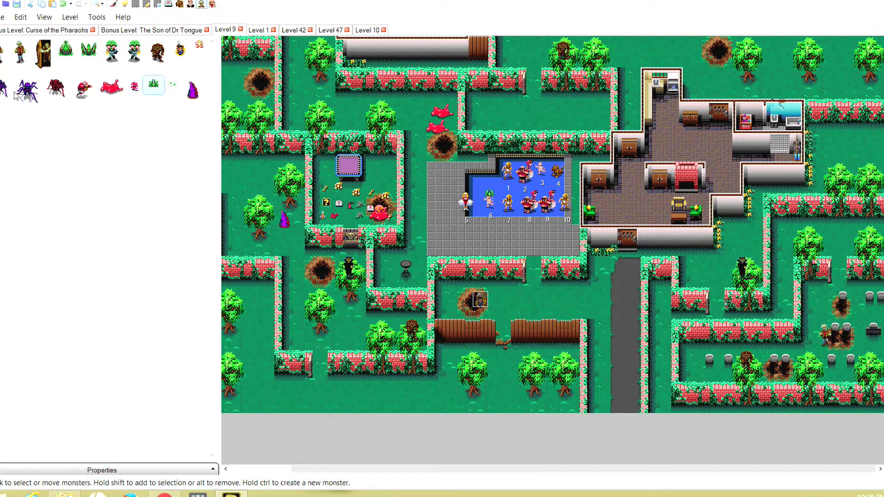
{"action": "left_click", "coordinate": [28, 90]}
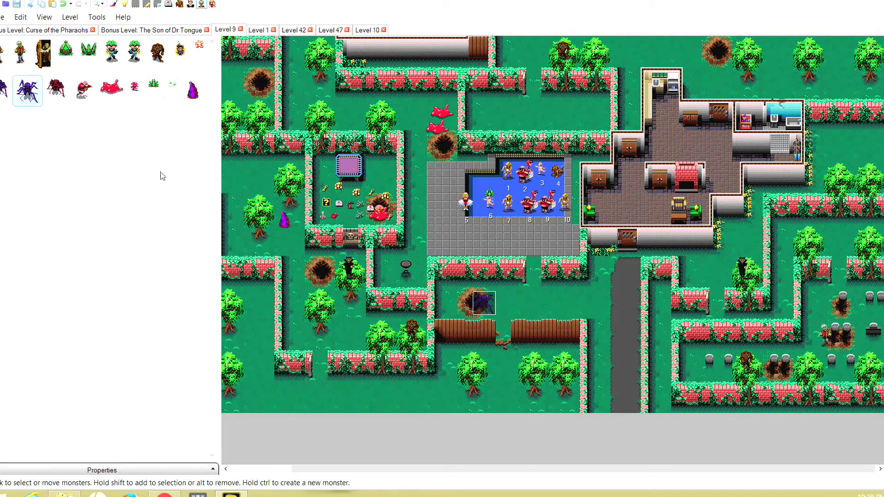
{"action": "left_click", "coordinate": [5, 92]}
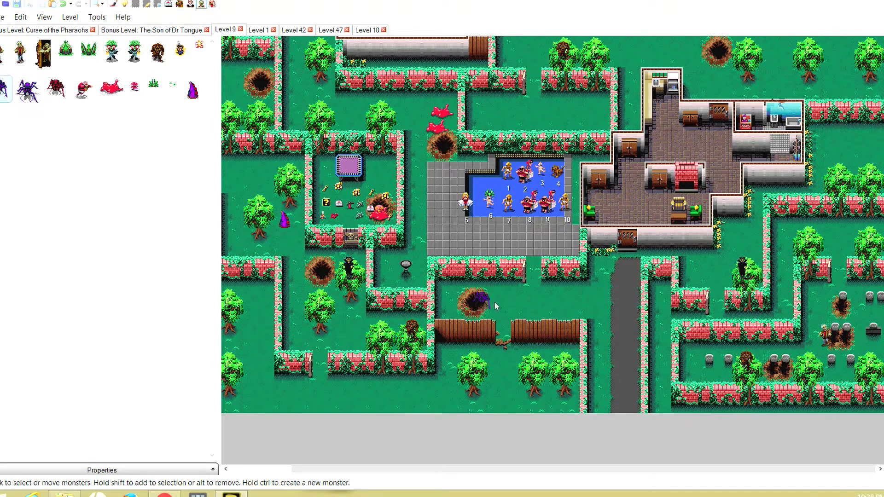
{"action": "left_click_drag", "start_coordinate": [485, 301], "coordinate": [485, 308]}
{"action": "left_click", "coordinate": [532, 307]}
{"action": "left_click", "coordinate": [518, 316]}
Delete the last two red blob monsters above the hole northwest of the pool
{"action": "scroll", "coordinate": [642, 389], "scroll_direction": "left", "scroll_amount": 3, "text": "shift"}
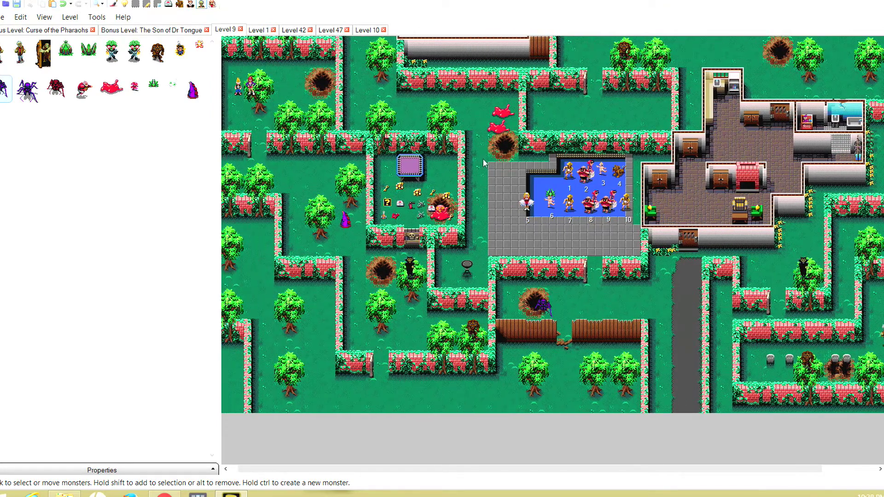
{"action": "left_click", "coordinate": [495, 134]}
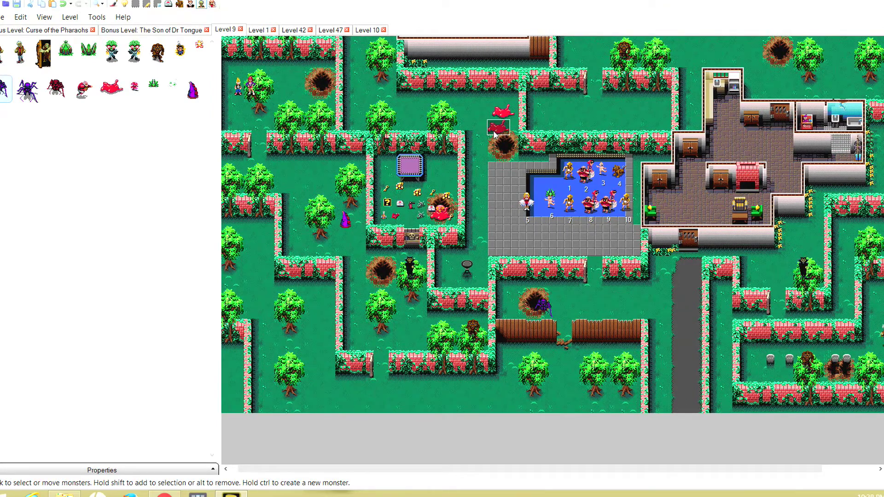
{"action": "key", "text": "Delete"}
{"action": "left_click", "coordinate": [503, 112]}
{"action": "key", "text": "Delete"}
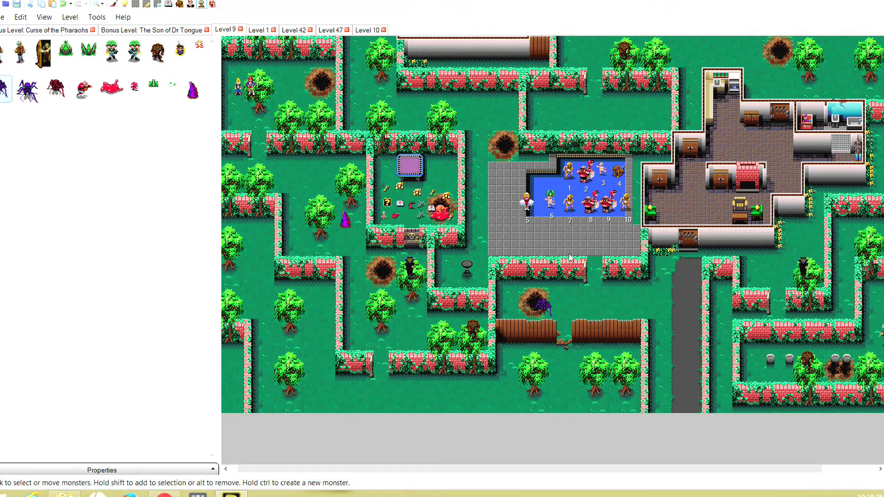
Rearrange the two player start characters one above the other, just west of the tree in the northwest garden
{"action": "left_click", "coordinate": [182, 7]}
{"action": "mouse_move", "coordinate": [240, 89]}
{"action": "left_mouse_down"}
{"action": "mouse_move", "coordinate": [237, 112]}
{"action": "mouse_move", "coordinate": [237, 93]}
{"action": "left_mouse_up"}
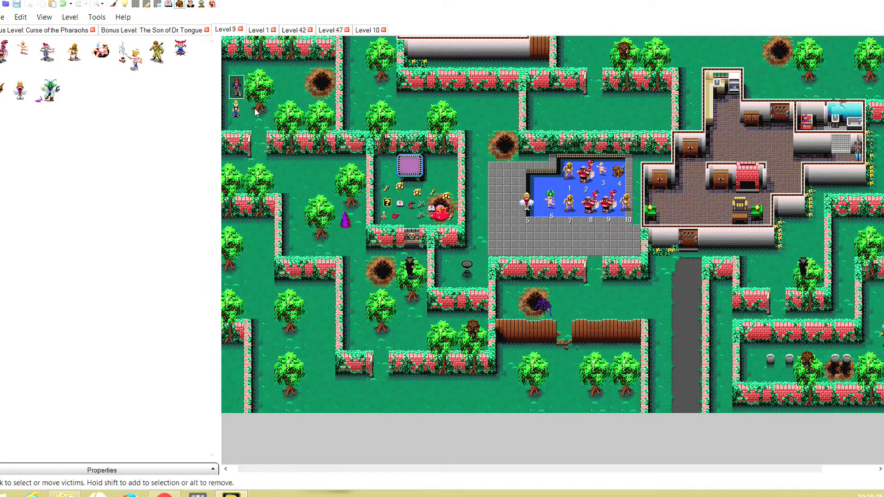
{"action": "left_click", "coordinate": [255, 110]}
{"action": "scroll", "coordinate": [353, 168], "scroll_direction": "right", "scroll_amount": 3}
{"action": "scroll", "coordinate": [353, 168], "scroll_direction": "left", "scroll_amount": 3}
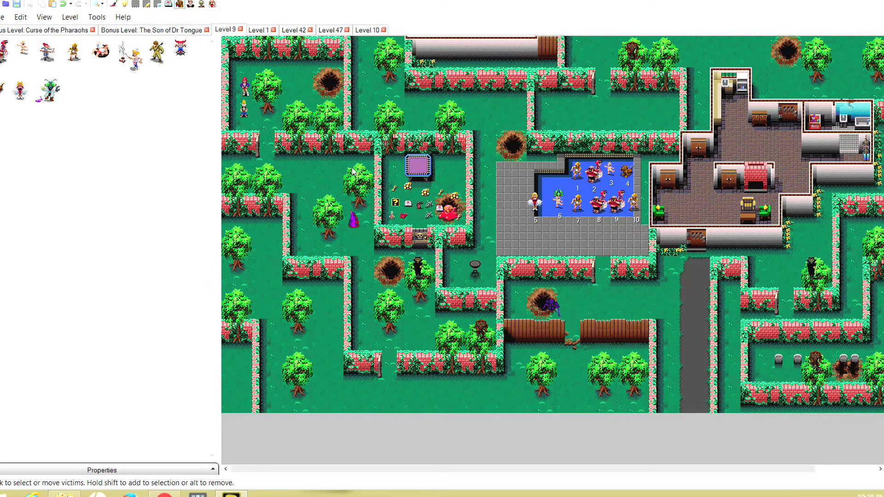
{"action": "scroll", "coordinate": [352, 168], "scroll_direction": "right", "scroll_amount": 3}
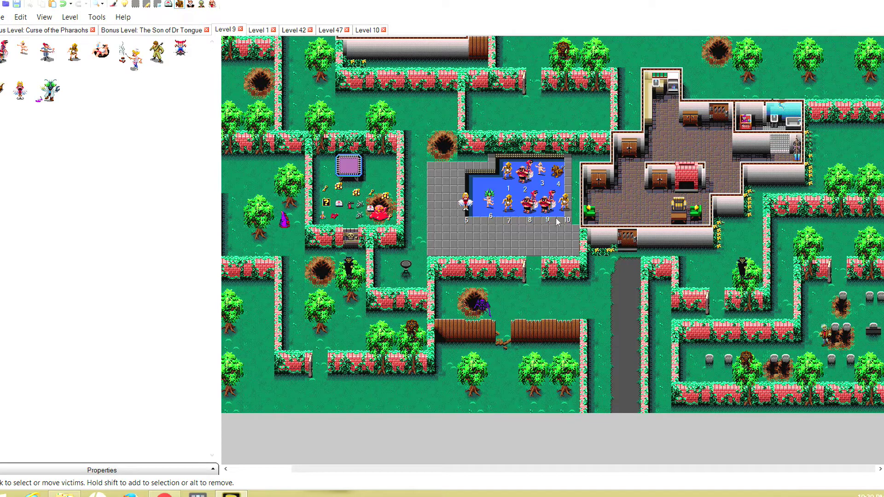
Move victim 10 from the pool onto the trampoline in the item enclosure and turn it into the red-haired pigtailed girl
{"action": "left_click_drag", "start_coordinate": [558, 204], "coordinate": [351, 166]}
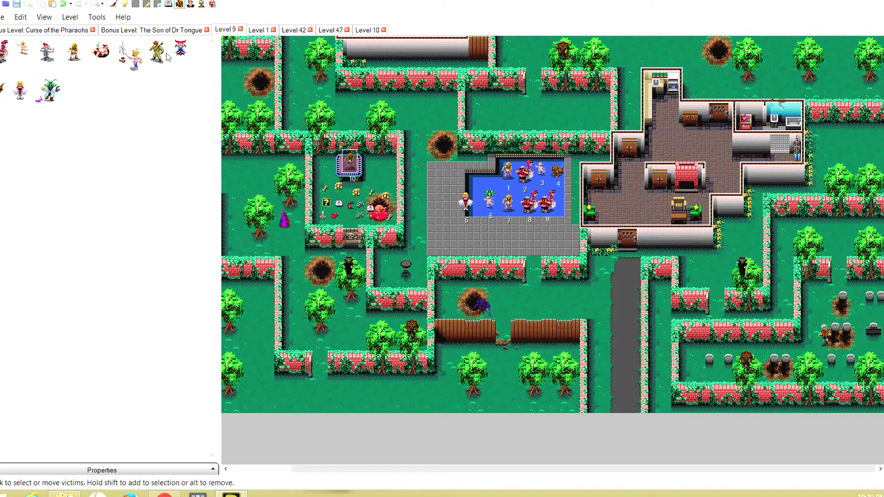
{"action": "left_click", "coordinate": [180, 51]}
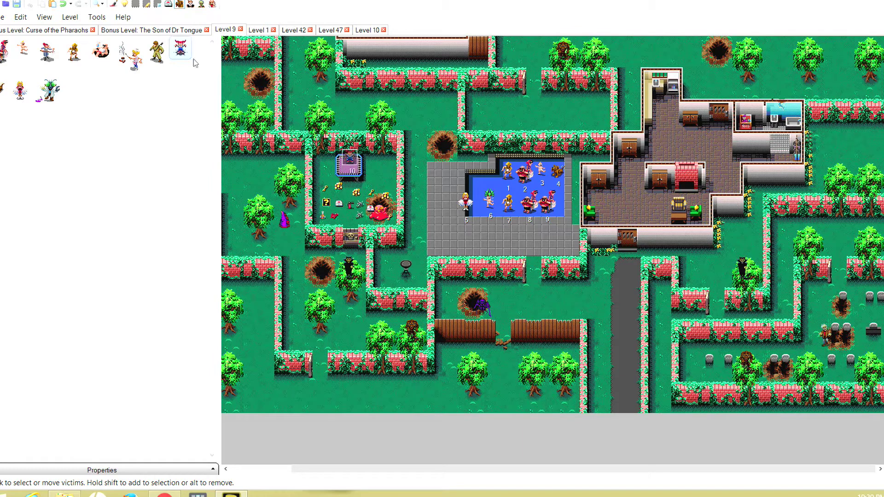
{"action": "left_click", "coordinate": [353, 160]}
{"action": "left_click", "coordinate": [371, 170]}
{"action": "left_click_drag", "start_coordinate": [352, 165], "coordinate": [350, 165]}
{"action": "left_click", "coordinate": [371, 170]}
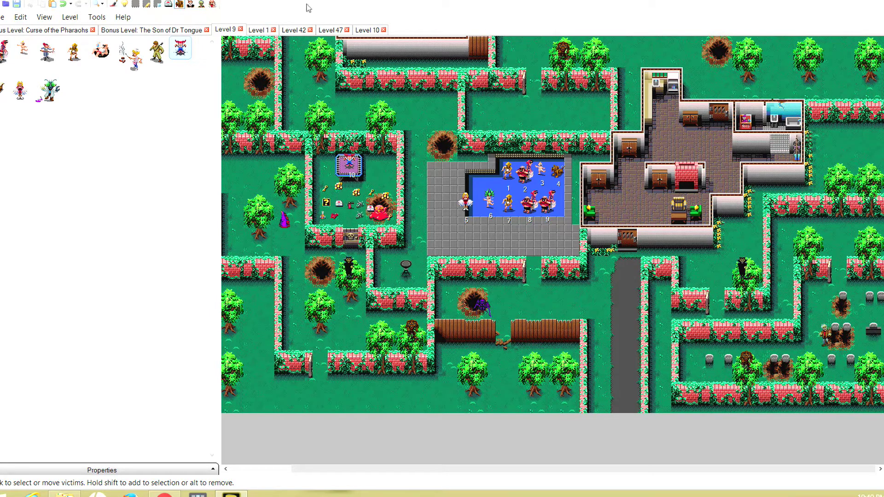
Move the purple monster from beside the western tree into the item enclosure, on the items southwest of the trampoline
{"action": "left_click", "coordinate": [202, 5]}
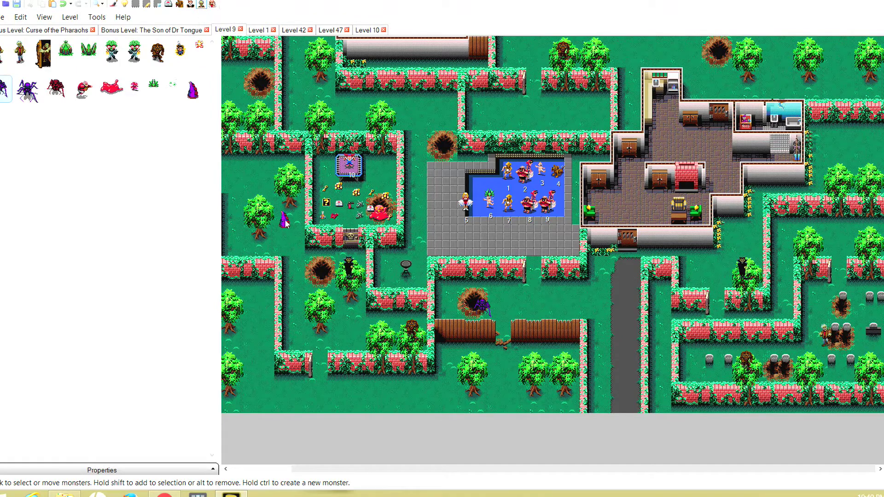
{"action": "left_click_drag", "start_coordinate": [288, 224], "coordinate": [350, 209]}
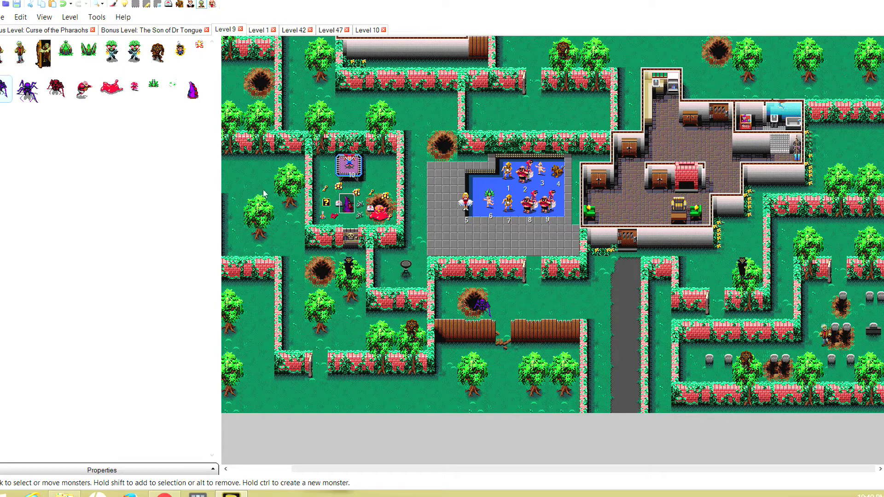
{"action": "scroll", "coordinate": [293, 286], "scroll_direction": "left", "scroll_amount": 2}
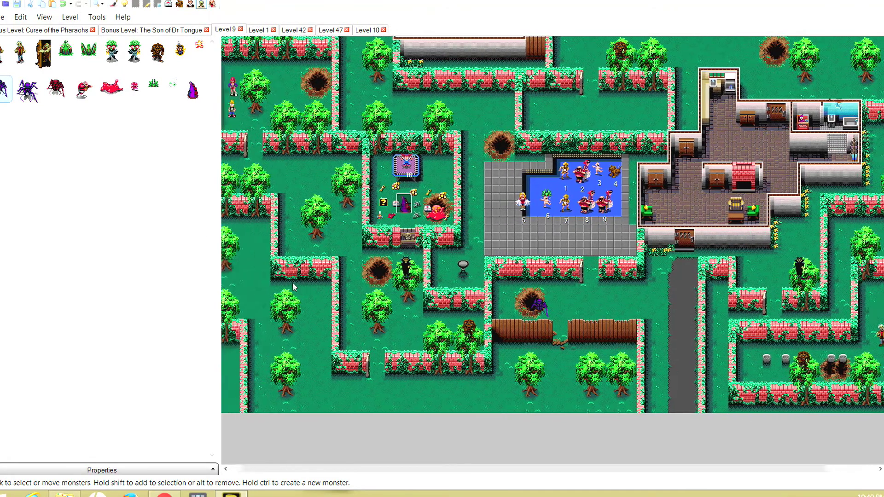
{"action": "scroll", "coordinate": [294, 286], "scroll_direction": "left", "scroll_amount": 1}
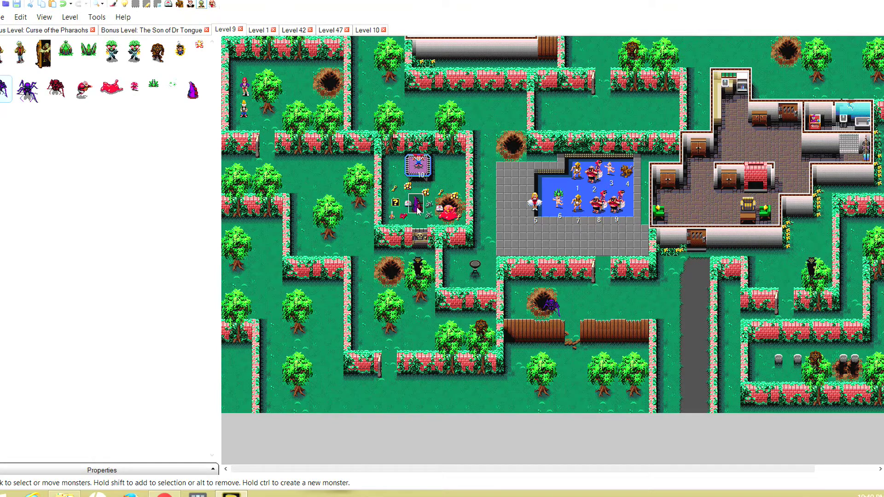
{"action": "left_click", "coordinate": [548, 268]}
{"action": "left_click_drag", "start_coordinate": [417, 208], "coordinate": [402, 201]}
{"action": "scroll", "coordinate": [556, 283], "scroll_direction": "right", "scroll_amount": 3}
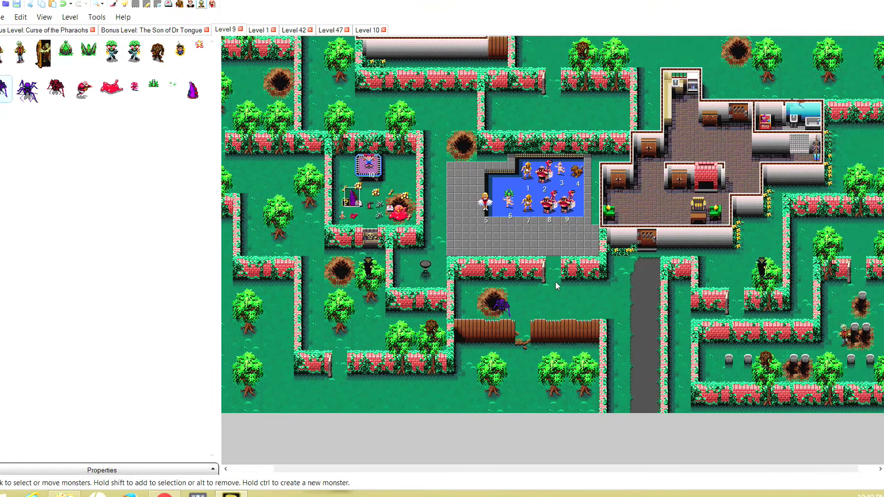
{"action": "scroll", "coordinate": [556, 282], "scroll_direction": "left", "scroll_amount": 3}
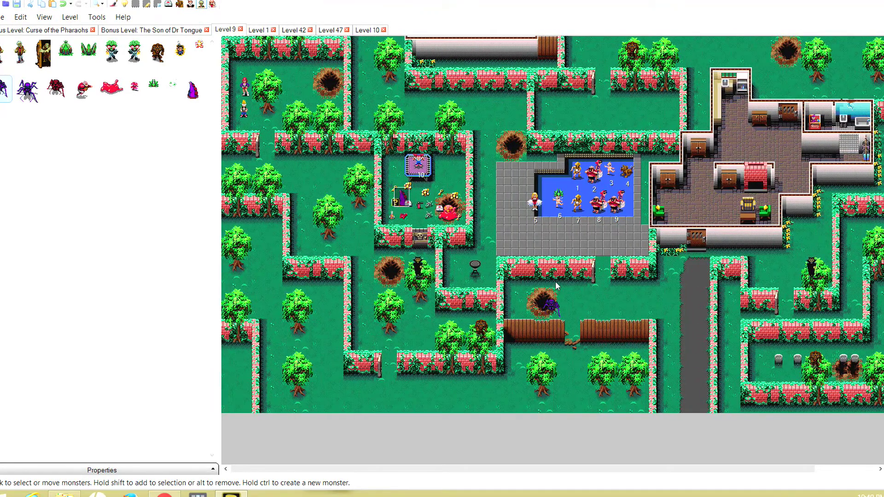
{"action": "scroll", "coordinate": [556, 284], "scroll_direction": "right", "scroll_amount": 3}
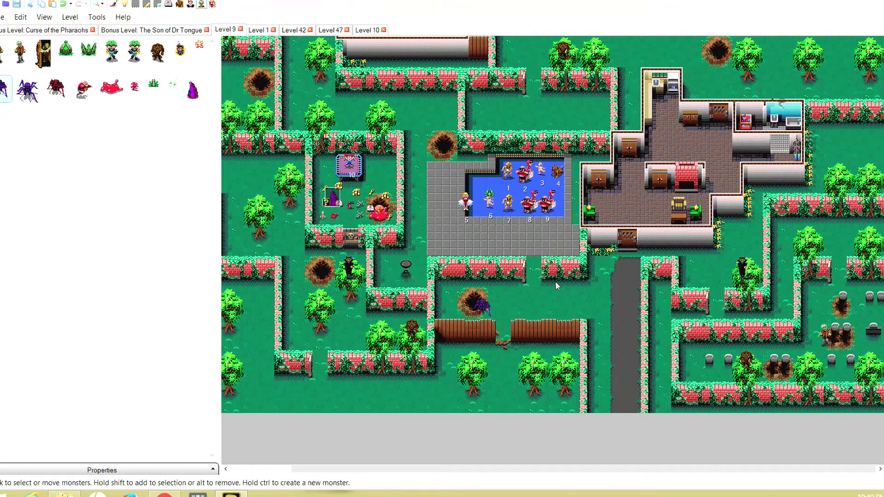
{"action": "scroll", "coordinate": [556, 282], "scroll_direction": "left", "scroll_amount": 3}
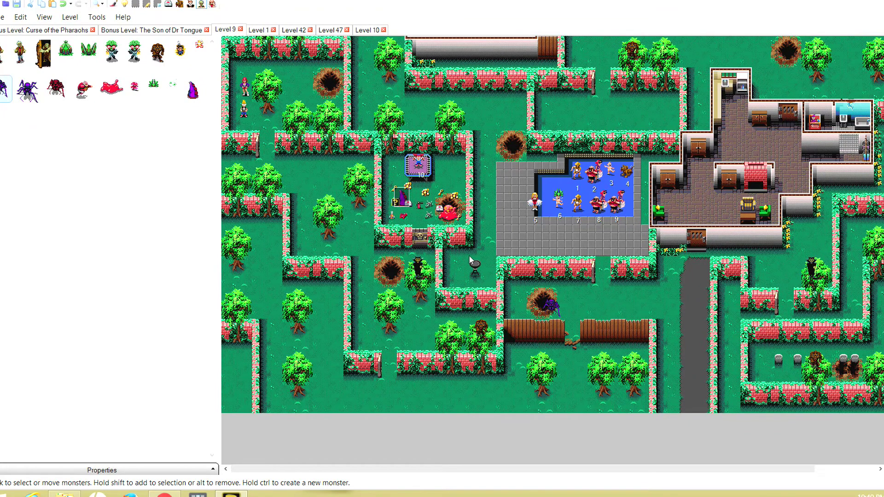
{"action": "scroll", "coordinate": [471, 260], "scroll_direction": "right", "scroll_amount": 3}
{"action": "scroll", "coordinate": [471, 261], "scroll_direction": "left", "scroll_amount": 3}
{"action": "scroll", "coordinate": [399, 250], "scroll_direction": "right", "scroll_amount": 2}
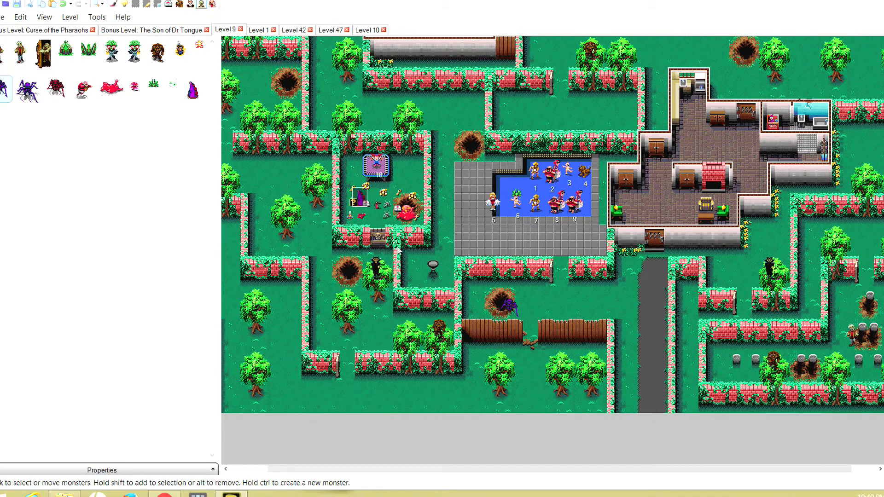
{"action": "scroll", "coordinate": [398, 250], "scroll_direction": "right", "scroll_amount": 1}
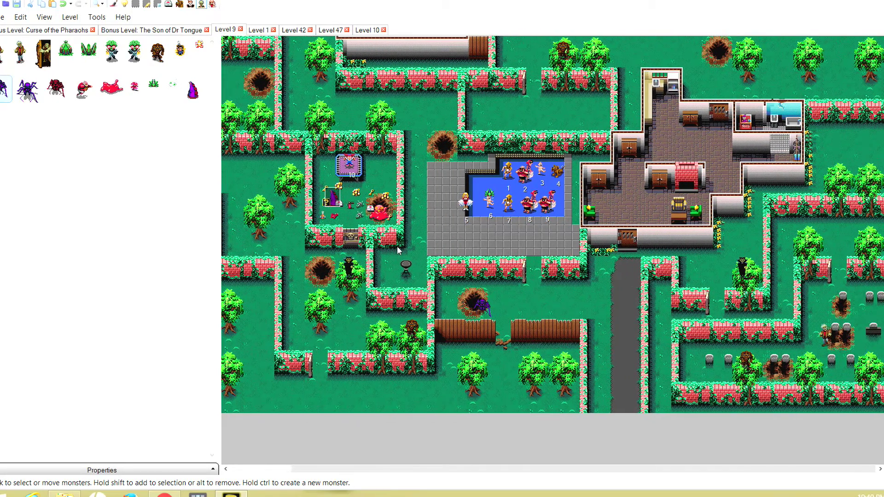
Move victim 1 from the pool to the eastern graves, victim 2 beside a far western tree, and victim 4 east of the driveway
{"action": "left_click", "coordinate": [180, 5]}
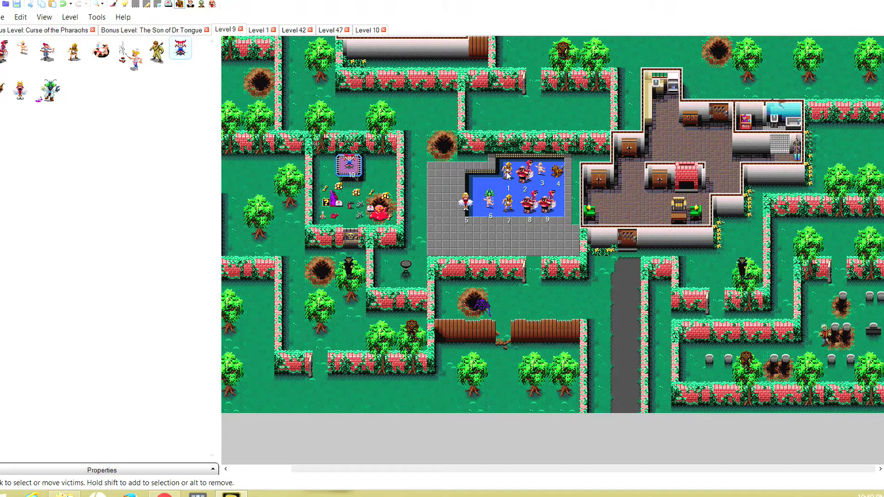
{"action": "left_click_drag", "start_coordinate": [507, 173], "coordinate": [802, 358]}
{"action": "left_click_drag", "start_coordinate": [804, 358], "coordinate": [801, 358]}
{"action": "left_click_drag", "start_coordinate": [518, 184], "coordinate": [263, 233]}
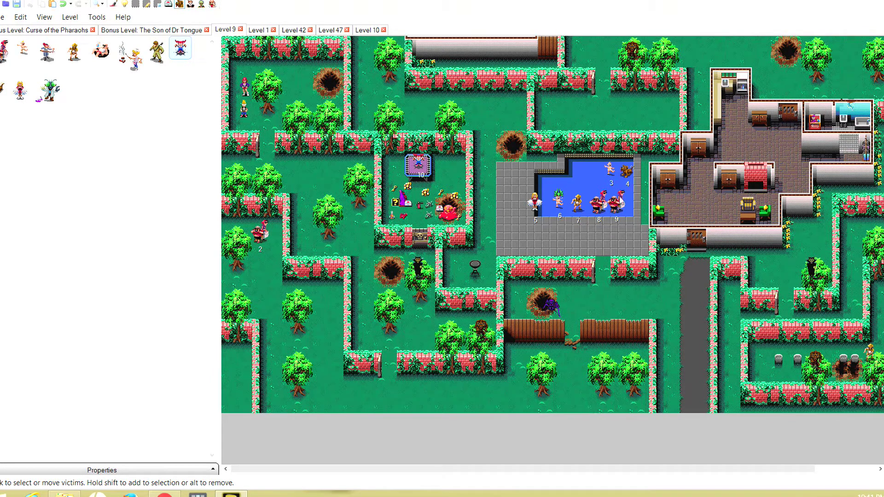
{"action": "left_click", "coordinate": [627, 172]}
{"action": "left_click_drag", "start_coordinate": [627, 177], "coordinate": [698, 280]}
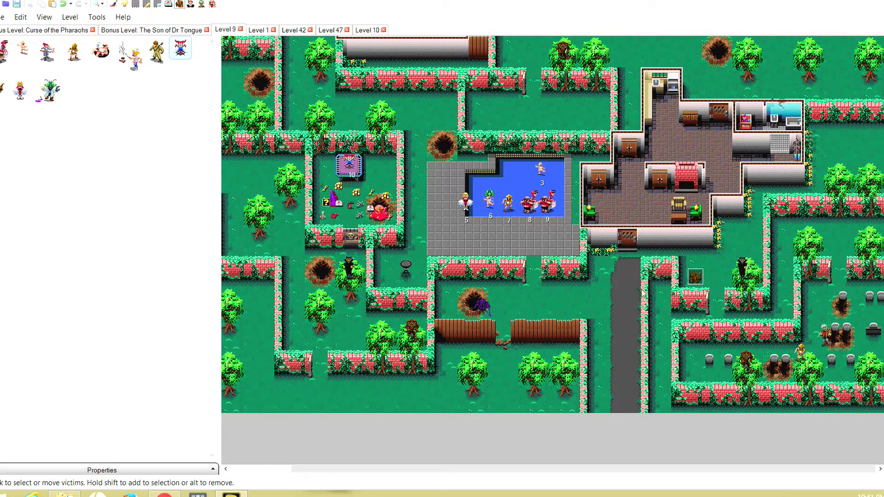
Move victim 4 just west of the hole above the broken wooden fence and turn it into the red-and-white cheerleader
{"action": "scroll", "coordinate": [490, 383], "scroll_direction": "left", "scroll_amount": 3}
{"action": "scroll", "coordinate": [470, 381], "scroll_direction": "left", "scroll_amount": 1}
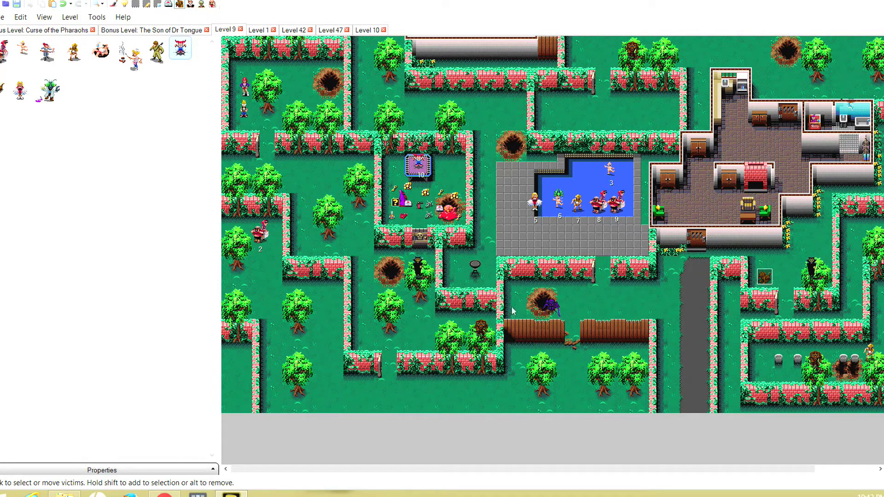
{"action": "left_click_drag", "start_coordinate": [758, 279], "coordinate": [519, 295]}
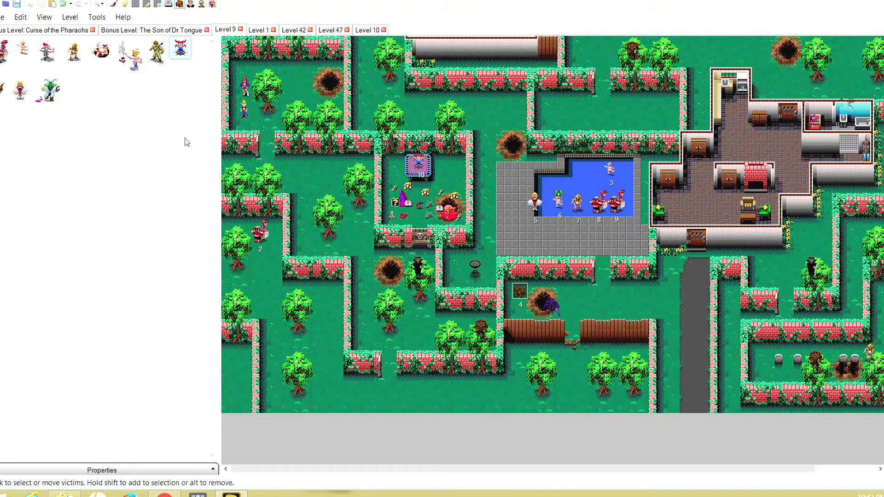
{"action": "left_click", "coordinate": [5, 52]}
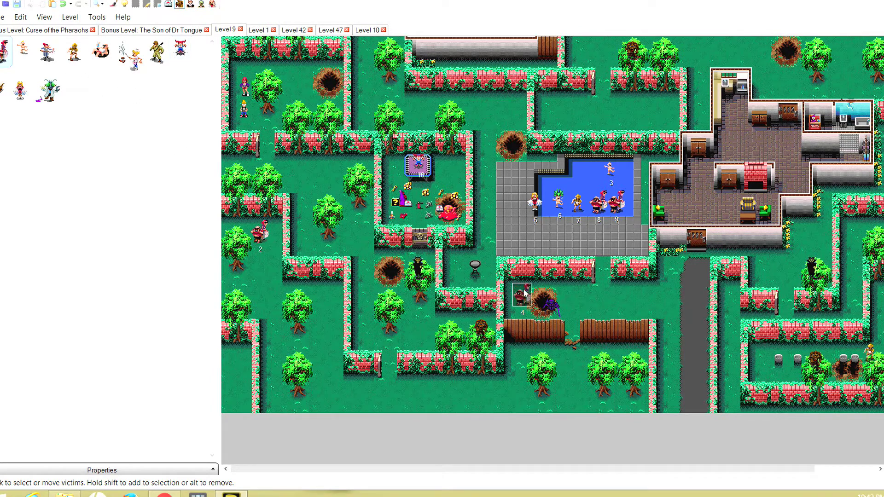
{"action": "left_click_drag", "start_coordinate": [520, 293], "coordinate": [516, 292]}
{"action": "left_click", "coordinate": [552, 327]}
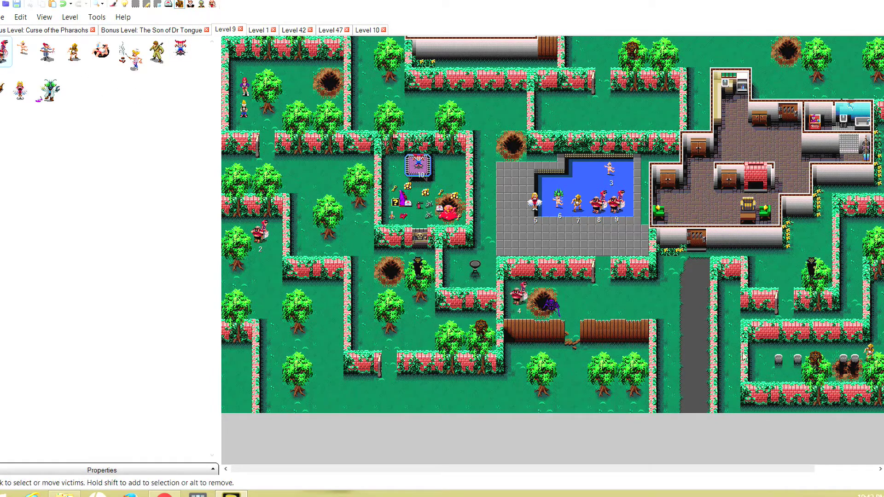
Move victim 4 into the house, just below the kitchen counters
{"action": "scroll", "coordinate": [748, 338], "scroll_direction": "right", "scroll_amount": 1}
{"action": "scroll", "coordinate": [726, 337], "scroll_direction": "left", "scroll_amount": 1}
{"action": "scroll", "coordinate": [729, 361], "scroll_direction": "right", "scroll_amount": 5}
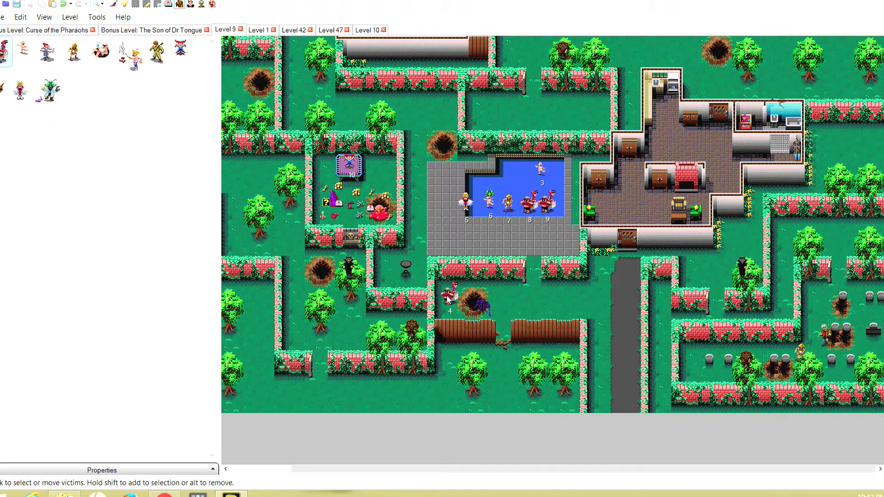
{"action": "left_click_drag", "start_coordinate": [449, 299], "coordinate": [671, 125]}
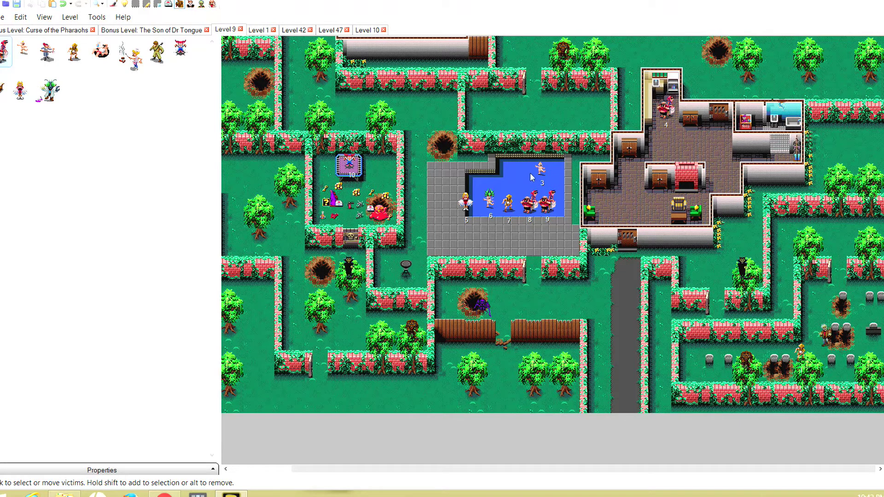
Move victim 9 out of the pool to the west side of the northern tree, east of the walled northwest garden
{"action": "left_click", "coordinate": [551, 208]}
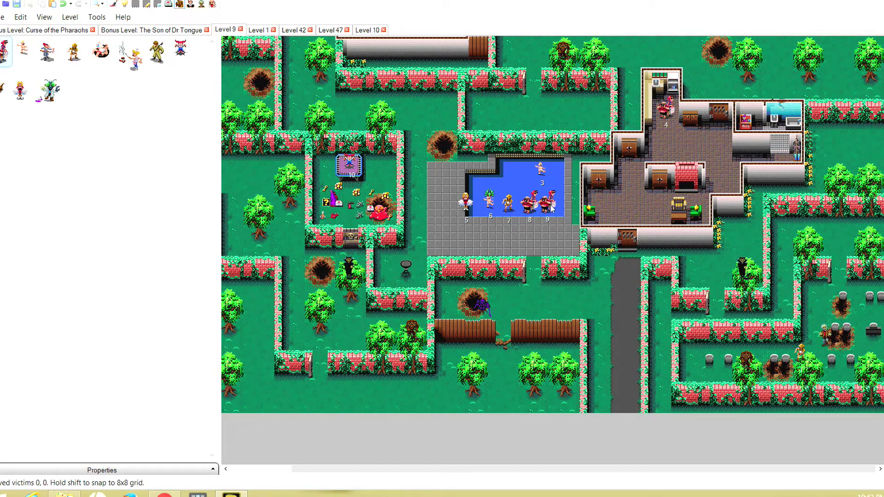
{"action": "left_click_drag", "start_coordinate": [551, 208], "coordinate": [531, 346]}
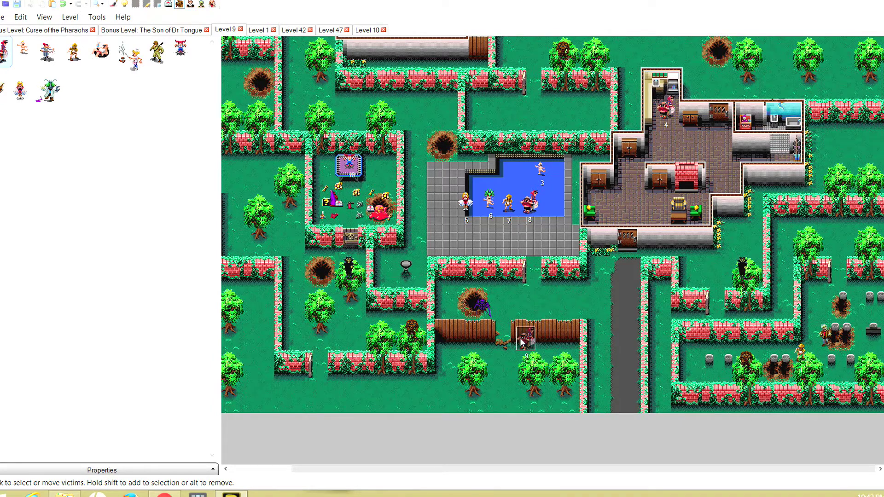
{"action": "left_click_drag", "start_coordinate": [528, 343], "coordinate": [379, 66]}
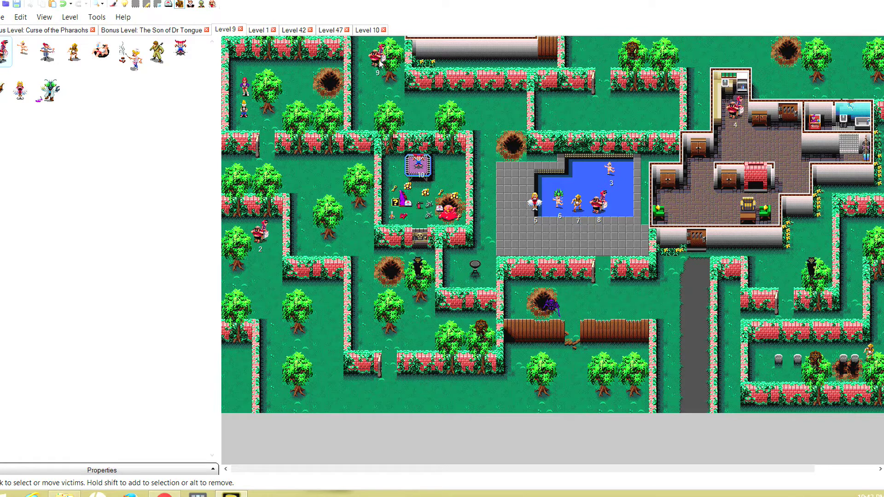
{"action": "left_click_drag", "start_coordinate": [378, 61], "coordinate": [377, 59]}
Move victim 3 from the pool to the east side of the barbecue grill and turn it into the barbecue cook
{"action": "left_click_drag", "start_coordinate": [611, 174], "coordinate": [666, 113]}
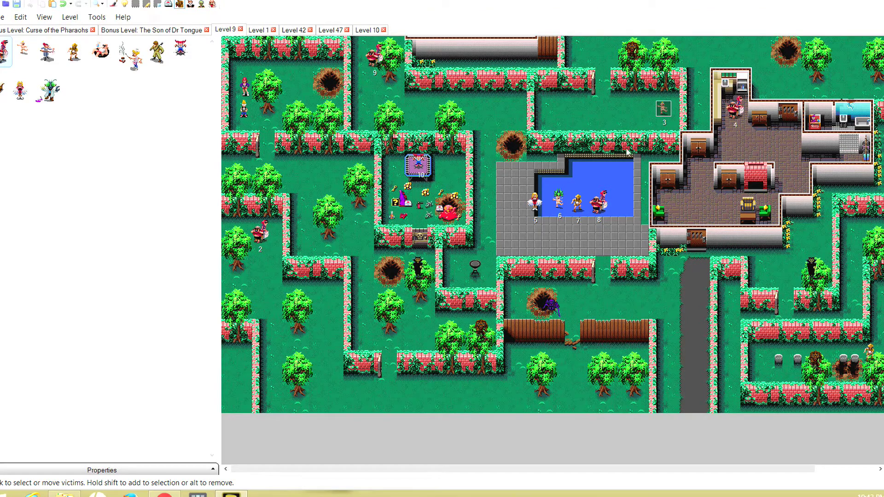
{"action": "left_click_drag", "start_coordinate": [664, 112], "coordinate": [484, 271]}
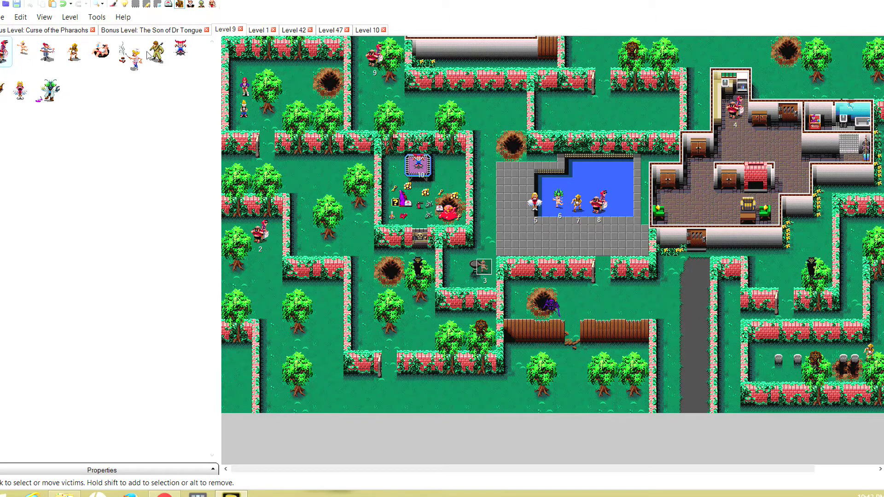
{"action": "left_click", "coordinate": [137, 61]}
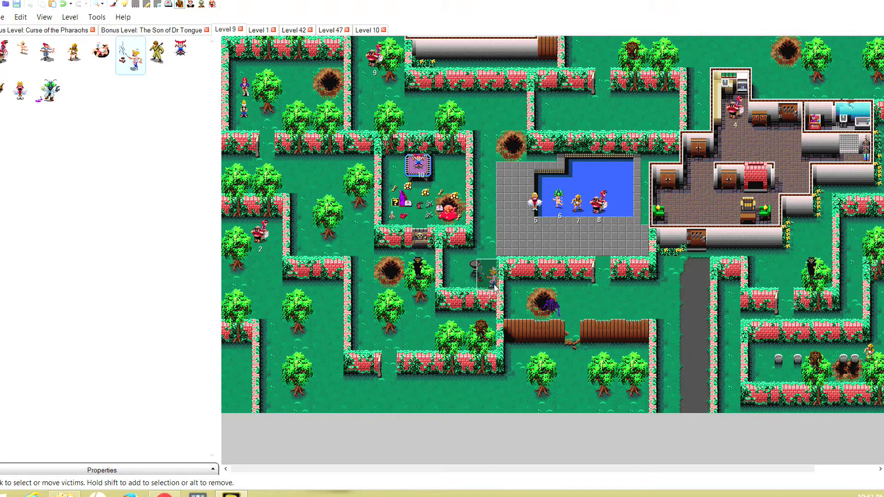
{"action": "left_click_drag", "start_coordinate": [494, 287], "coordinate": [491, 271]}
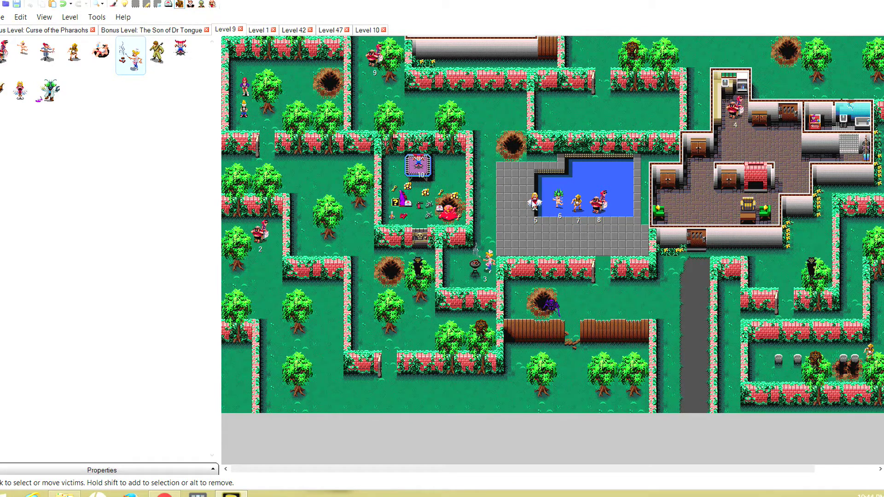
Move victim 5 onto the deck west of the pool and victim 6 to the east end of the hedged garden north of the pool
{"action": "left_click_drag", "start_coordinate": [534, 202], "coordinate": [547, 221]}
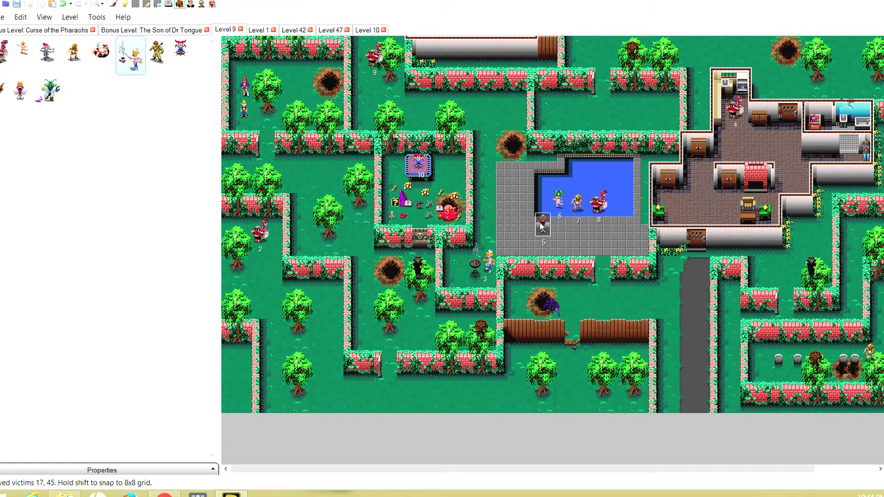
{"action": "left_click_drag", "start_coordinate": [542, 225], "coordinate": [666, 119]}
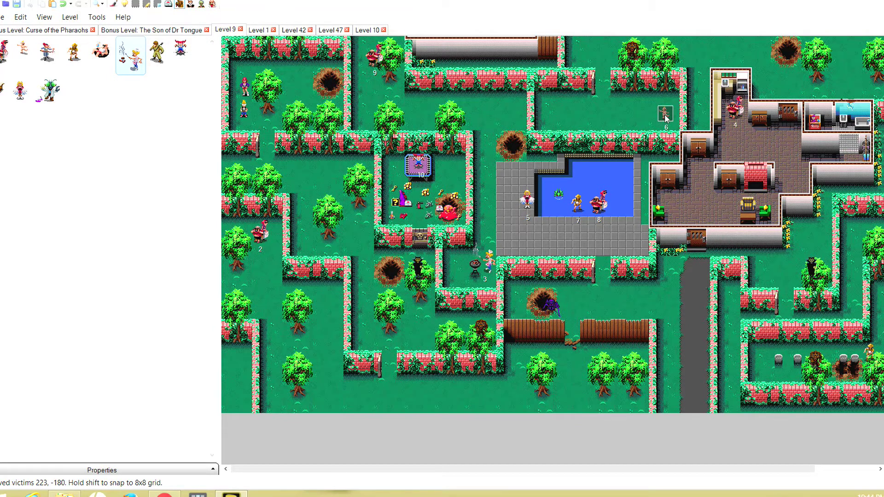
{"action": "left_click", "coordinate": [617, 145]}
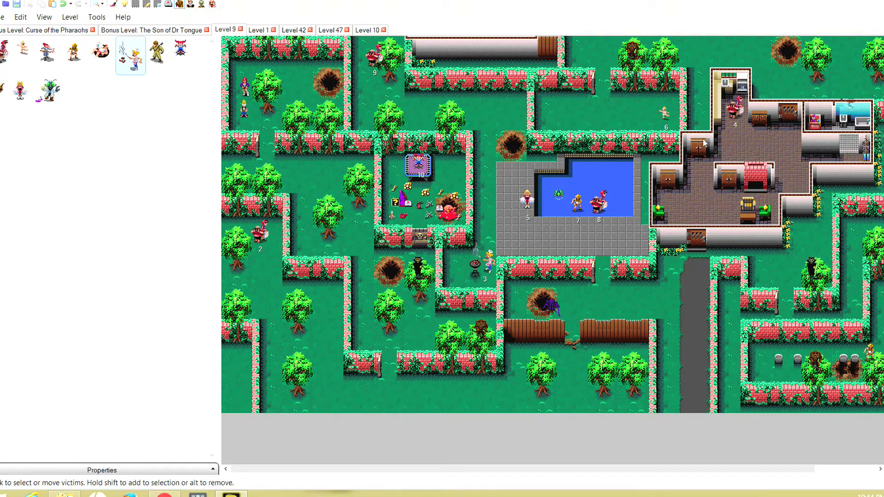
{"action": "left_click_drag", "start_coordinate": [666, 115], "coordinate": [666, 109]}
Move victim 7 onto the pool's south deck, and victim 8 to the tree west of the item enclosure, turning victim 8 into the soldier
{"action": "scroll", "coordinate": [691, 299], "scroll_direction": "right", "scroll_amount": 3}
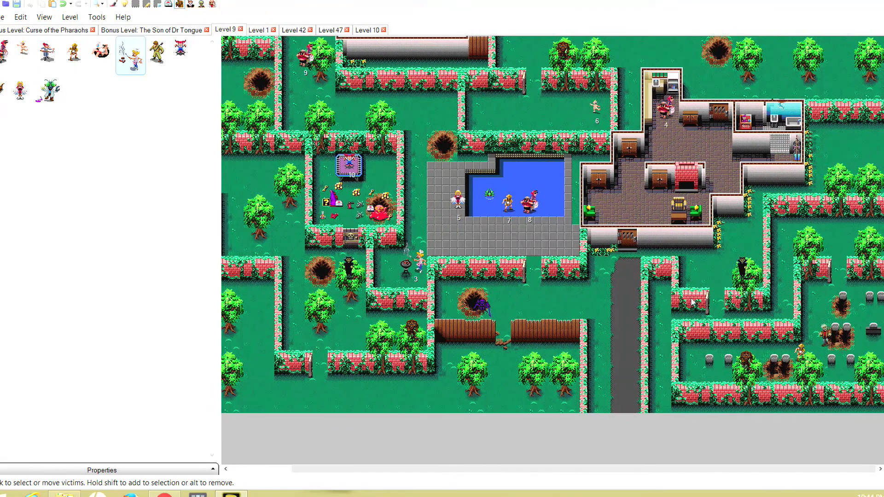
{"action": "scroll", "coordinate": [691, 298], "scroll_direction": "left", "scroll_amount": 3}
{"action": "scroll", "coordinate": [691, 303], "scroll_direction": "right", "scroll_amount": 3}
{"action": "scroll", "coordinate": [680, 304], "scroll_direction": "left", "scroll_amount": 2}
{"action": "scroll", "coordinate": [679, 301], "scroll_direction": "right", "scroll_amount": 2}
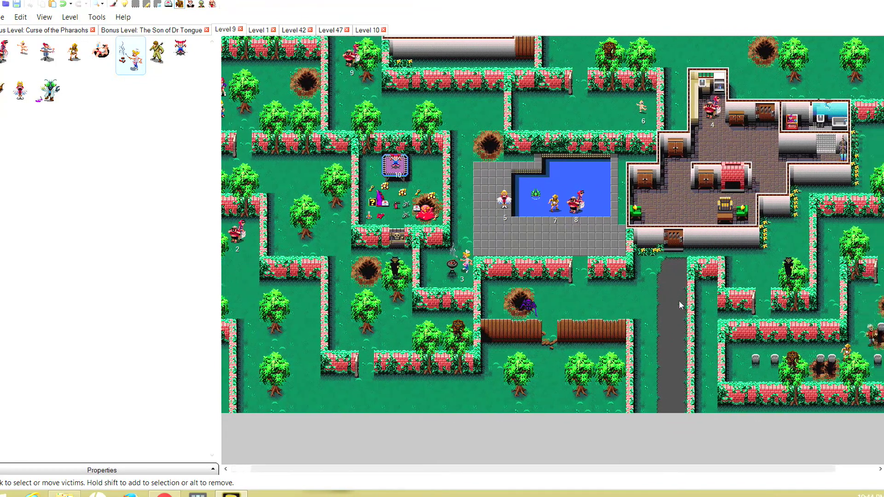
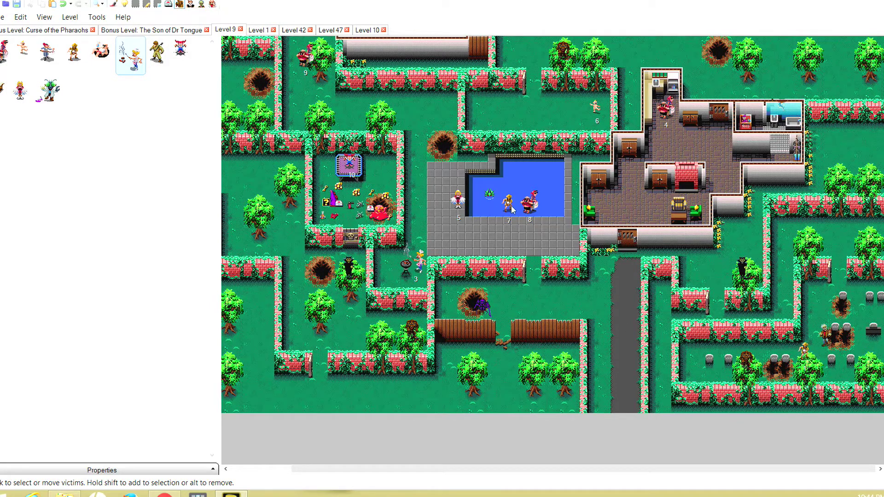
{"action": "left_click_drag", "start_coordinate": [512, 210], "coordinate": [586, 244]}
{"action": "left_click_drag", "start_coordinate": [607, 206], "coordinate": [366, 166]}
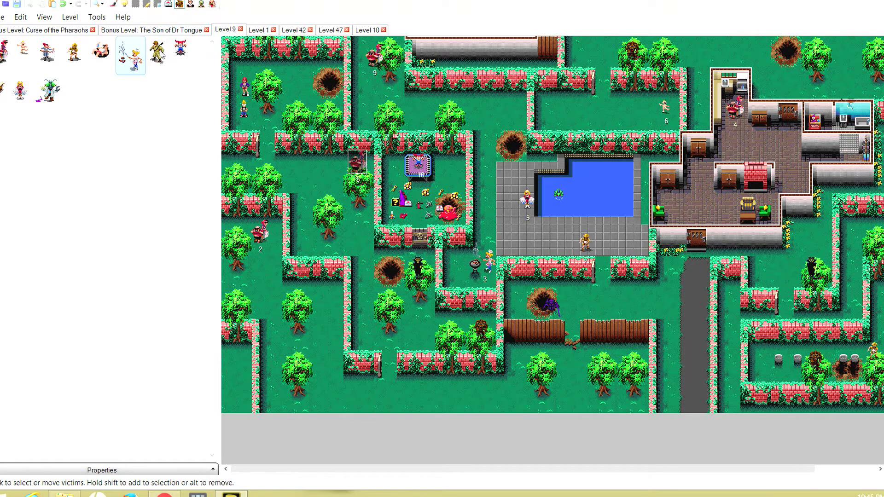
{"action": "left_click", "coordinate": [157, 51]}
{"action": "left_click_drag", "start_coordinate": [358, 164], "coordinate": [364, 167]}
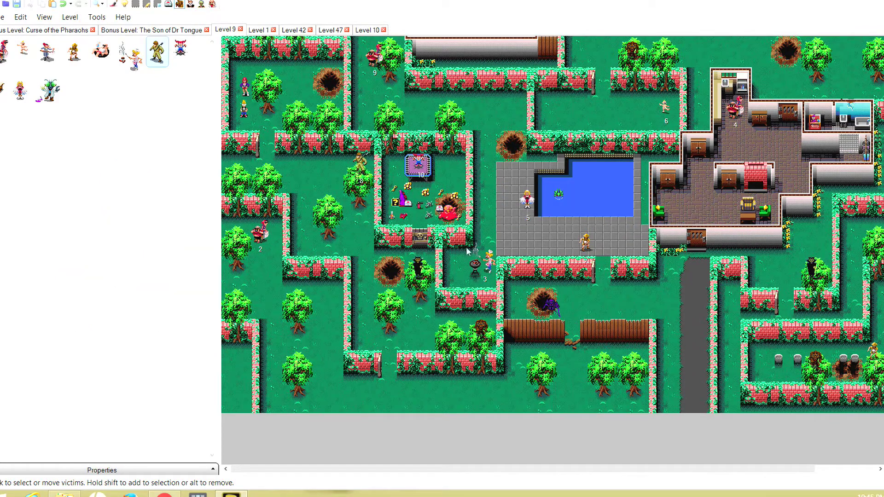
Move victim 7 from the pool deck to the west side of the hole above the broken wooden fence
{"action": "left_click_drag", "start_coordinate": [586, 242], "coordinate": [521, 309]}
{"action": "left_click", "coordinate": [545, 326]}
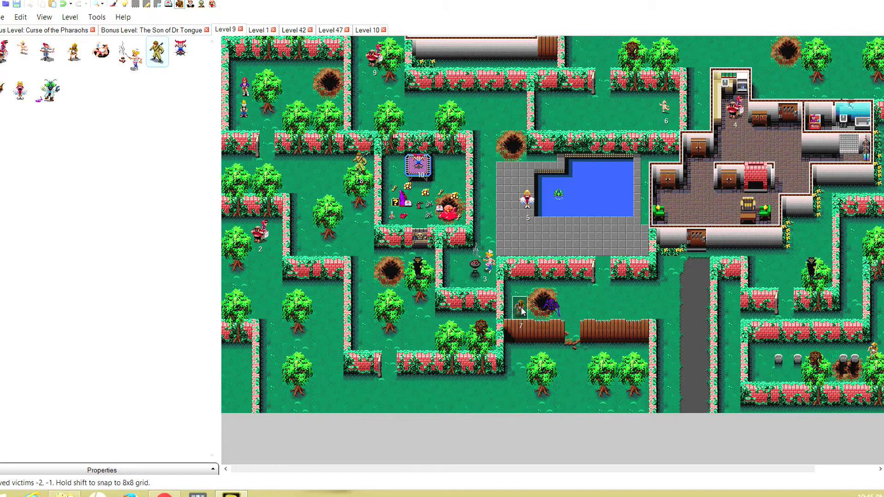
{"action": "left_click", "coordinate": [545, 330]}
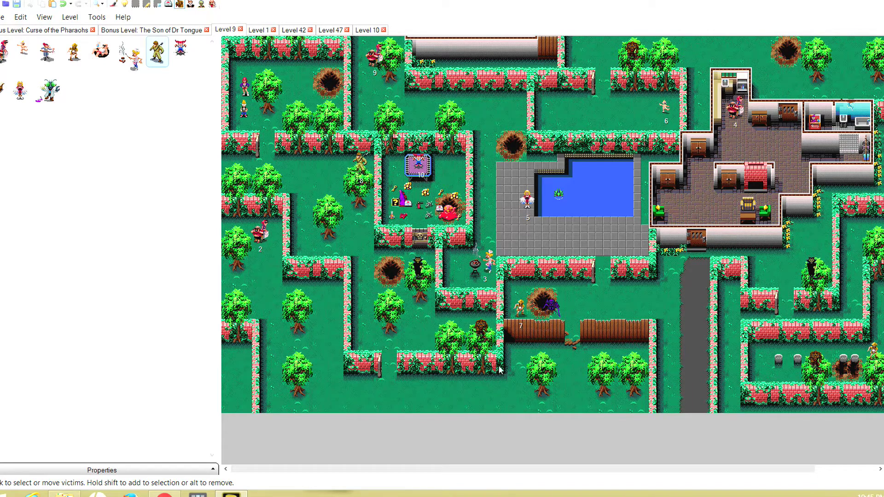
{"action": "left_click_drag", "start_coordinate": [521, 312], "coordinate": [521, 312]}
{"action": "left_click", "coordinate": [549, 346]}
{"action": "scroll", "coordinate": [615, 391], "scroll_direction": "right", "scroll_amount": 3}
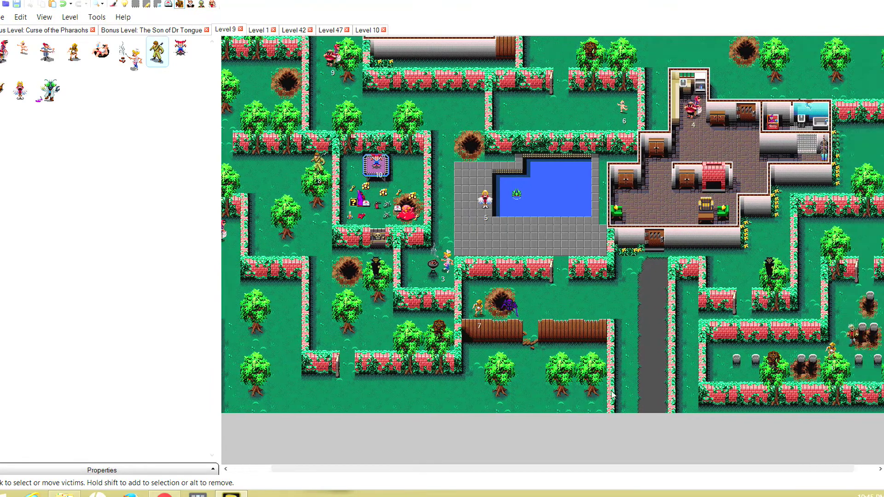
{"action": "scroll", "coordinate": [613, 395], "scroll_direction": "left", "scroll_amount": 3}
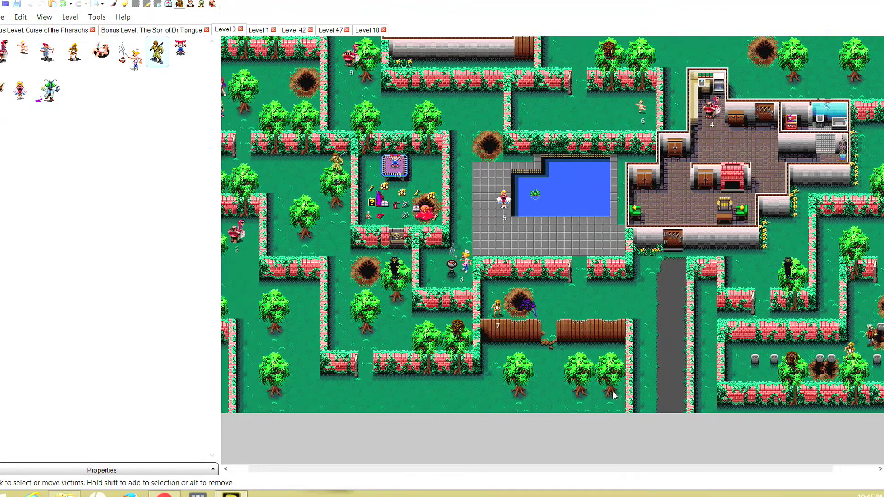
{"action": "scroll", "coordinate": [612, 395], "scroll_direction": "right", "scroll_amount": 2}
{"action": "scroll", "coordinate": [613, 395], "scroll_direction": "left", "scroll_amount": 2}
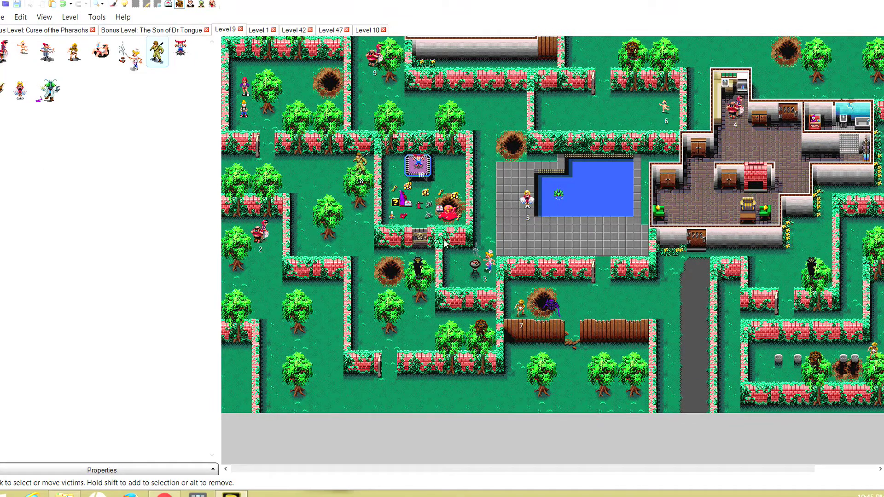
Place magenta carpet tile 48 in the house, directly north of the fireplace and west of the green lamp's furniture in the southern room
{"action": "left_click", "coordinate": [136, 4]}
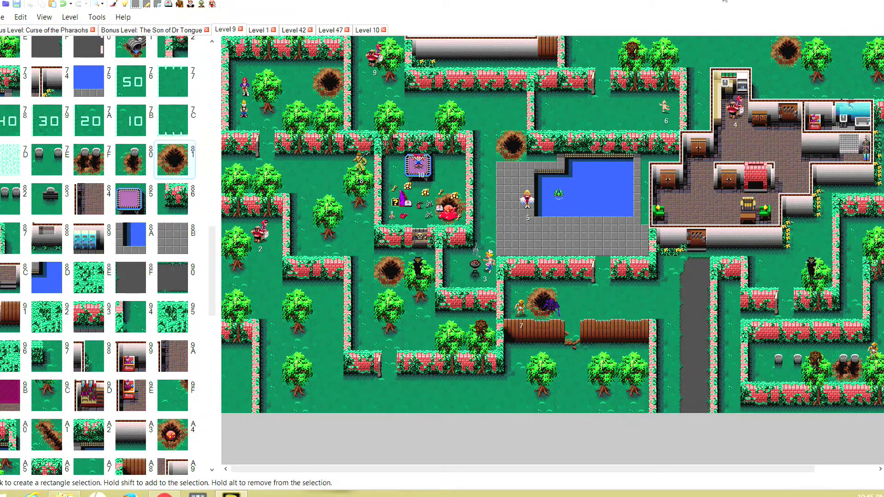
{"action": "left_click", "coordinate": [771, 145]}
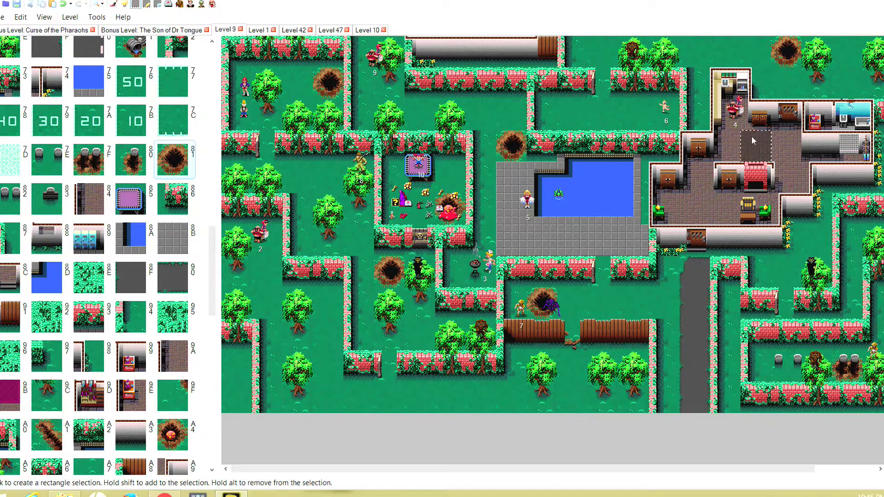
{"action": "left_click", "coordinate": [214, 62]}
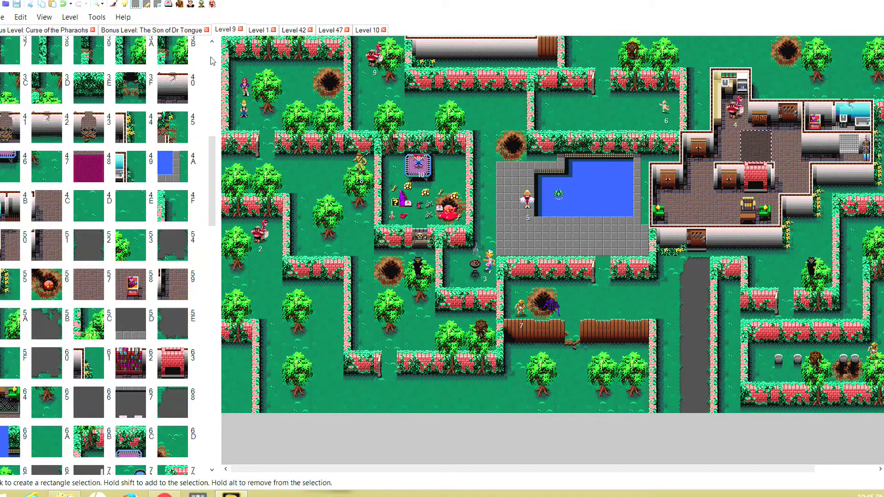
{"action": "left_click", "coordinate": [89, 166]}
{"action": "left_click", "coordinate": [764, 229]}
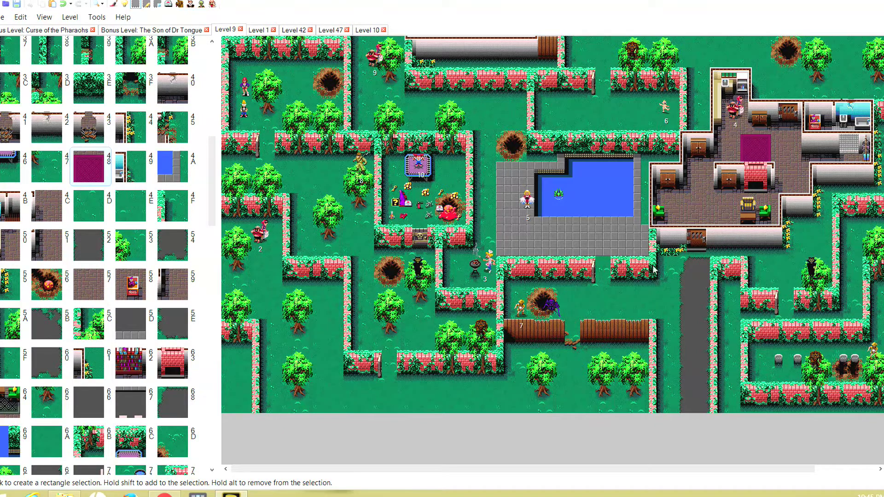
{"action": "left_click", "coordinate": [726, 209]}
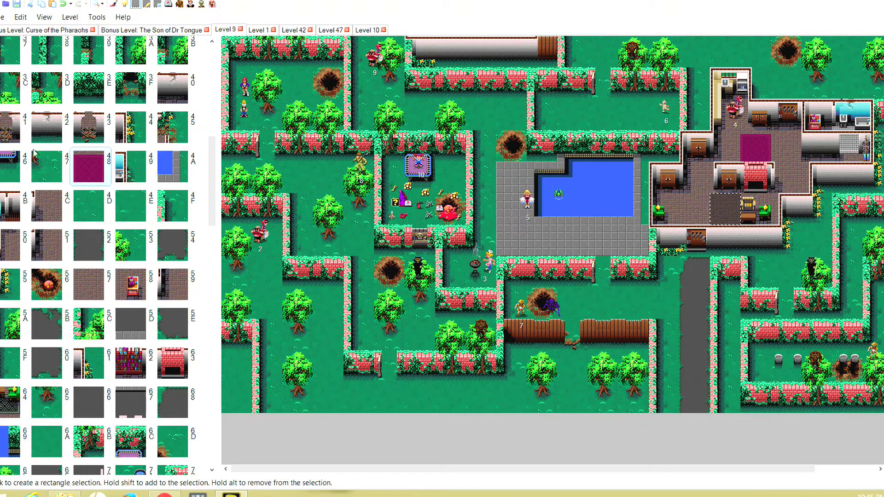
{"action": "left_click", "coordinate": [81, 170]}
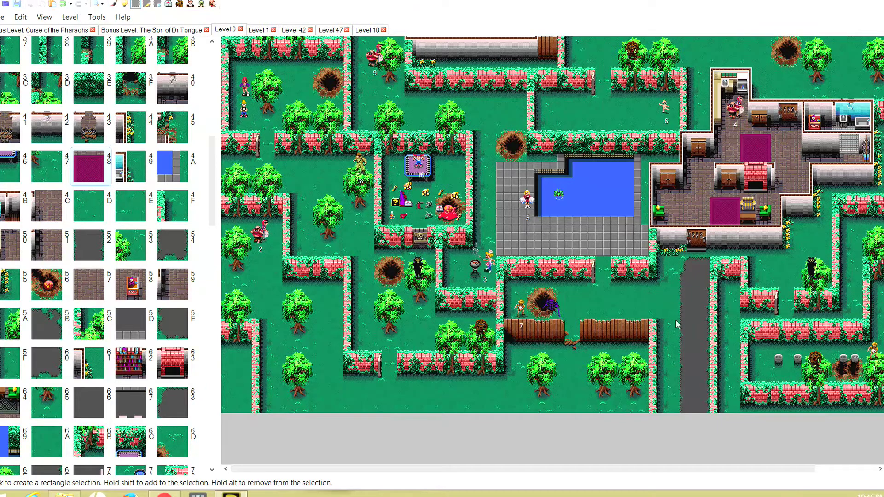
Place flower-bordered street lamp tile D1 at the west end of the hedged garden north of the pool
{"action": "scroll", "coordinate": [666, 326], "scroll_direction": "right", "scroll_amount": 3}
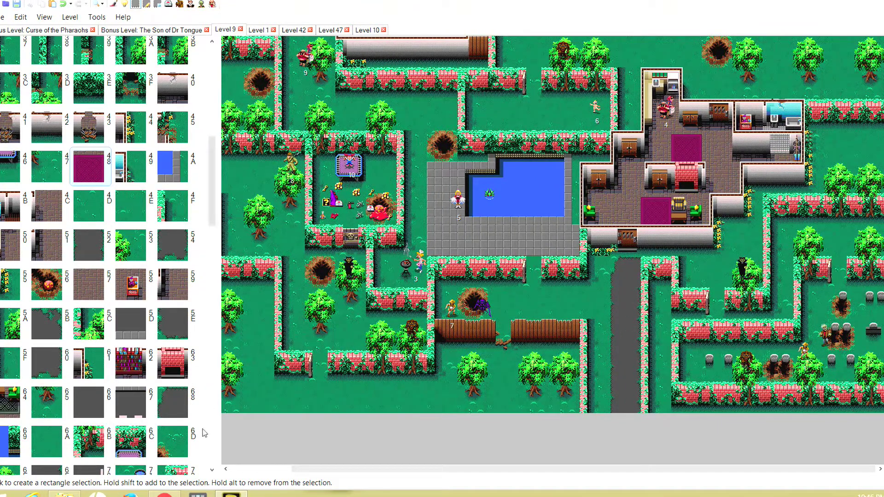
{"action": "left_click", "coordinate": [210, 463]}
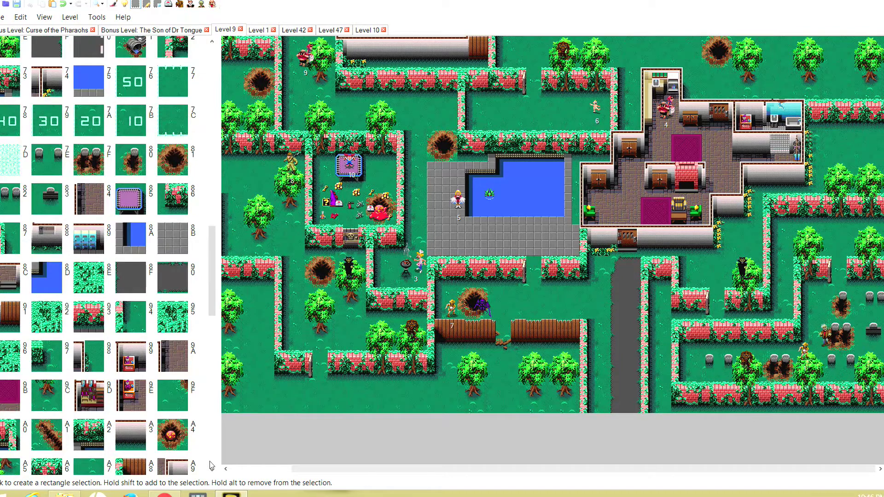
{"action": "left_click", "coordinate": [212, 466]}
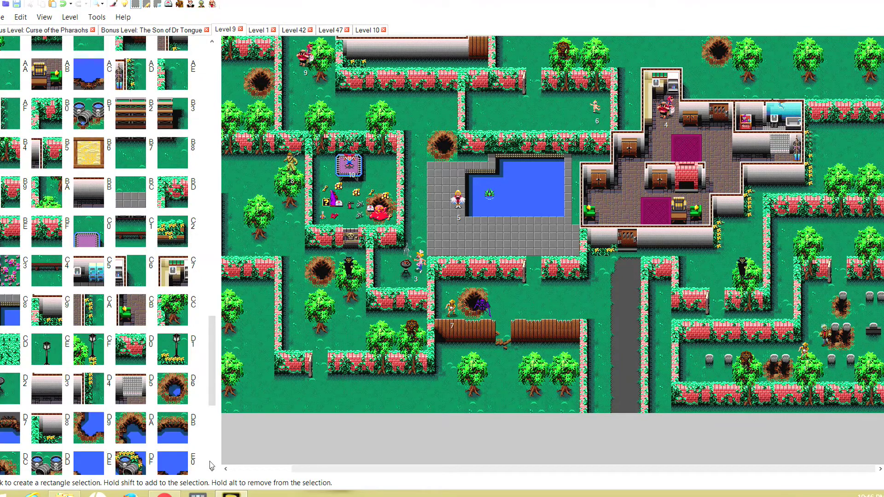
{"action": "left_click", "coordinate": [483, 122]}
{"action": "left_click", "coordinate": [497, 119]}
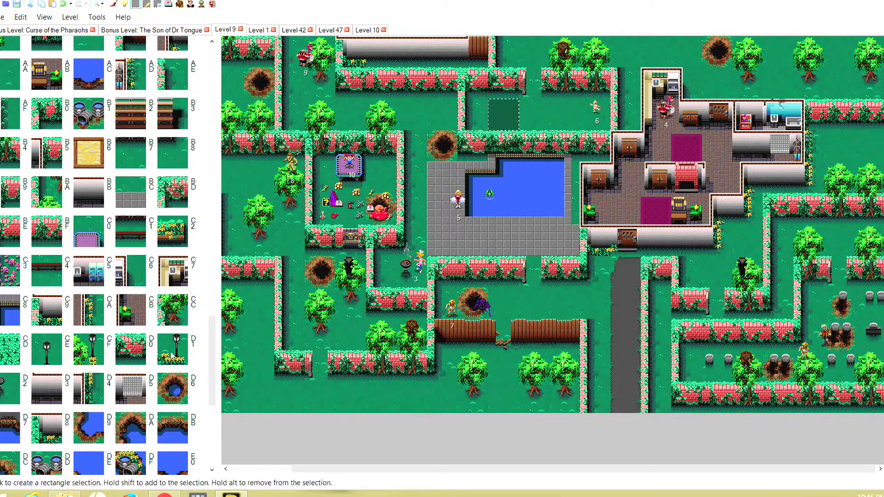
{"action": "left_click", "coordinate": [179, 358]}
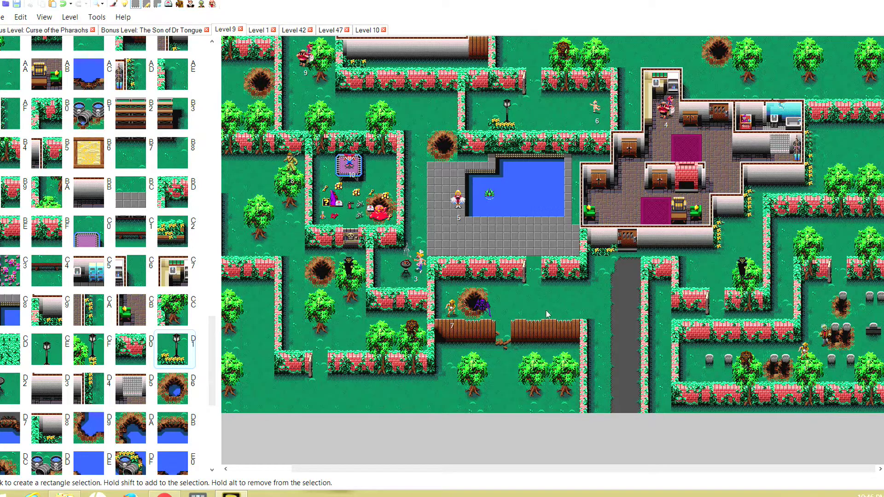
Place flowered lamp tile D1 west of the paired trees southwest of the pool, and plain lamp tile CE on the map's southern edge
{"action": "left_click", "coordinate": [348, 343]}
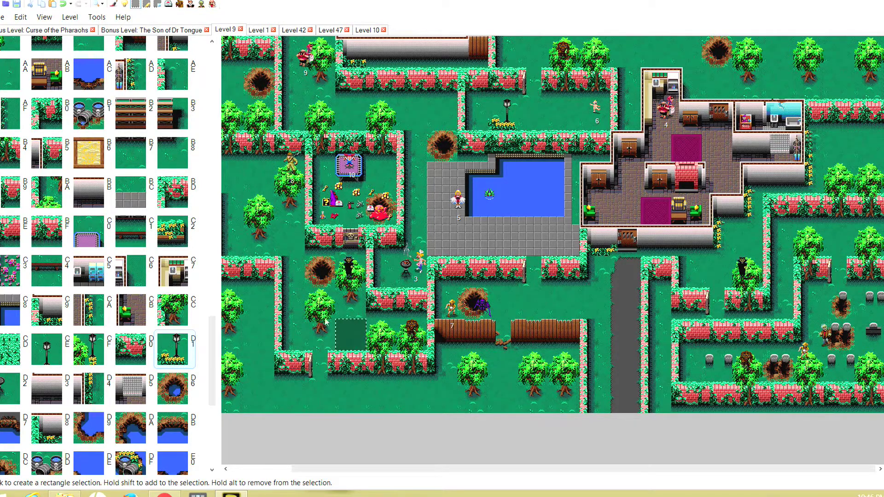
{"action": "left_click", "coordinate": [175, 356]}
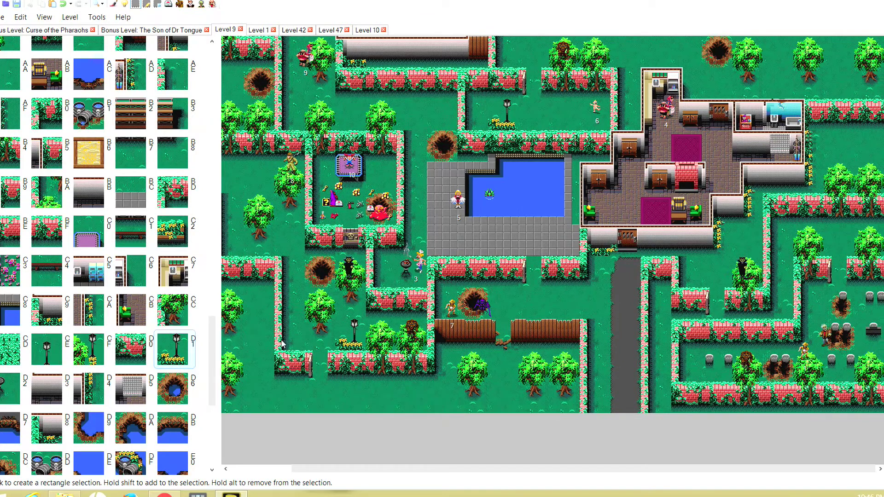
{"action": "left_click", "coordinate": [246, 406]}
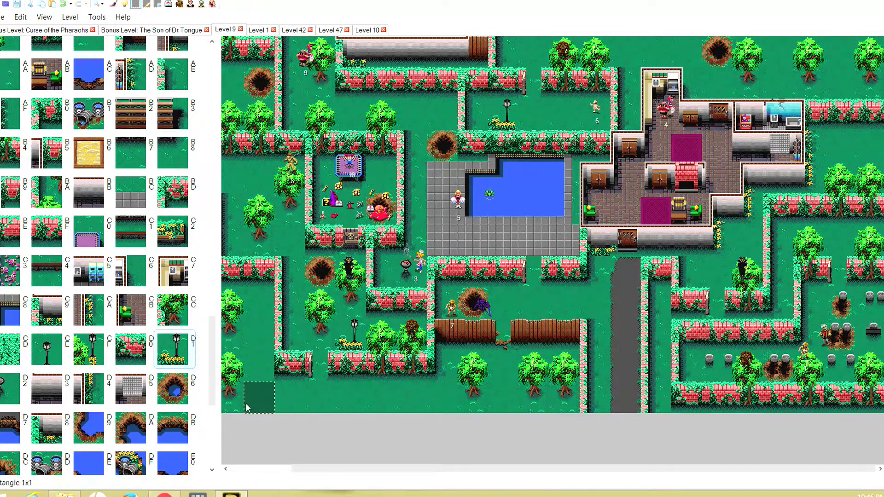
{"action": "left_click", "coordinate": [46, 354]}
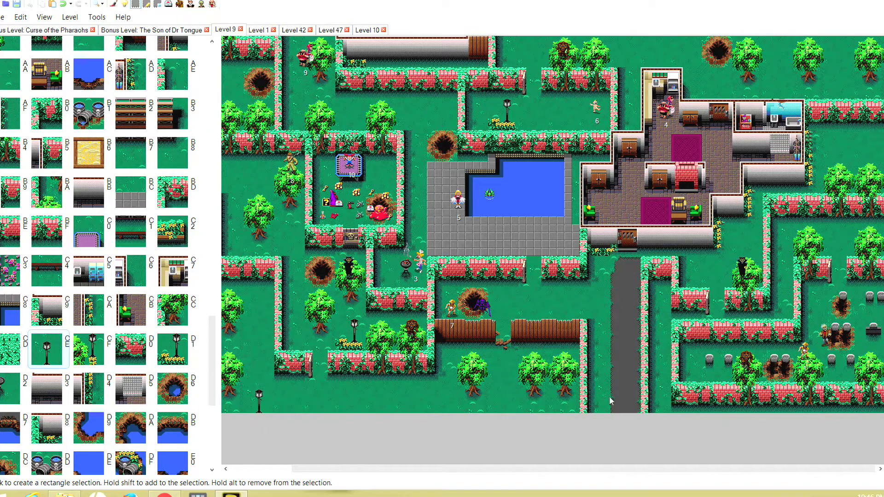
Place flowered bench tile C2 on the grass directly east of the house, below the brick hedge wall
{"action": "scroll", "coordinate": [548, 375], "scroll_direction": "left", "scroll_amount": 5}
{"action": "scroll", "coordinate": [411, 312], "scroll_direction": "right", "scroll_amount": 2}
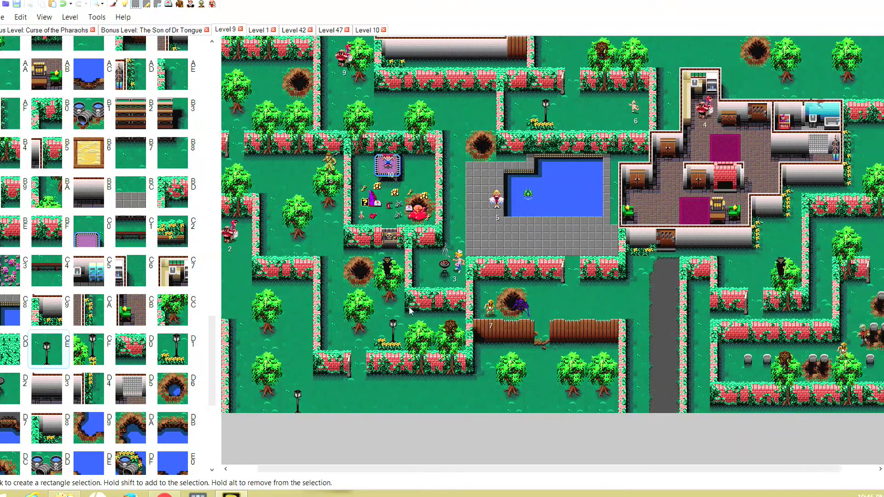
{"action": "scroll", "coordinate": [277, 148], "scroll_direction": "left", "scroll_amount": 2}
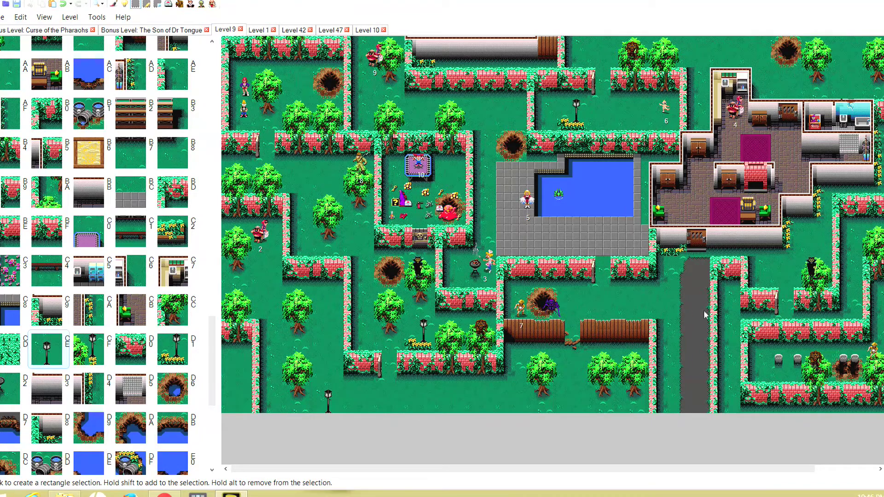
{"action": "scroll", "coordinate": [706, 315], "scroll_direction": "right", "scroll_amount": 5}
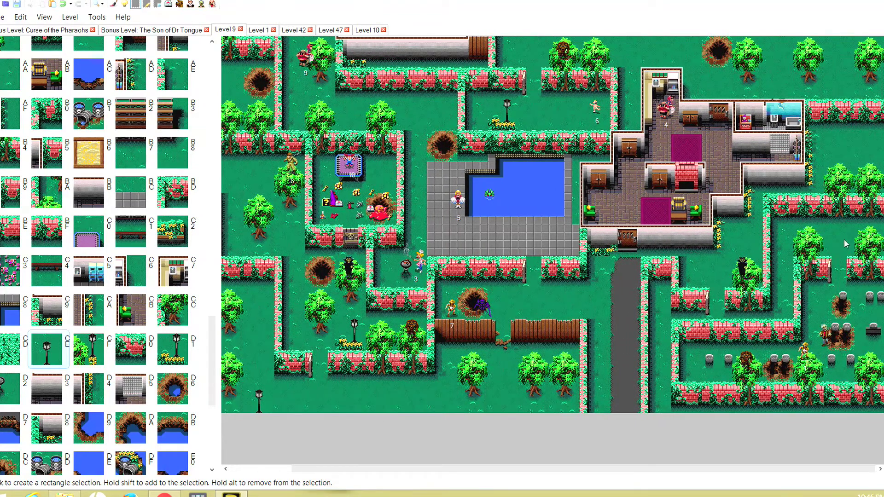
{"action": "left_click", "coordinate": [862, 148]}
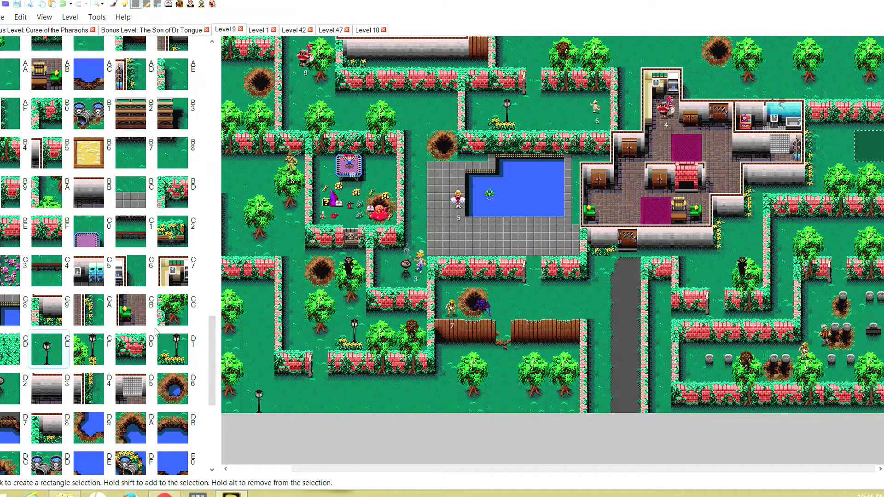
{"action": "left_click", "coordinate": [840, 146]}
{"action": "left_click", "coordinate": [181, 232]}
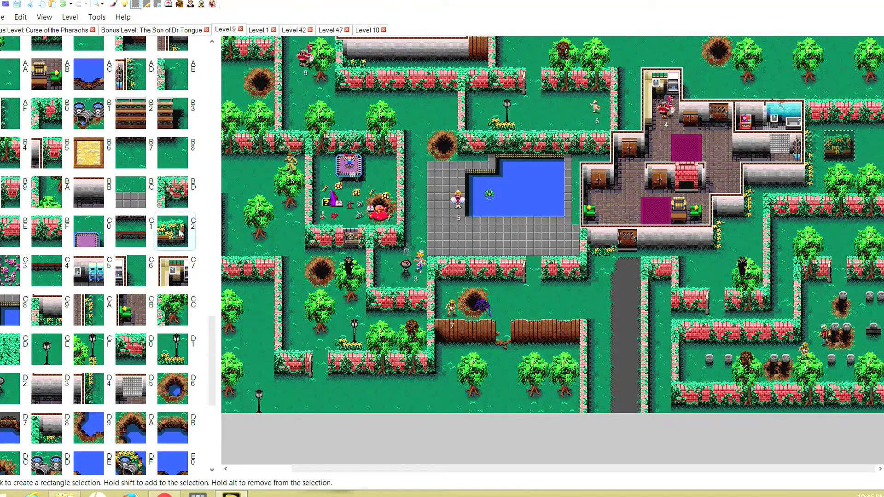
Place flowered bench tile C2 directly north of the house's bathroom and at the east end of the hedged garden beside victim 6
{"action": "scroll", "coordinate": [649, 193], "scroll_direction": "left", "scroll_amount": 2}
{"action": "scroll", "coordinate": [649, 193], "scroll_direction": "right", "scroll_amount": 2}
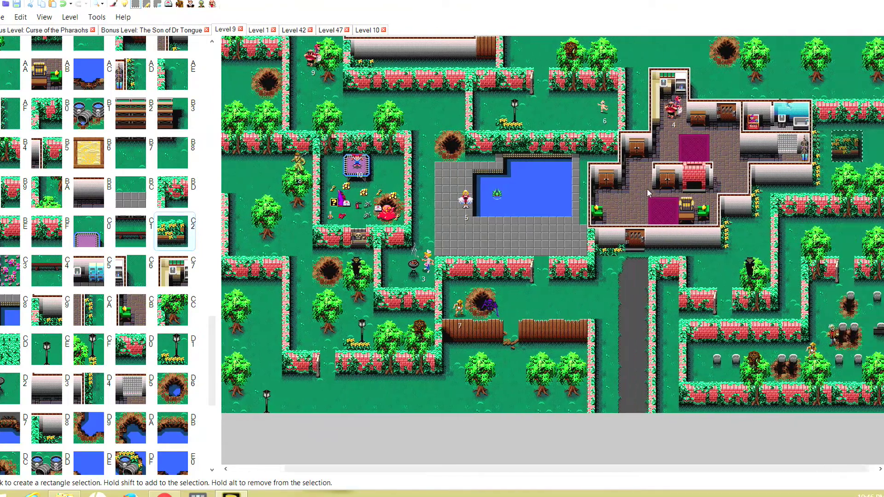
{"action": "left_click", "coordinate": [787, 89]}
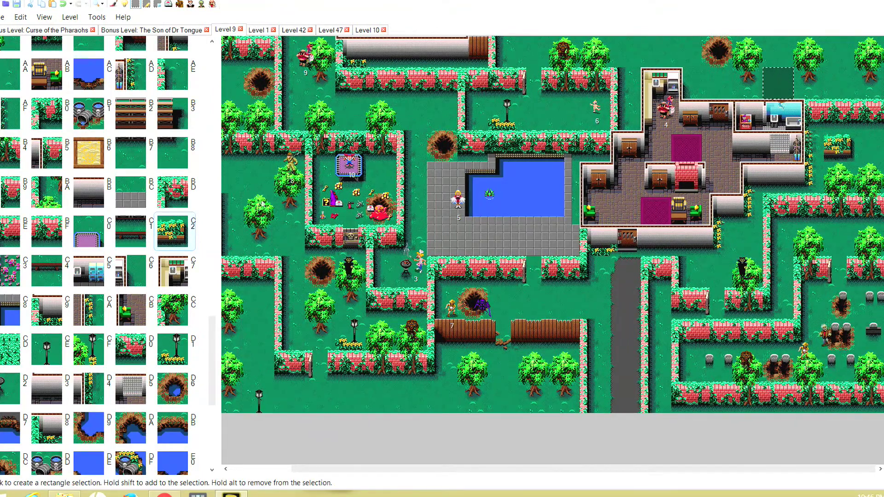
{"action": "left_click", "coordinate": [188, 229]}
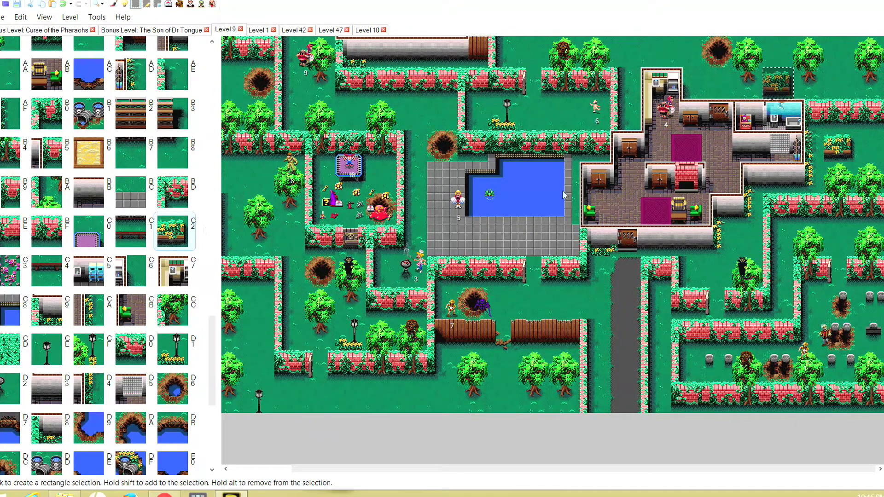
{"action": "left_click", "coordinate": [565, 115]}
{"action": "left_click", "coordinate": [591, 121]}
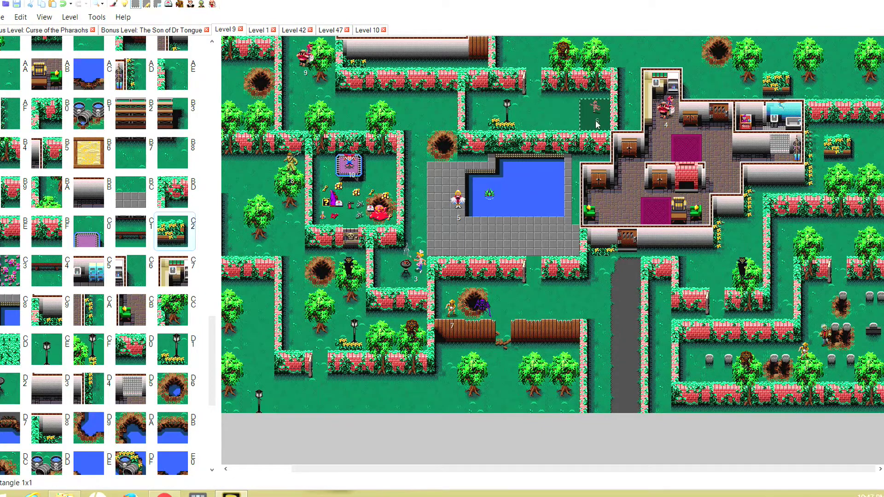
{"action": "left_click", "coordinate": [174, 235]}
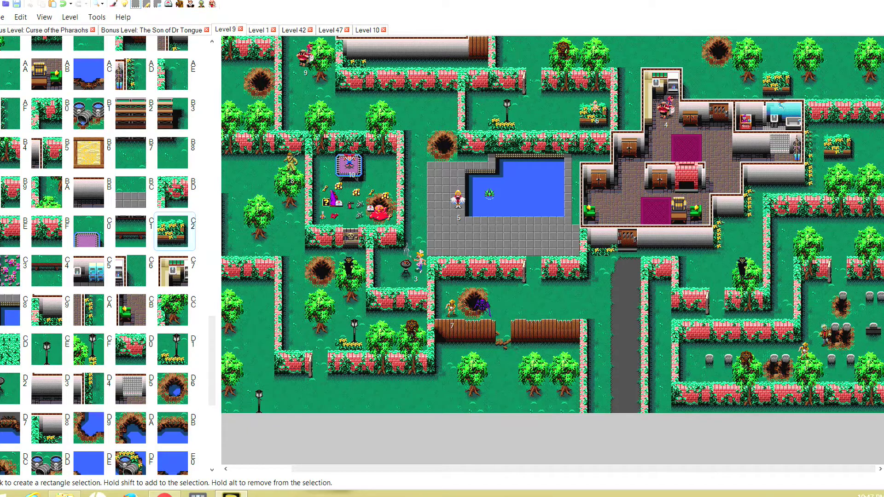
Move victim 6 directly above the garden's flowered bench and turn it into the grey-clad character next to the baby
{"action": "left_click", "coordinate": [181, 5]}
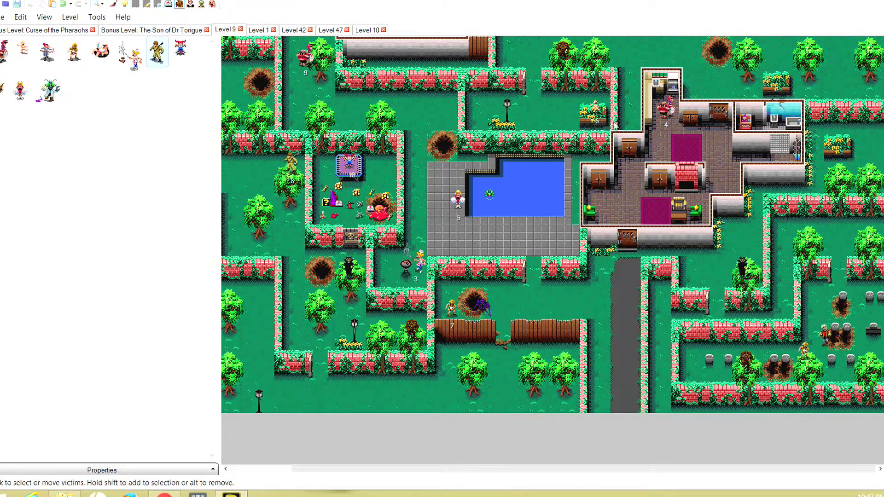
{"action": "mouse_move", "coordinate": [603, 110]}
{"action": "left_mouse_down"}
{"action": "mouse_move", "coordinate": [584, 104]}
{"action": "mouse_move", "coordinate": [590, 101]}
{"action": "mouse_move", "coordinate": [587, 109]}
{"action": "left_mouse_up"}
{"action": "left_click", "coordinate": [586, 94]}
{"action": "left_click", "coordinate": [48, 51]}
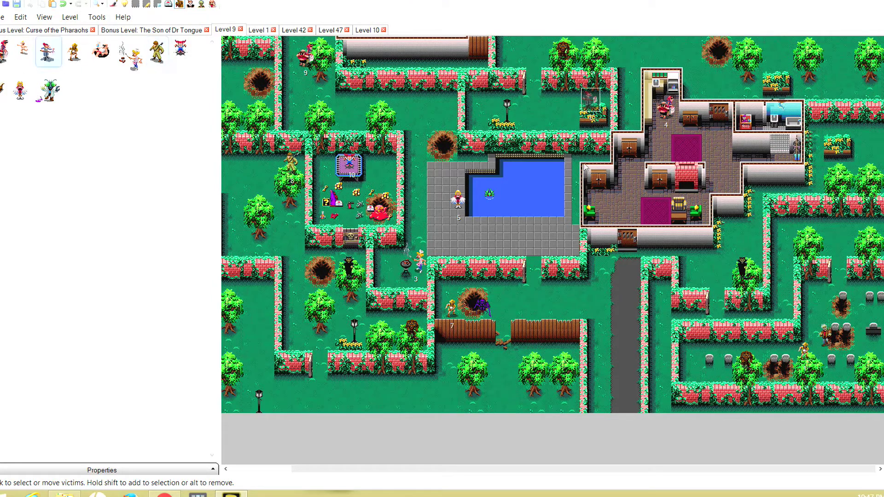
{"action": "left_click", "coordinate": [591, 101]}
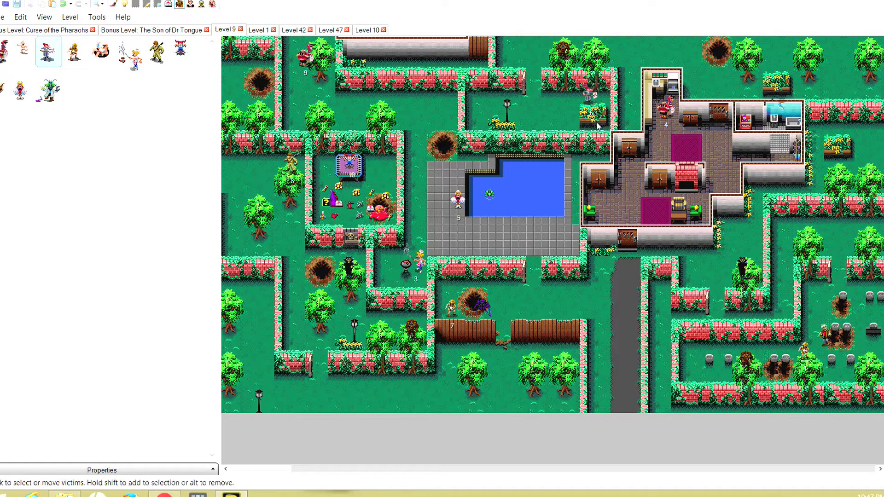
{"action": "left_click_drag", "start_coordinate": [593, 102], "coordinate": [592, 100]}
Place water-filled hole tile D6 in the hedged garden north of the pool, between the street lamp and the bench
{"action": "left_click", "coordinate": [135, 3]}
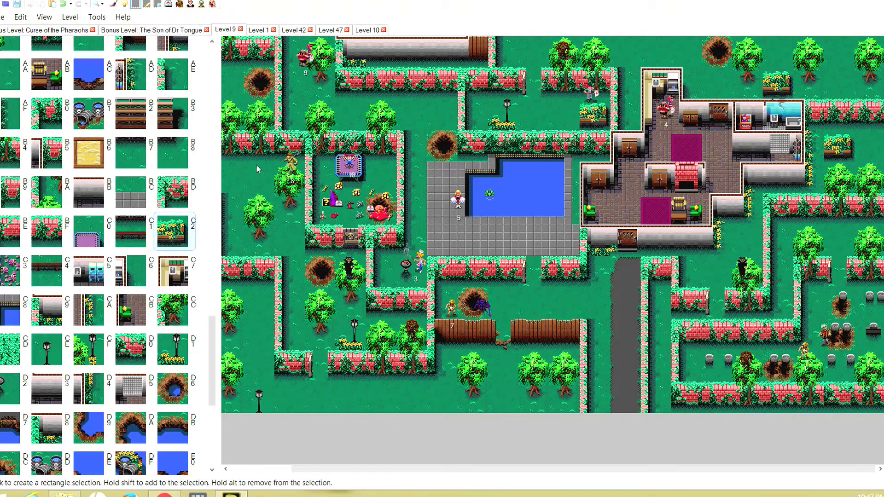
{"action": "left_click", "coordinate": [537, 115]}
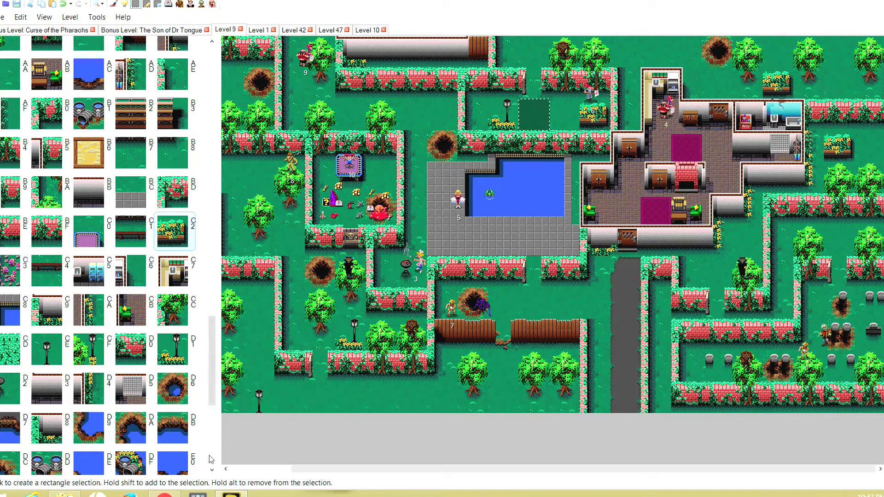
{"action": "left_click", "coordinate": [173, 401]}
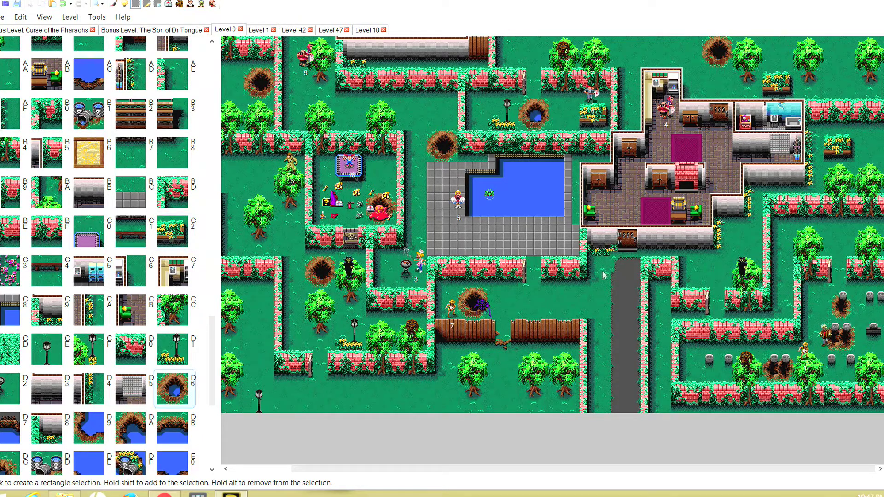
Place water-filled hole tile D6 west of the soldier's tree and on the map's southern edge below the southwest hedge wall
{"action": "left_click", "coordinate": [446, 118]}
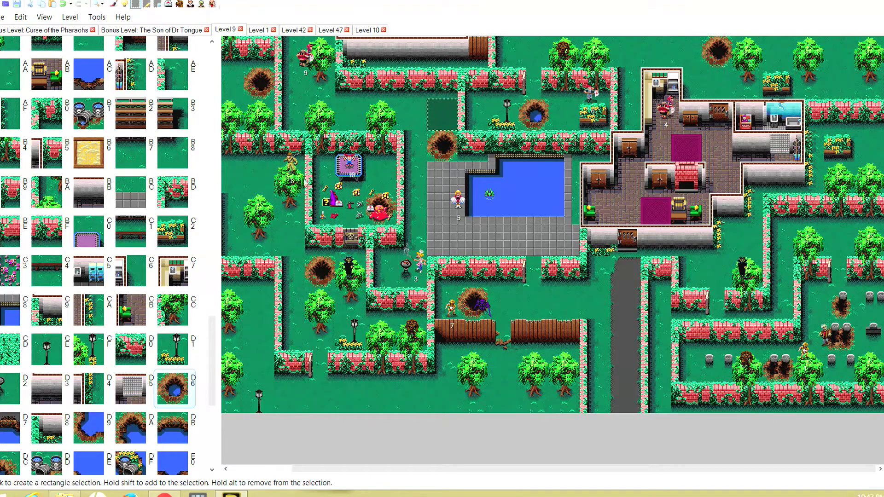
{"action": "left_click", "coordinate": [246, 184]}
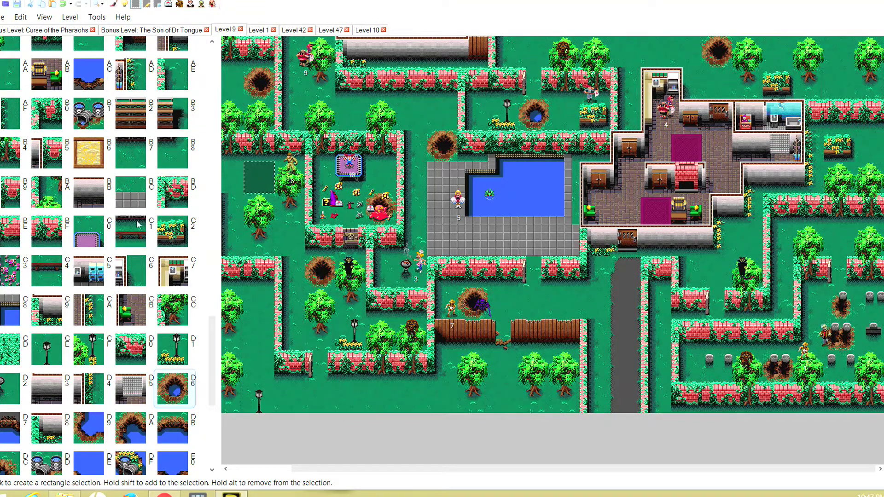
{"action": "left_click", "coordinate": [180, 399]}
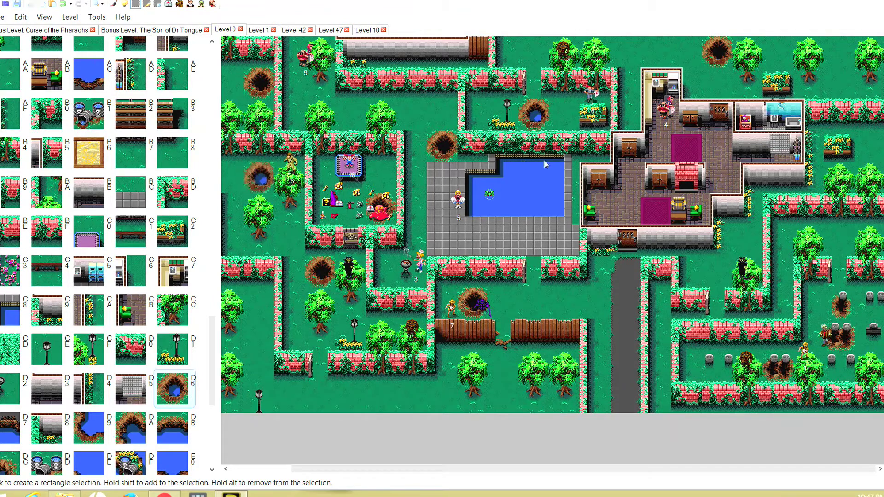
{"action": "left_click", "coordinate": [368, 405]}
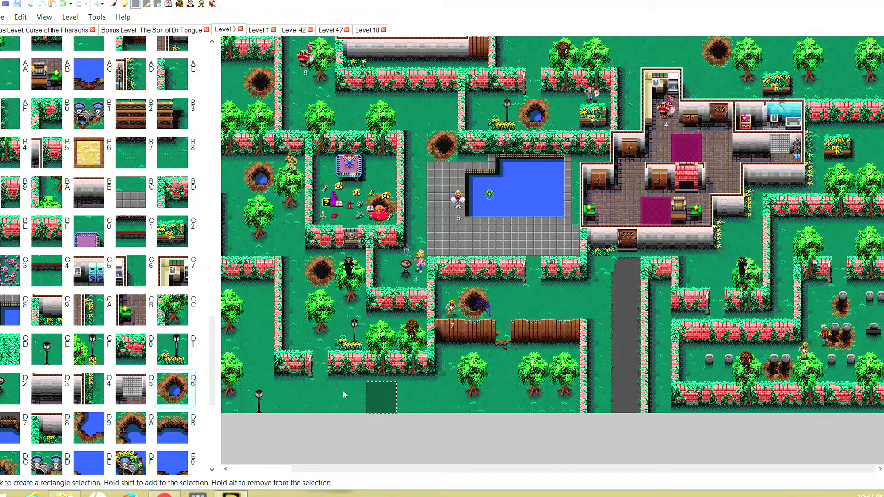
{"action": "left_click", "coordinate": [173, 398]}
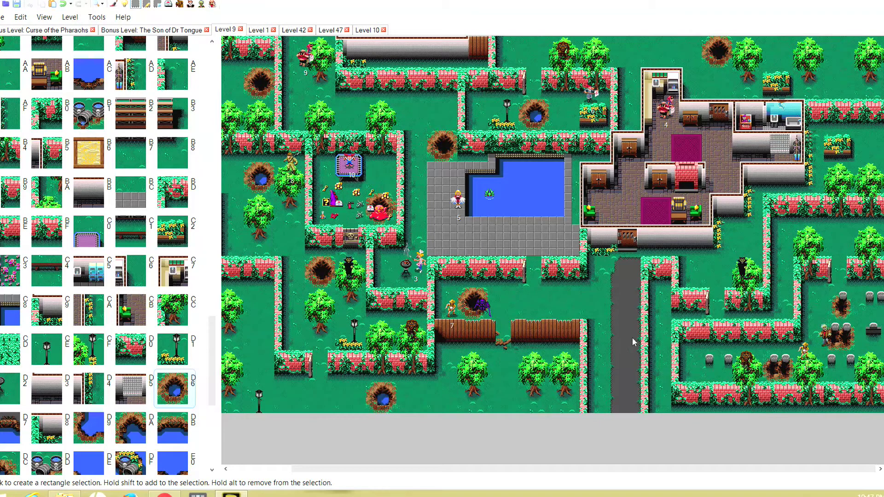
{"action": "scroll", "coordinate": [634, 343], "scroll_direction": "left", "scroll_amount": 3}
{"action": "scroll", "coordinate": [635, 342], "scroll_direction": "right", "scroll_amount": 1}
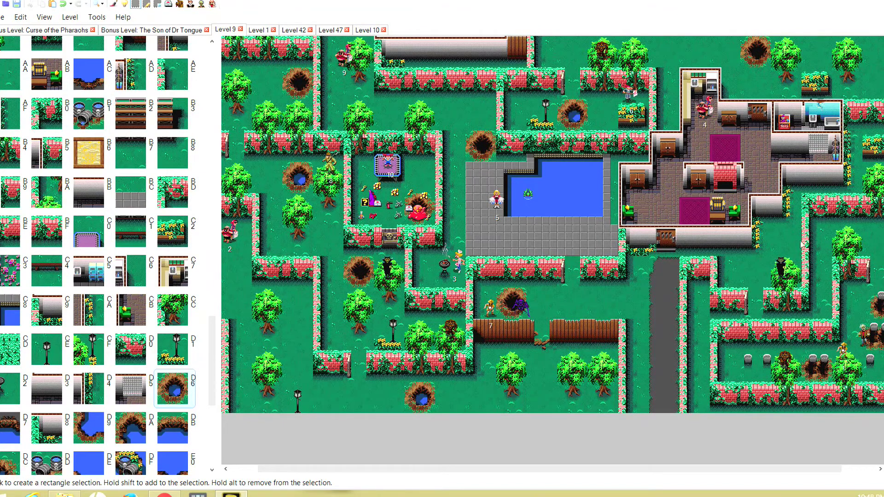
{"action": "scroll", "coordinate": [802, 244], "scroll_direction": "left", "scroll_amount": 2}
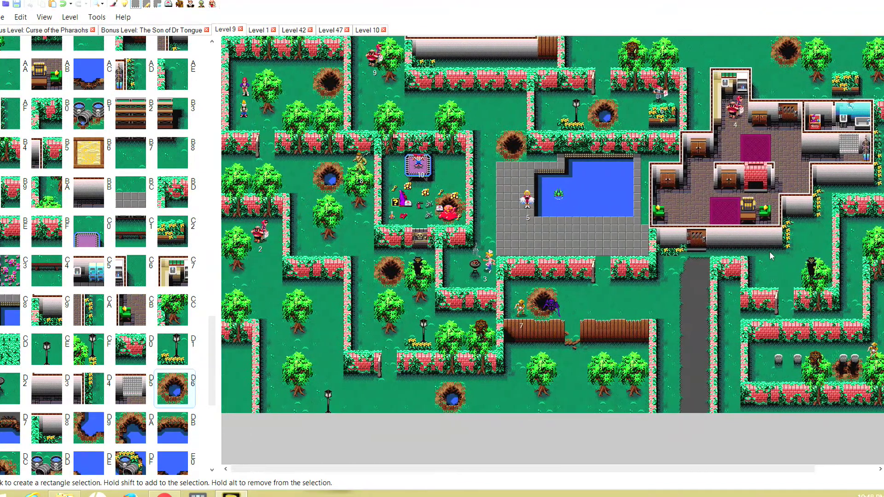
{"action": "scroll", "coordinate": [772, 255], "scroll_direction": "right", "scroll_amount": 5}
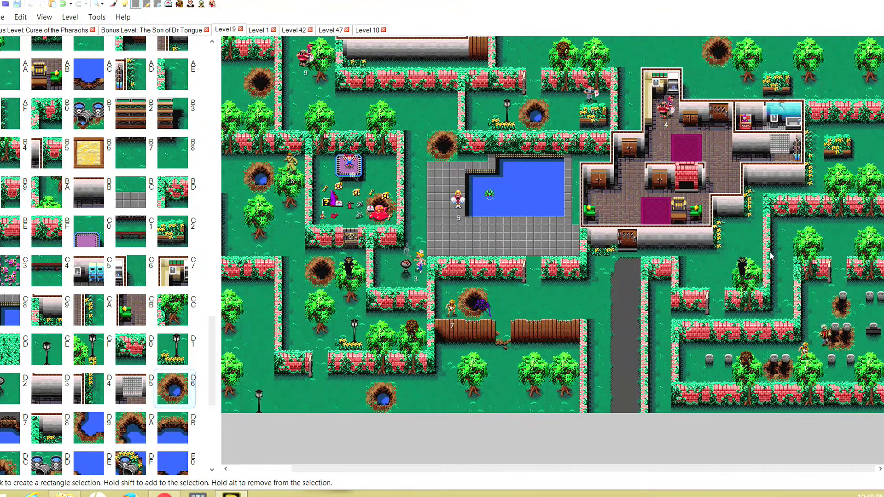
{"action": "scroll", "coordinate": [771, 256], "scroll_direction": "left", "scroll_amount": 5}
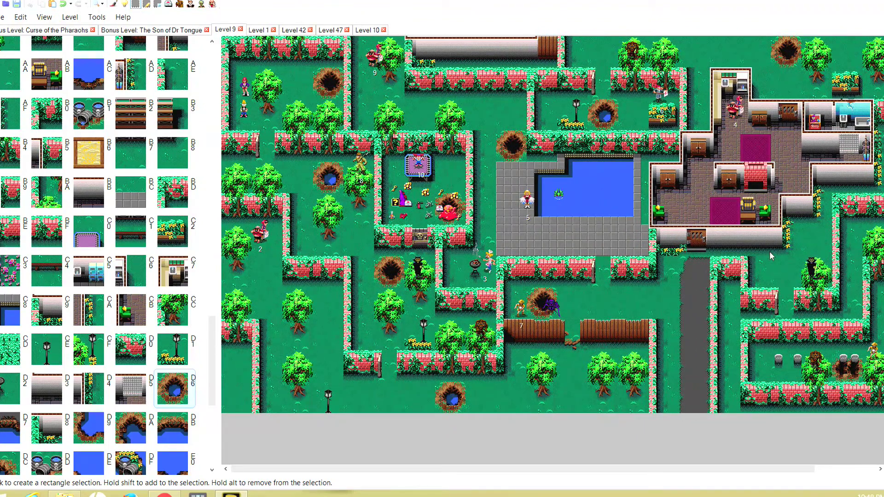
Move the question-mark item east of victim 10, two white items beside the house's bathroom and garden lamp, and a third item to victim 4
{"action": "left_click", "coordinate": [168, 5]}
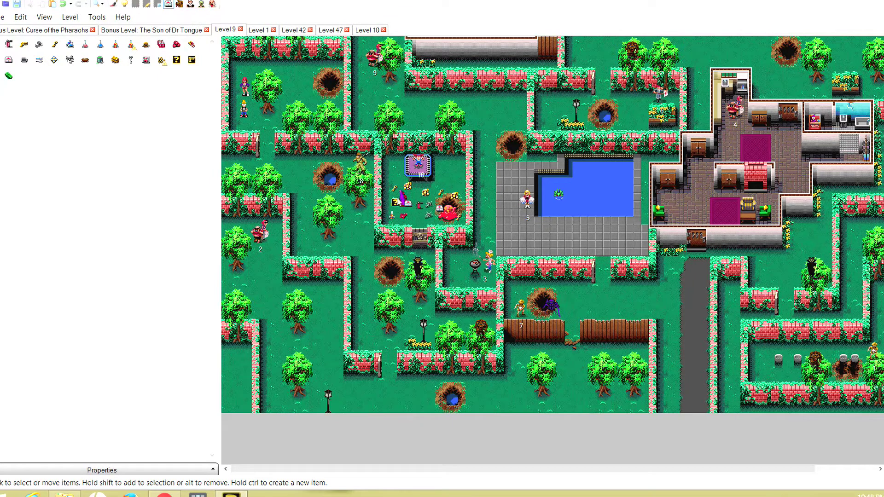
{"action": "left_click_drag", "start_coordinate": [395, 203], "coordinate": [450, 172]}
{"action": "left_click_drag", "start_coordinate": [409, 205], "coordinate": [833, 131]}
{"action": "left_click_drag", "start_coordinate": [441, 210], "coordinate": [545, 123]}
{"action": "left_click_drag", "start_coordinate": [421, 208], "coordinate": [735, 107]}
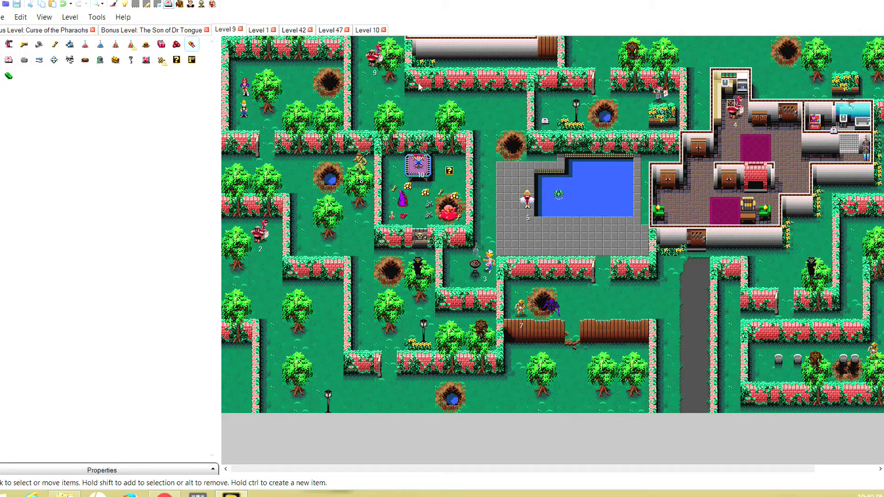
{"action": "left_click_drag", "start_coordinate": [731, 105], "coordinate": [730, 105]}
Move the small grey item beside the crab's pit to the west end of the walled graveyard garden in the southeast
{"action": "scroll", "coordinate": [742, 340], "scroll_direction": "right", "scroll_amount": 3}
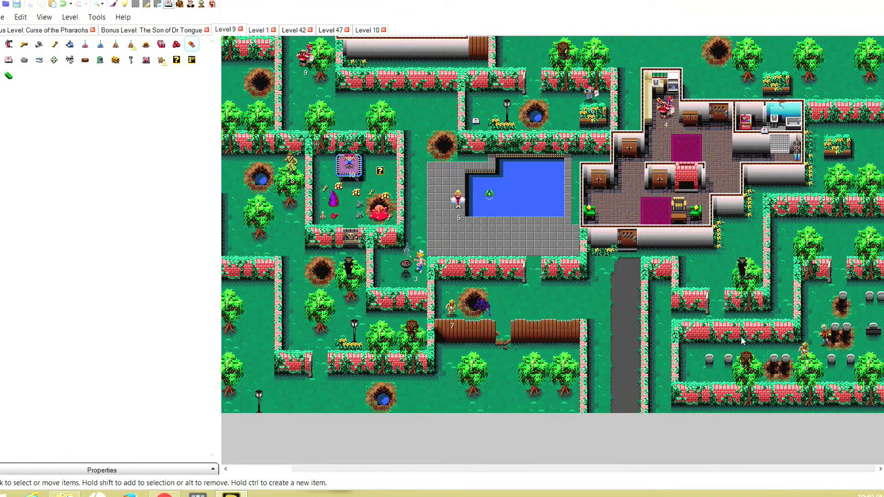
{"action": "scroll", "coordinate": [742, 341], "scroll_direction": "left", "scroll_amount": 2}
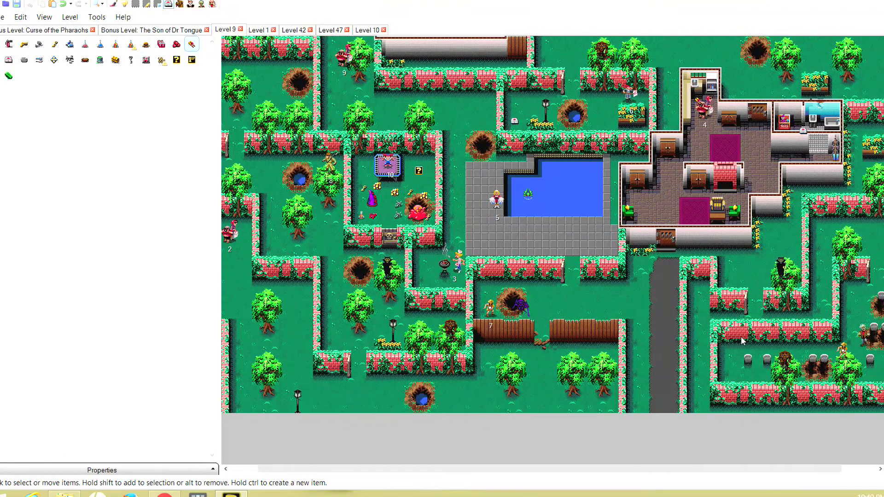
{"action": "scroll", "coordinate": [742, 341], "scroll_direction": "right", "scroll_amount": 2}
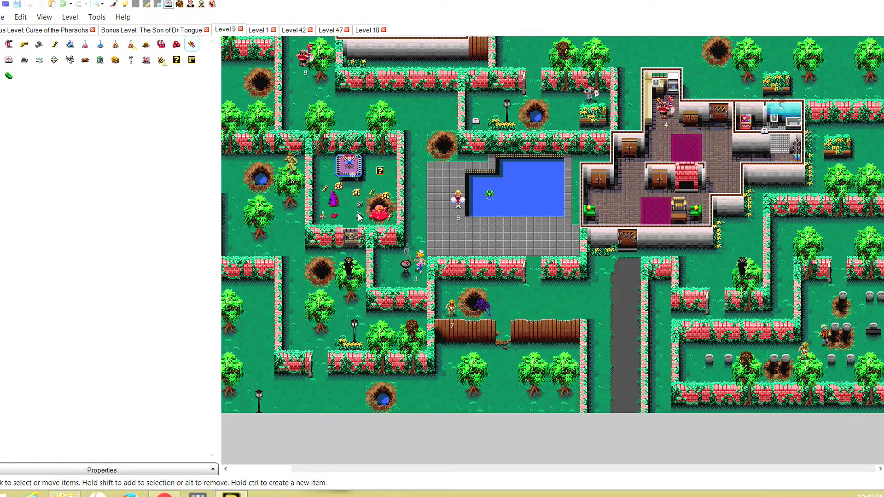
{"action": "left_click_drag", "start_coordinate": [360, 217], "coordinate": [573, 307]}
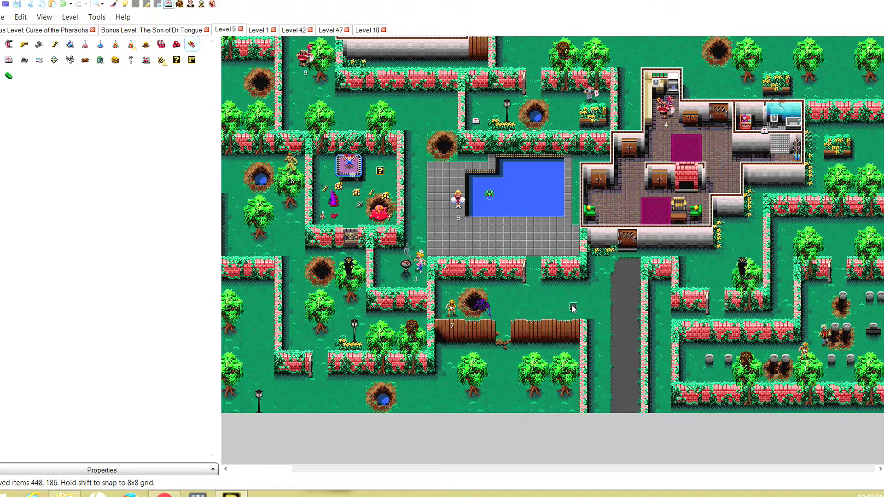
{"action": "left_click_drag", "start_coordinate": [574, 308], "coordinate": [695, 366]}
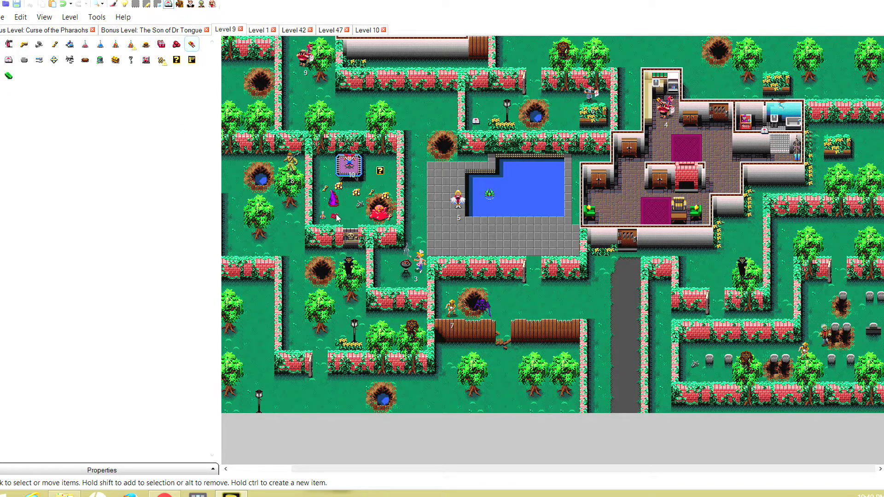
Move the red item from victim 10's enclosure to the grass north of its hedge, and the small yellowish item beside the grill near victim 3
{"action": "left_click_drag", "start_coordinate": [338, 219], "coordinate": [487, 200]}
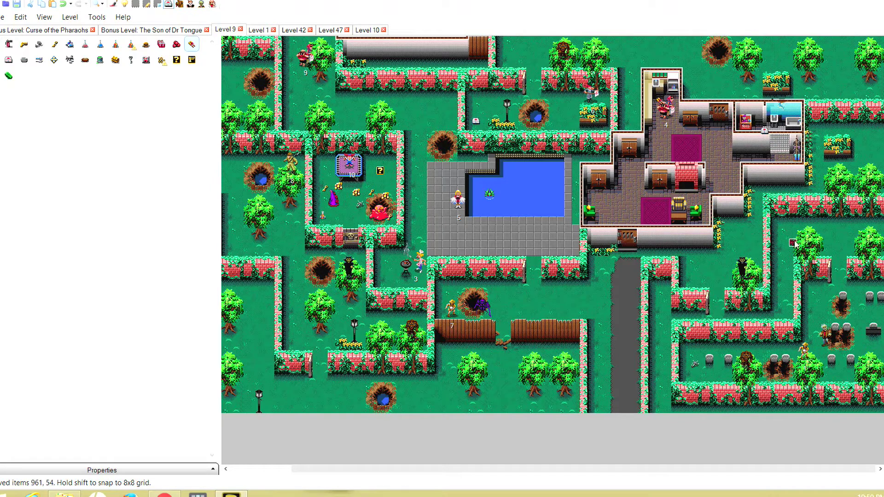
{"action": "left_click_drag", "start_coordinate": [630, 248], "coordinate": [296, 120]}
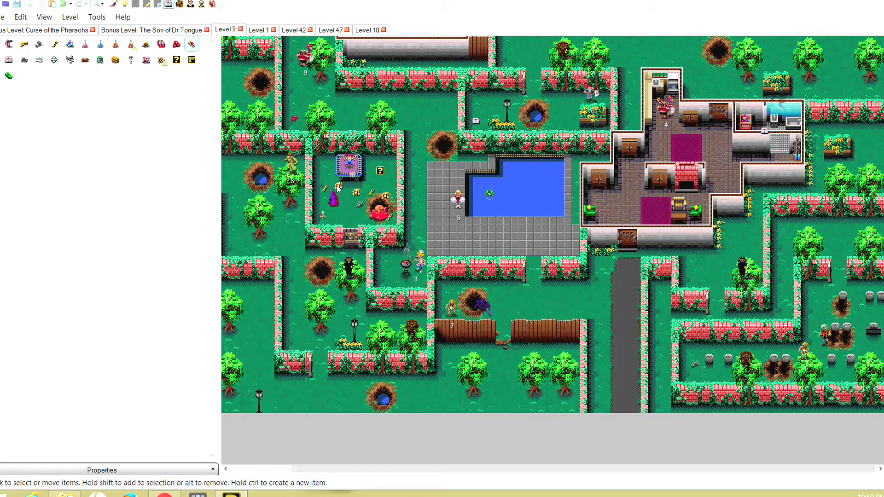
{"action": "left_click_drag", "start_coordinate": [328, 192], "coordinate": [379, 282]}
{"action": "left_click_drag", "start_coordinate": [373, 193], "coordinate": [265, 234]}
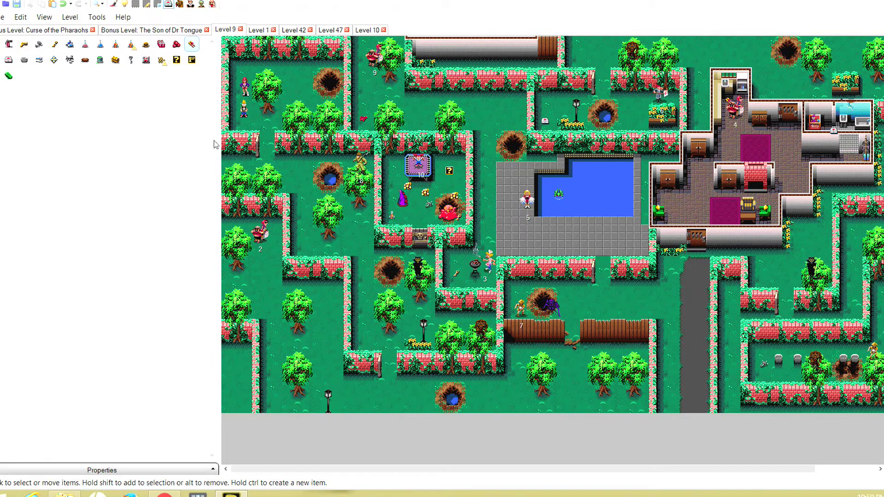
Change the remaining grey item in victim 10's enclosure to another item type and place it above the water hole west of the enclosure
{"action": "left_click", "coordinate": [409, 189]}
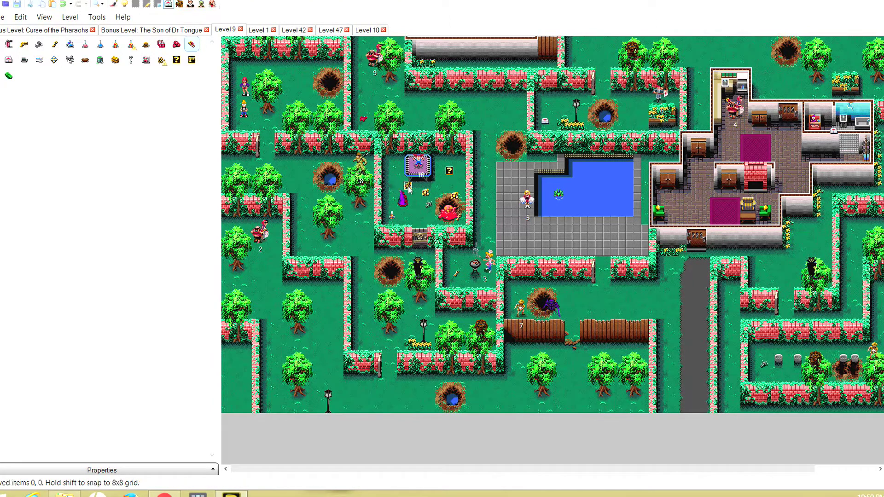
{"action": "left_click", "coordinate": [428, 205]}
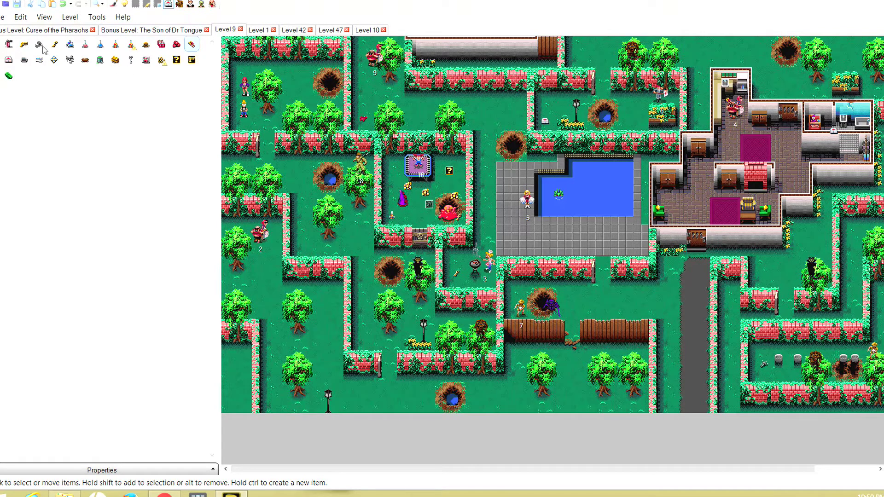
{"action": "left_click", "coordinate": [70, 62]}
{"action": "left_click_drag", "start_coordinate": [429, 209], "coordinate": [348, 166]}
Move the potion from victim 10's enclosure to the tree north of the graveyard in the east, and choose another item type
{"action": "left_click_drag", "start_coordinate": [394, 219], "coordinate": [877, 227]}
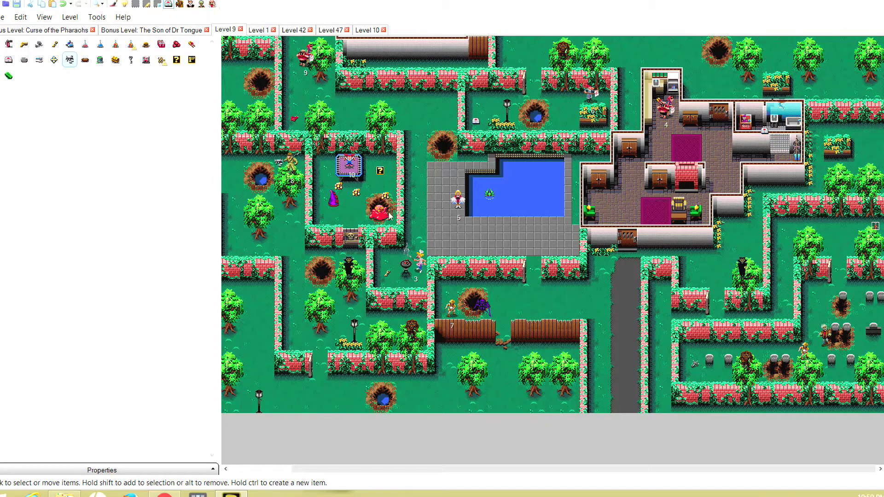
{"action": "left_click_drag", "start_coordinate": [391, 216], "coordinate": [878, 359]}
{"action": "left_click", "coordinate": [132, 64]}
{"action": "left_click", "coordinate": [859, 386]}
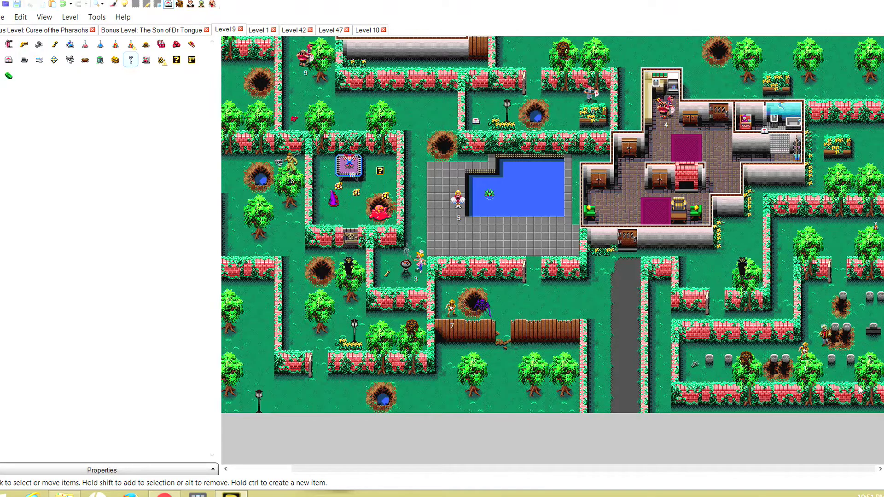